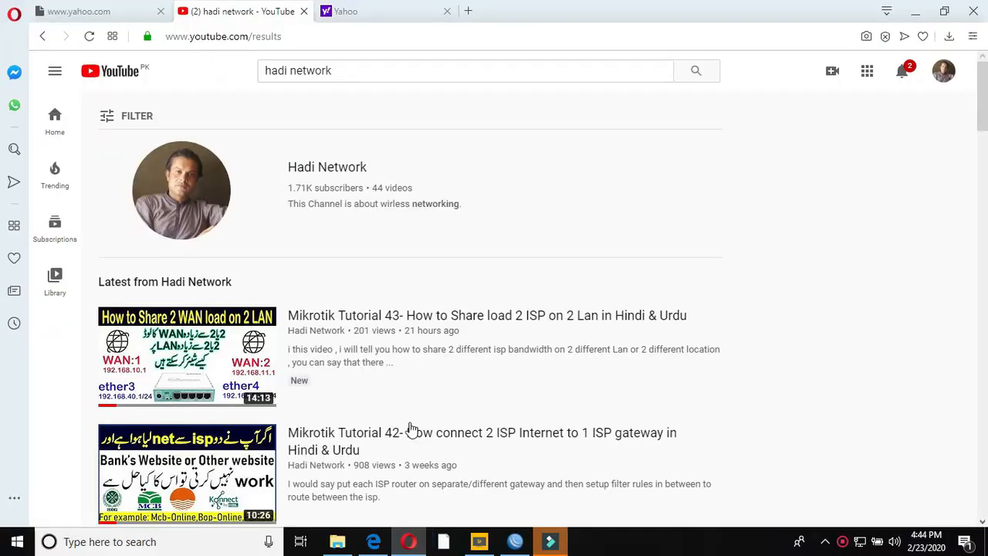
# - Reload the Yahoo tab in Opera, then bring WinBox's PPP Secrets list to the front
pyautogui.click(352, 16)
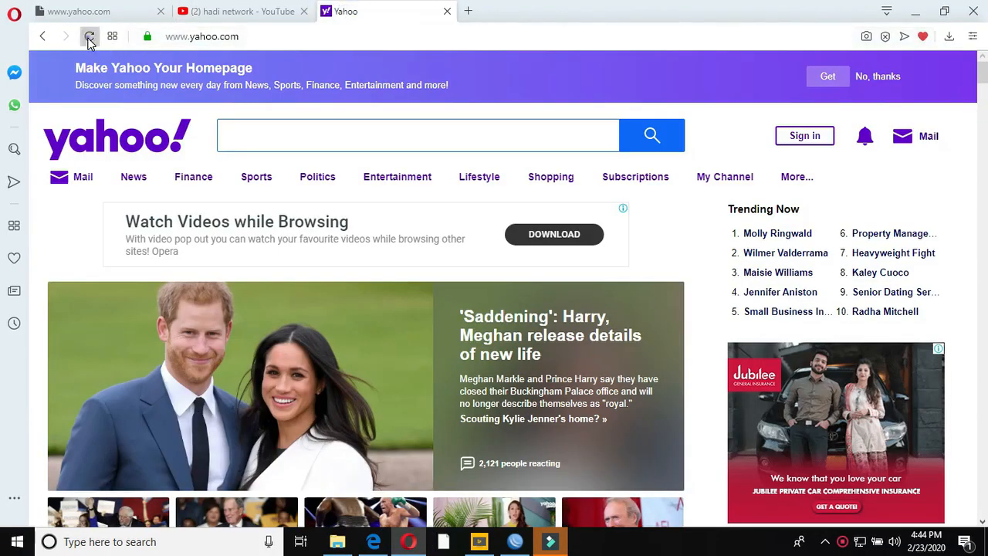
pyautogui.click(89, 37)
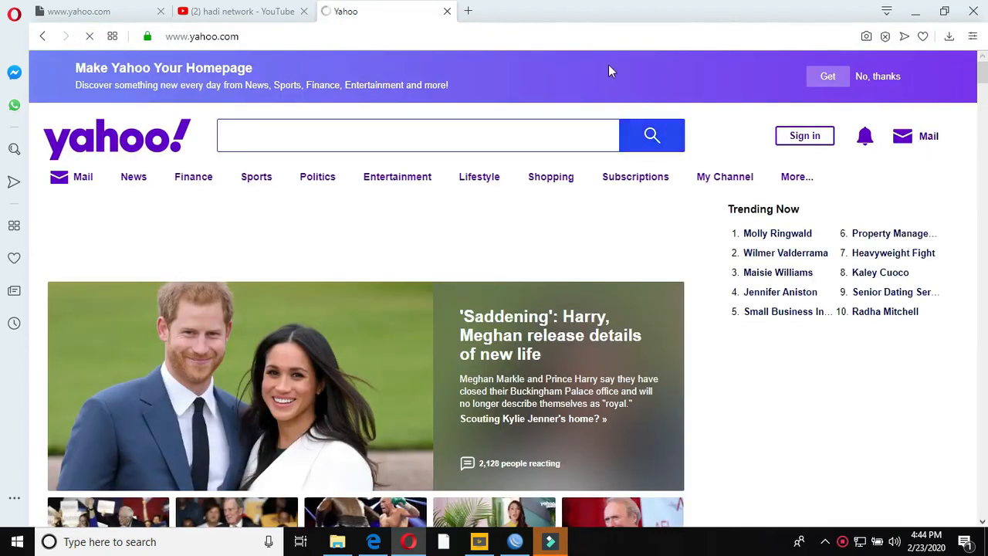
pyautogui.click(278, 13)
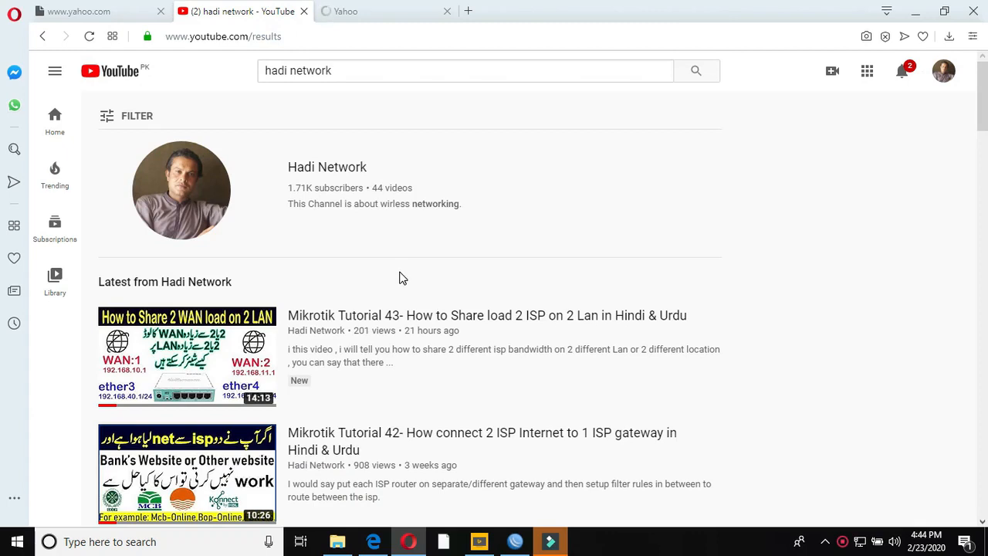
pyautogui.click(515, 541)
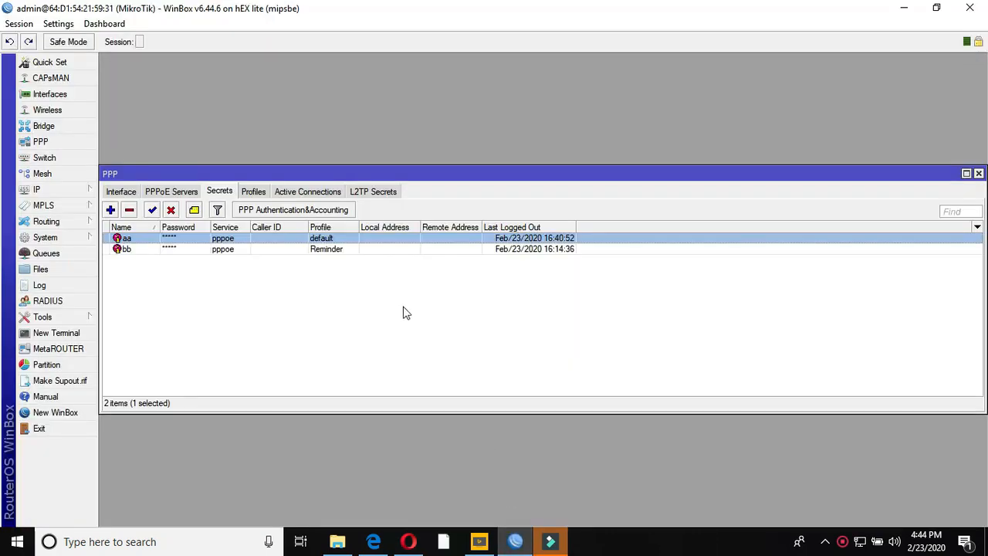
# - Select the active PPPoE session in PPP Interface, then reload Yahoo in Opera to test browsing
pyautogui.click(123, 193)
pyautogui.click(164, 240)
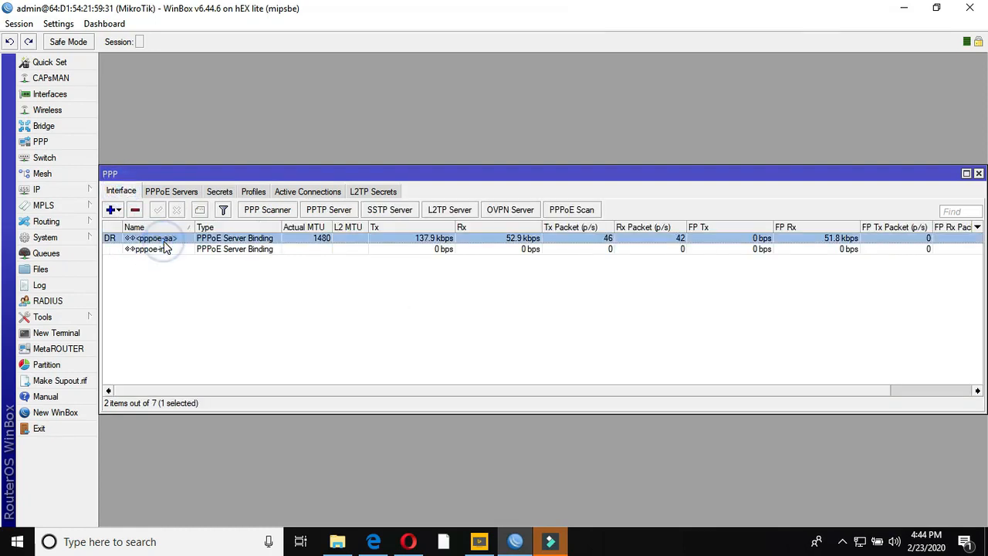
pyautogui.click(408, 541)
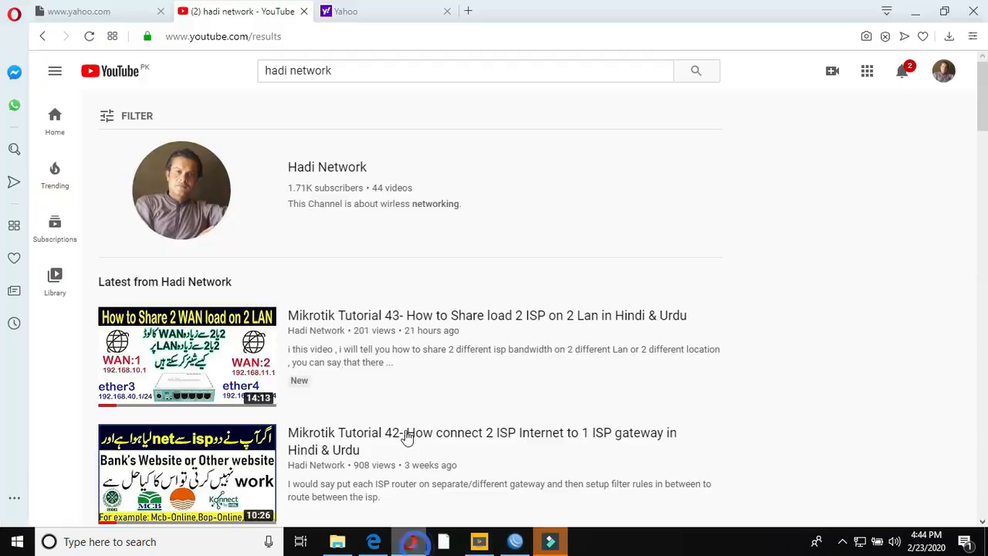
pyautogui.click(352, 12)
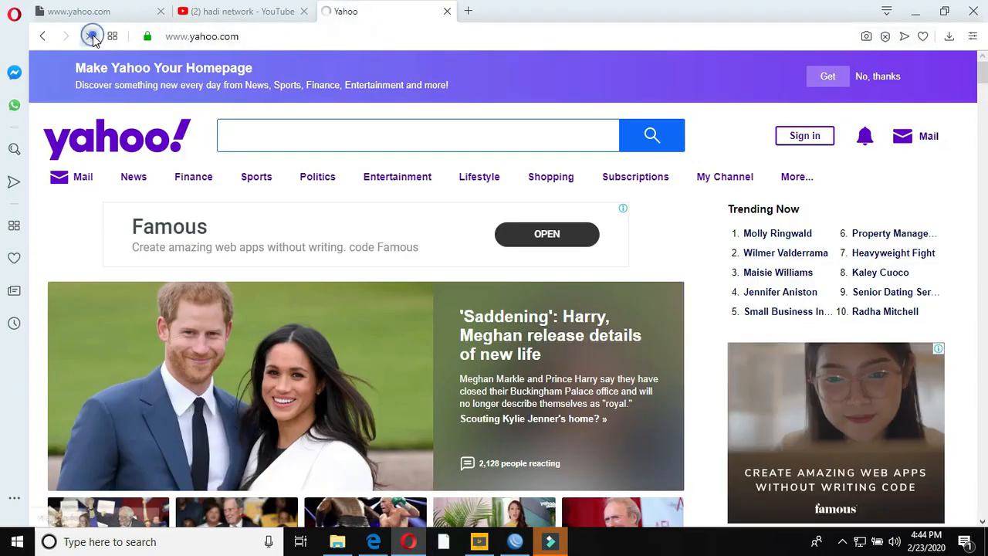
pyautogui.click(90, 37)
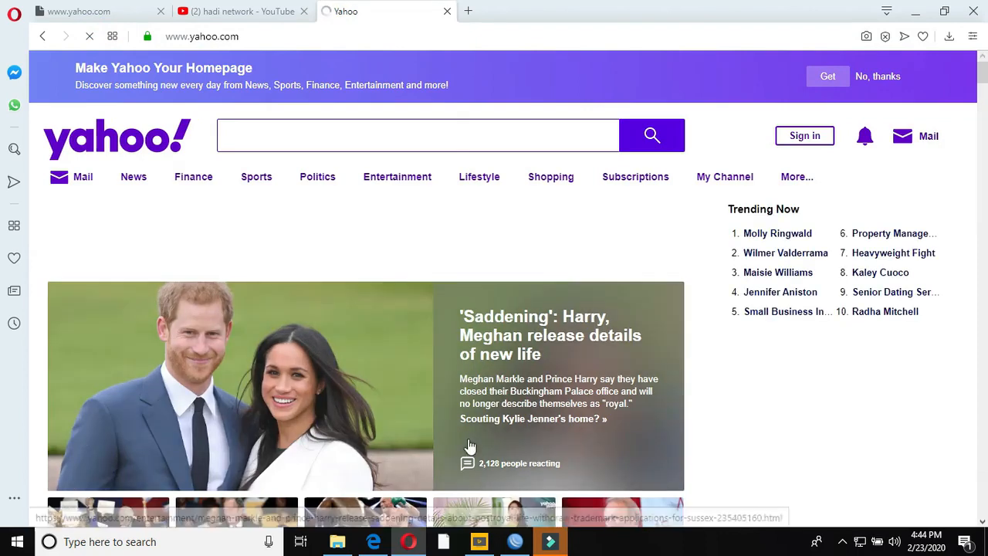
# - Find the Reminder-profile user, remove the active pppoe-aa session, and minimize WinBox and Opera
pyautogui.click(515, 541)
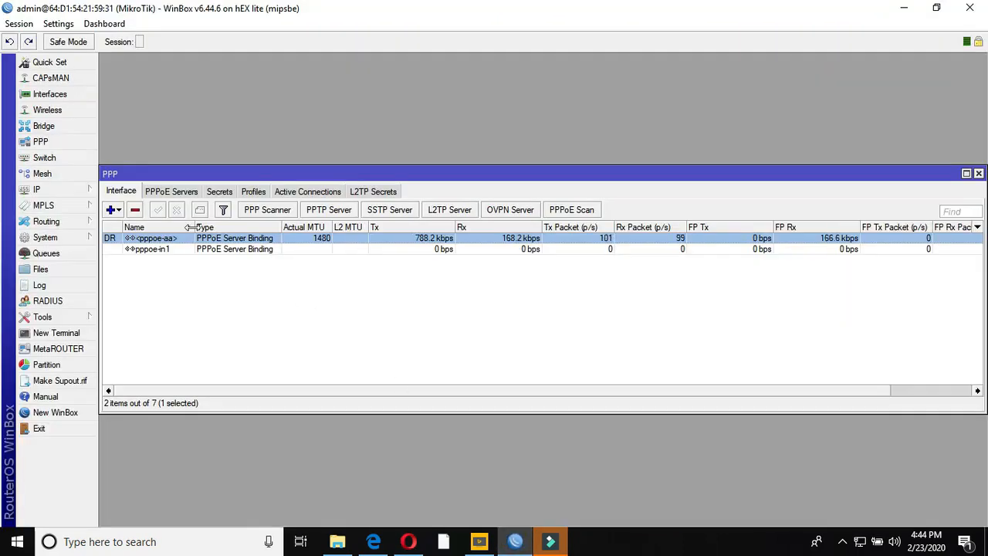
pyautogui.click(220, 192)
pyautogui.click(172, 249)
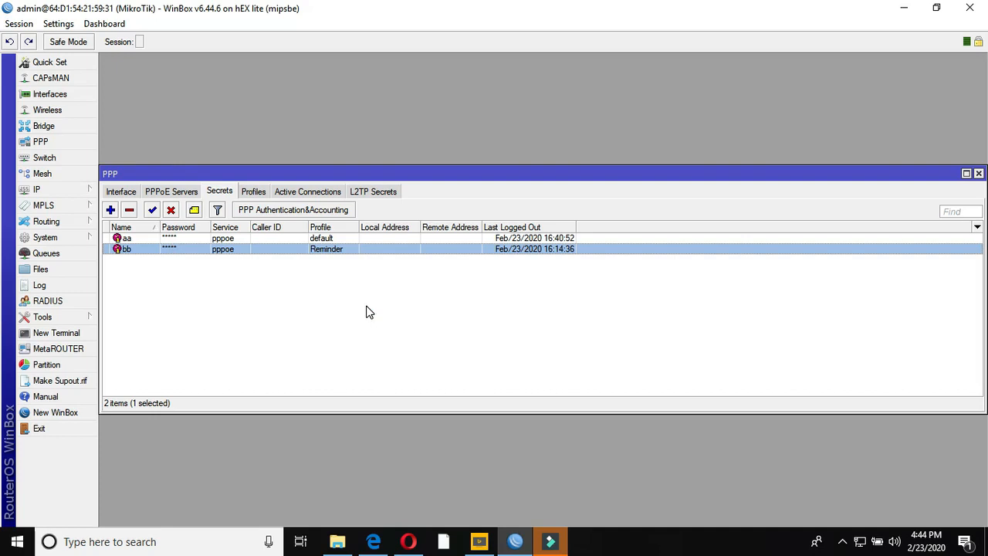
pyautogui.click(122, 191)
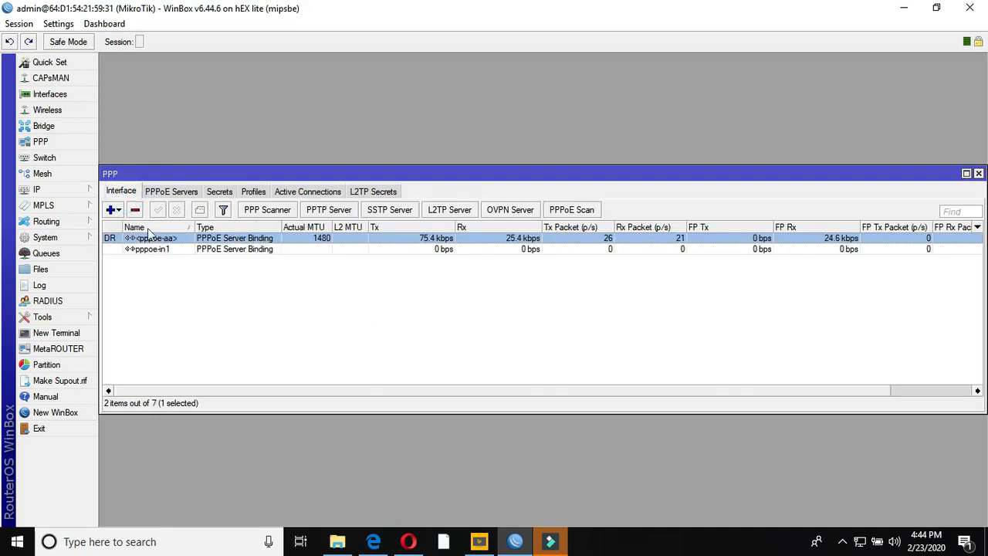
pyautogui.click(136, 210)
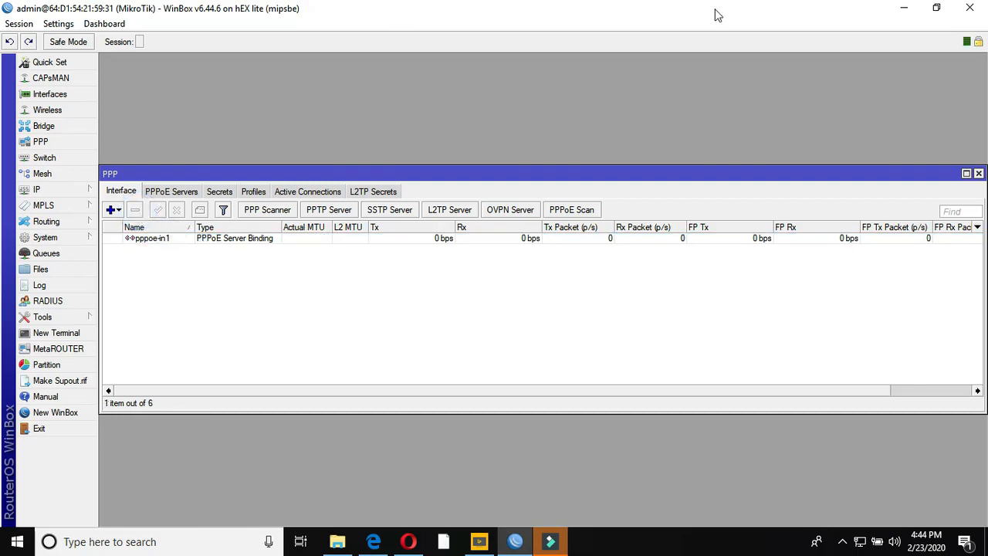
pyautogui.click(903, 8)
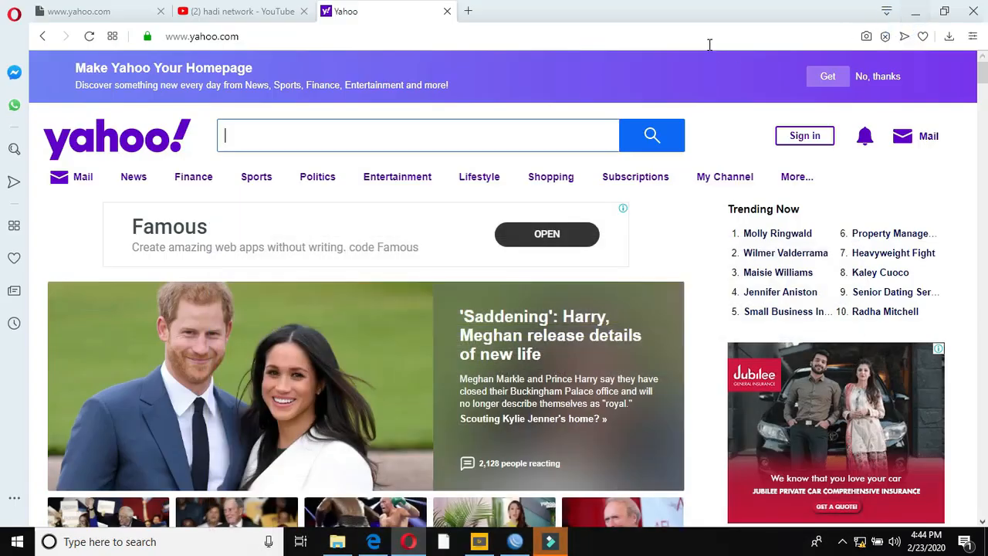
pyautogui.click(914, 11)
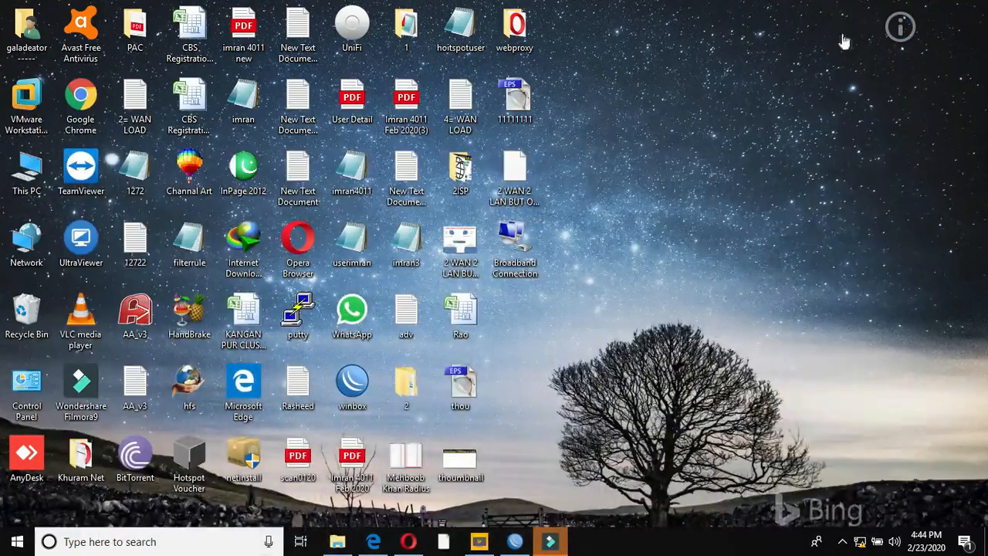
# - Connect Broadband Connection using the PPPoE user's name and password, then minimize Settings
pyautogui.doubleClick(517, 239)
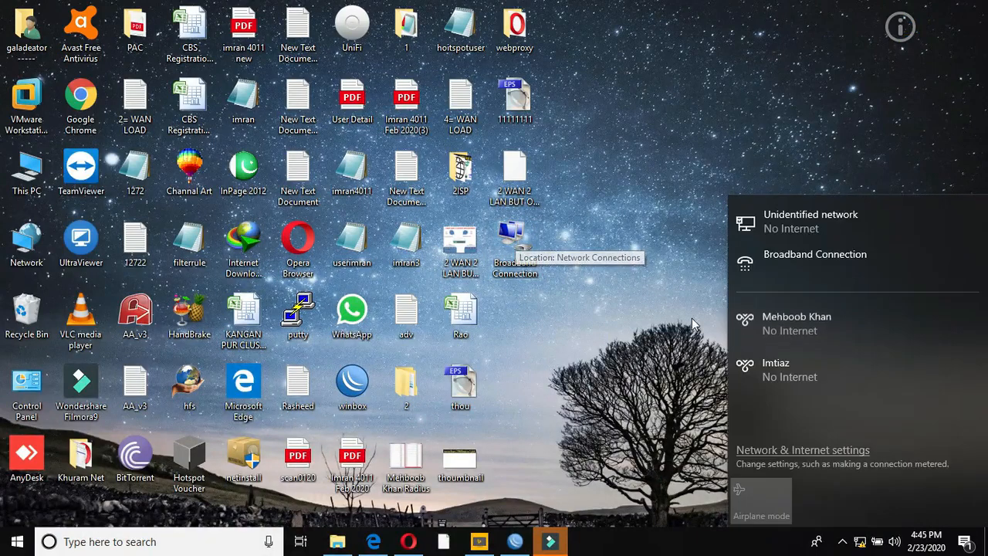
pyautogui.click(823, 264)
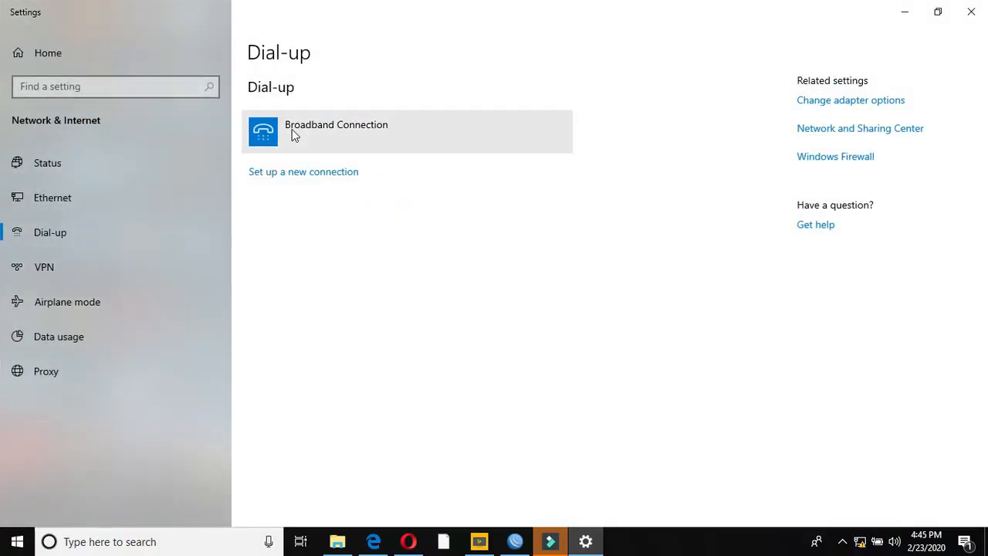
pyautogui.click(292, 129)
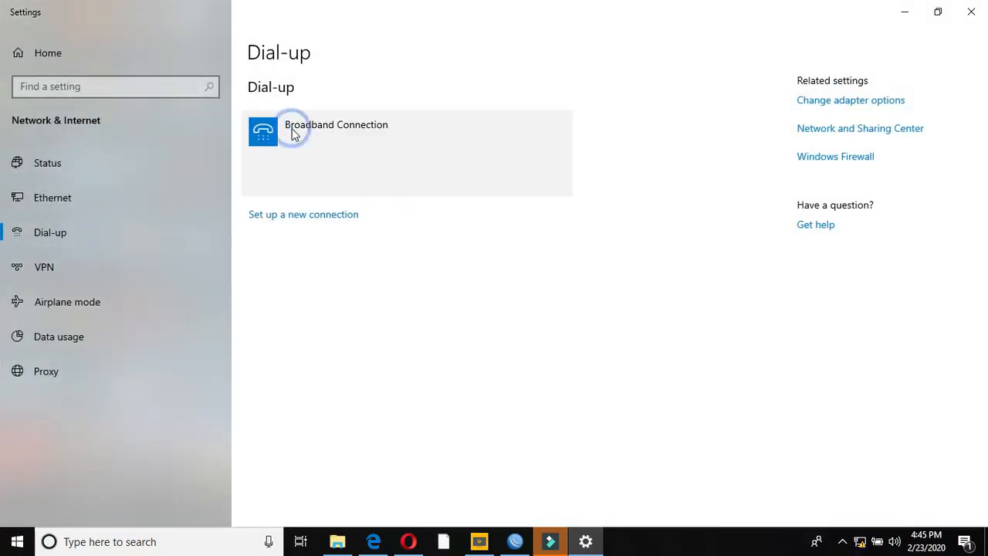
pyautogui.click(369, 180)
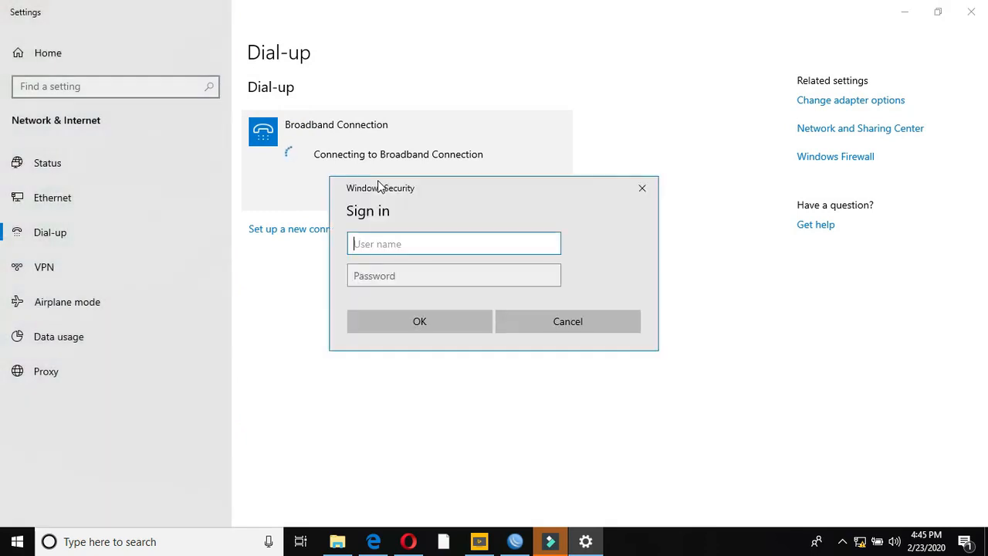
pyautogui.write('bb')
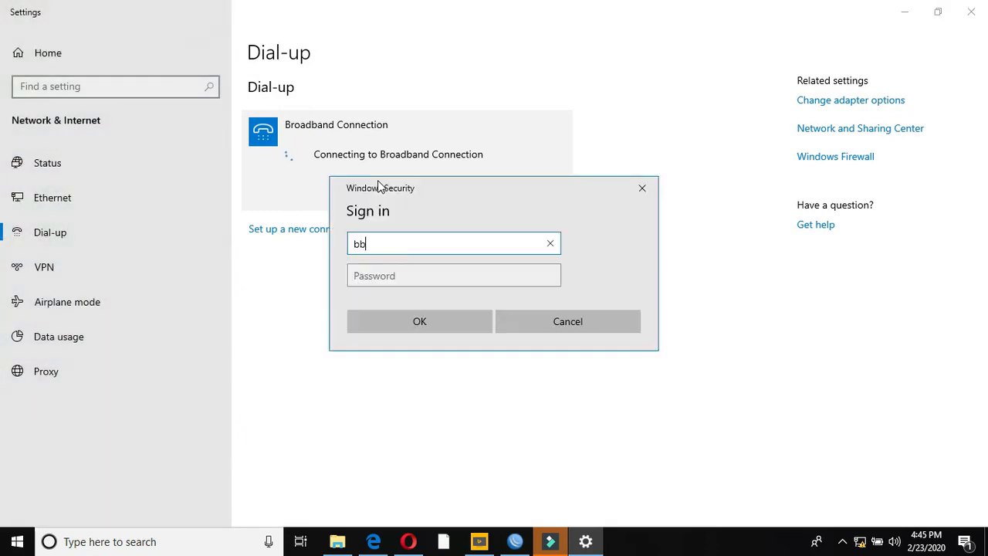
pyautogui.press('Tab')
pyautogui.write('bb')
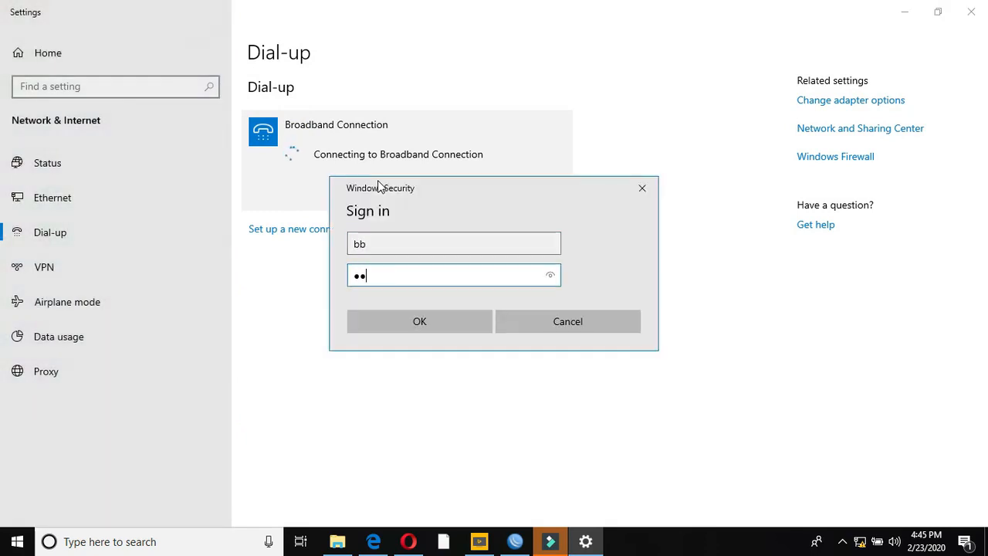
pyautogui.click(428, 324)
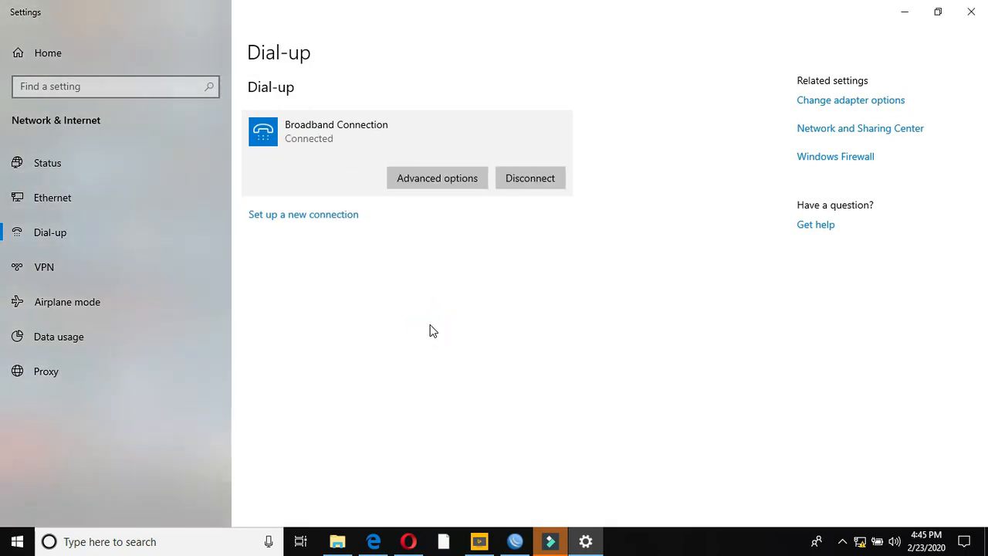
pyautogui.click(904, 11)
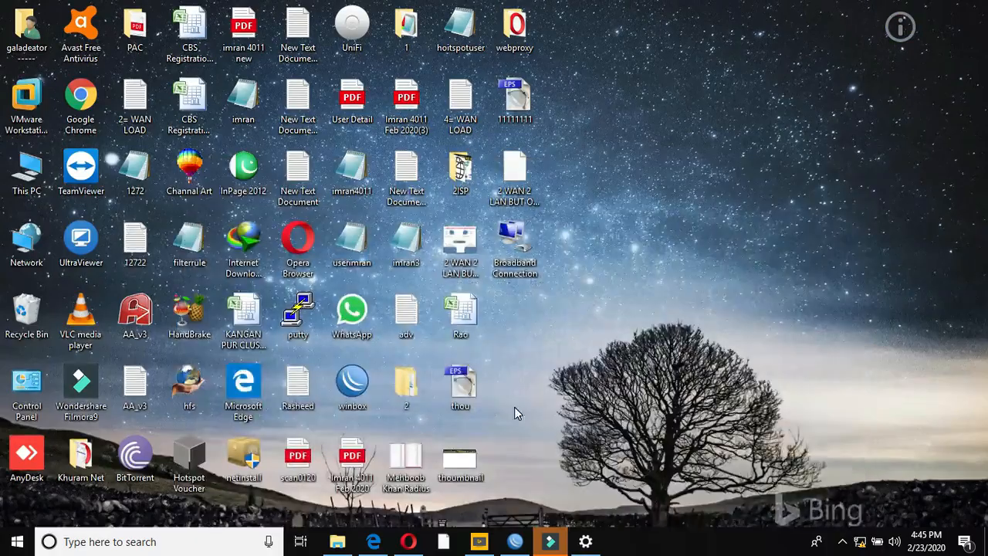
# - Reload Yahoo and load 192.168.10.1 in a new Opera tab
pyautogui.click(408, 540)
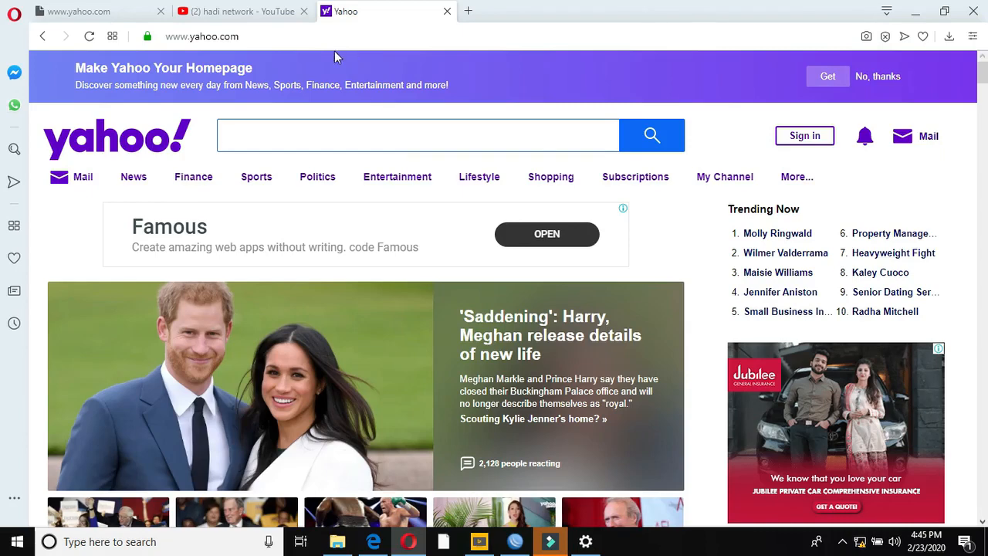
pyautogui.click(90, 41)
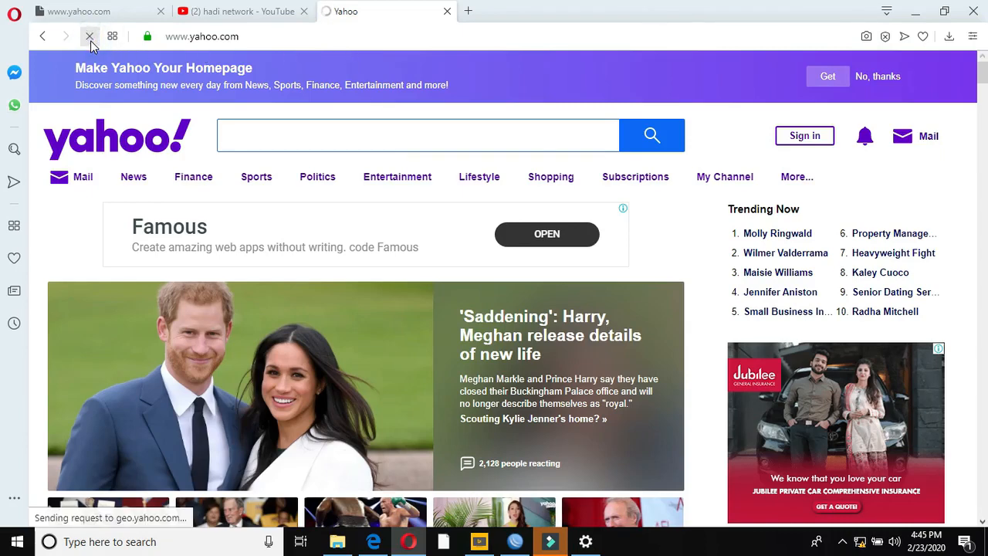
pyautogui.click(468, 12)
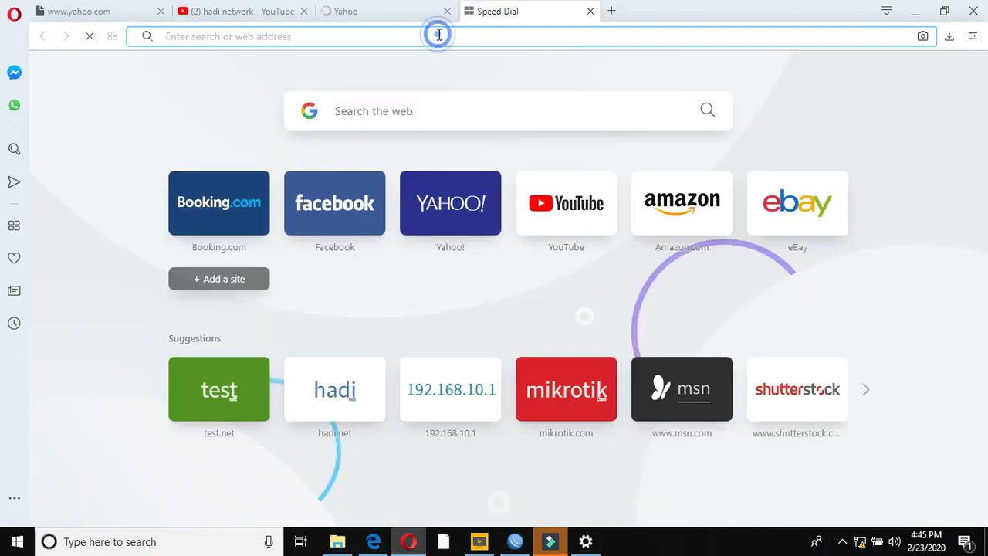
pyautogui.write('192.168.10.1')
pyautogui.press('Return')
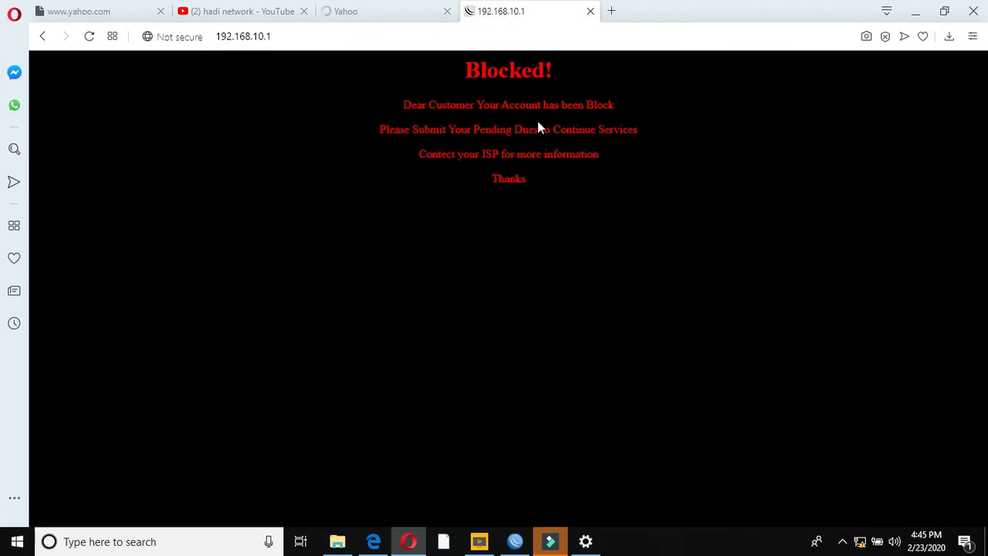
# - Load yahoo.com in another new tab, then check WinBox for the new PPPoE session
pyautogui.click(610, 11)
pyautogui.write('yaho')
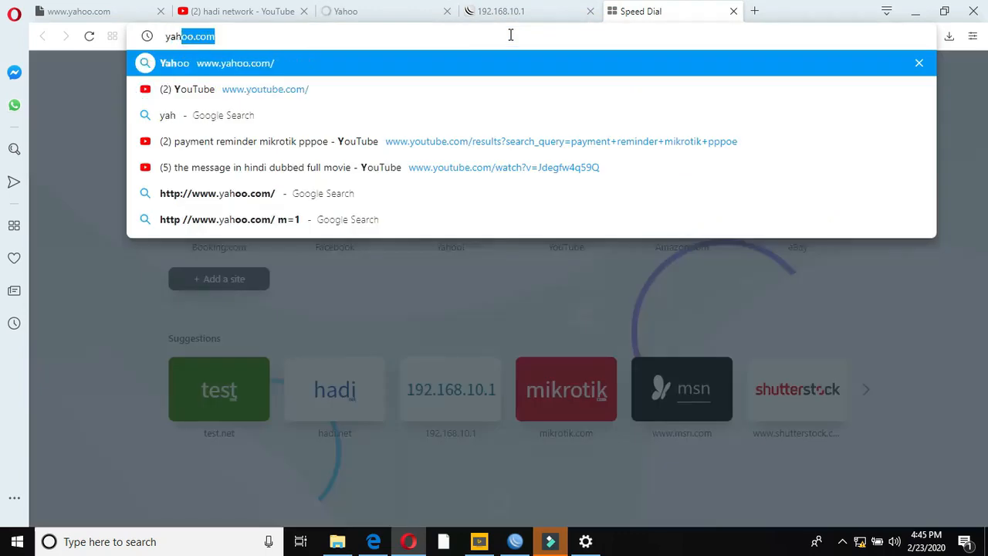
pyautogui.write('o')
pyautogui.press('Return')
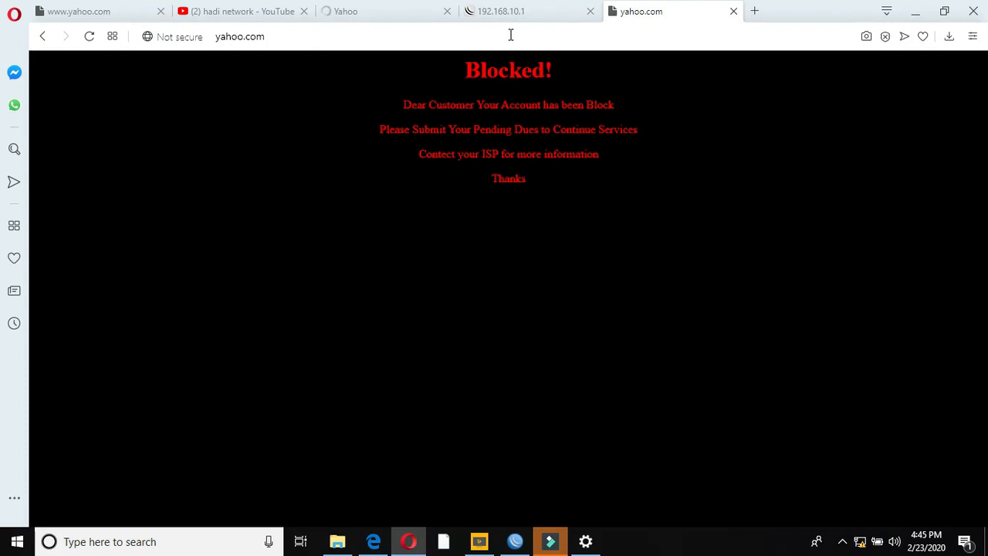
pyautogui.click(515, 543)
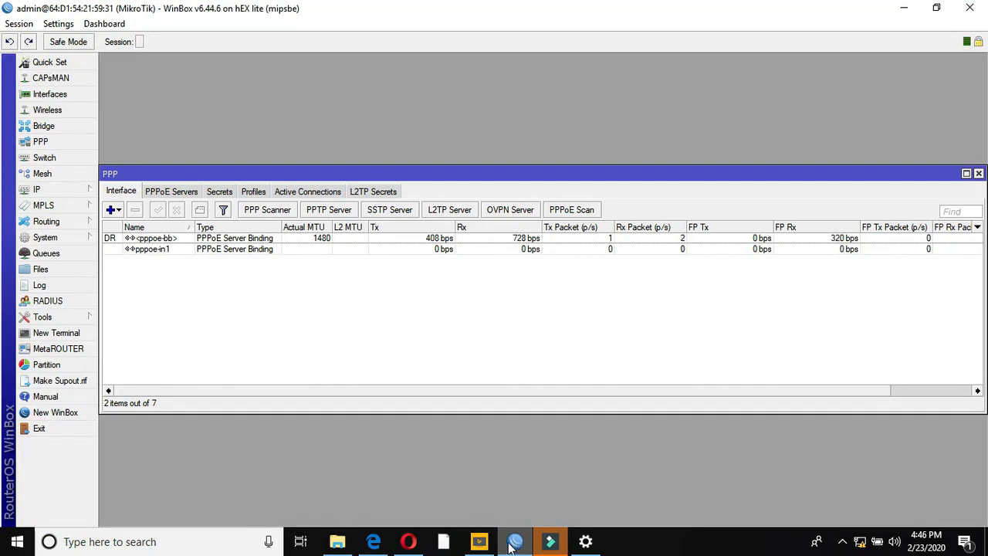
# - View the red Blocked! reminder on yahoo.com in Opera, then return to WinBox
pyautogui.click(416, 544)
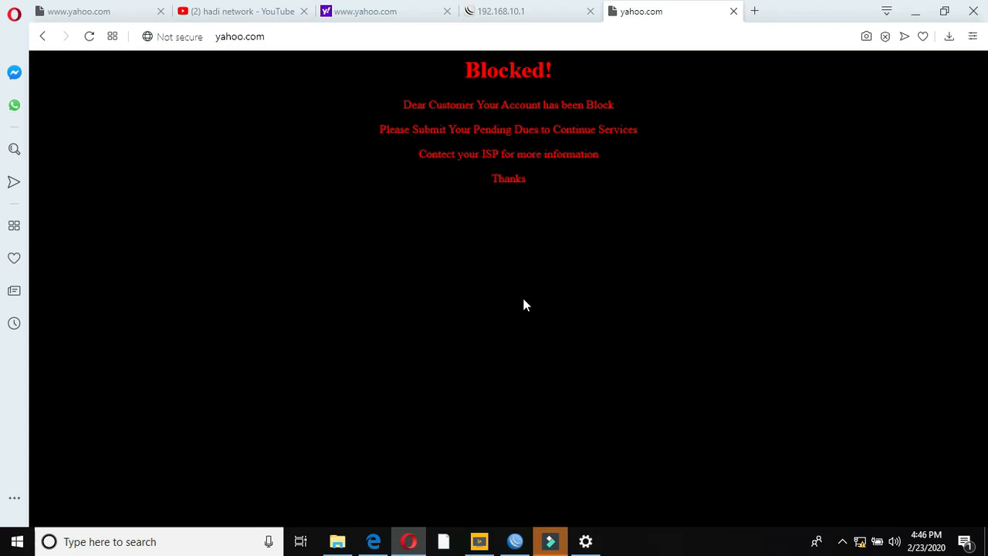
pyautogui.click(514, 540)
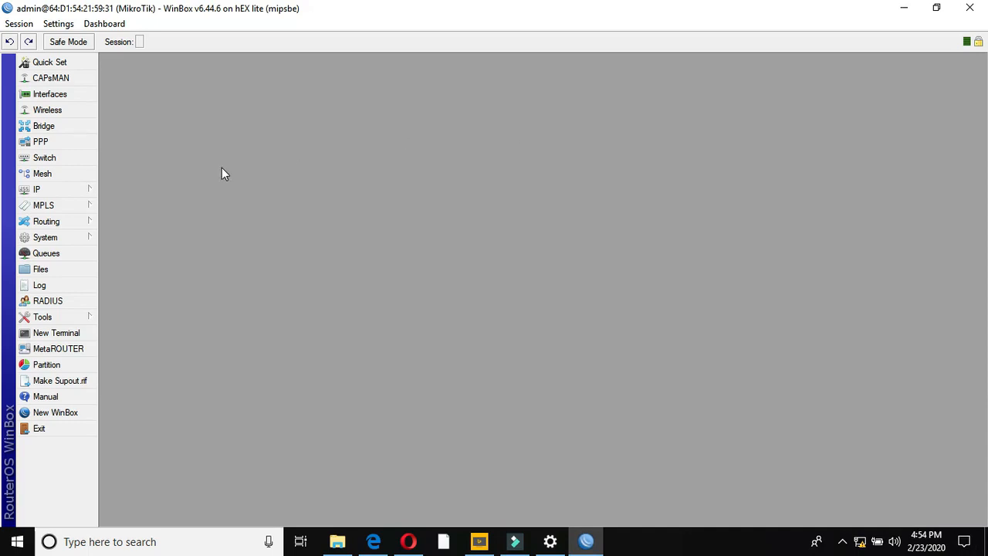
# - Rename interface ether1 to WAN
pyautogui.click(73, 190)
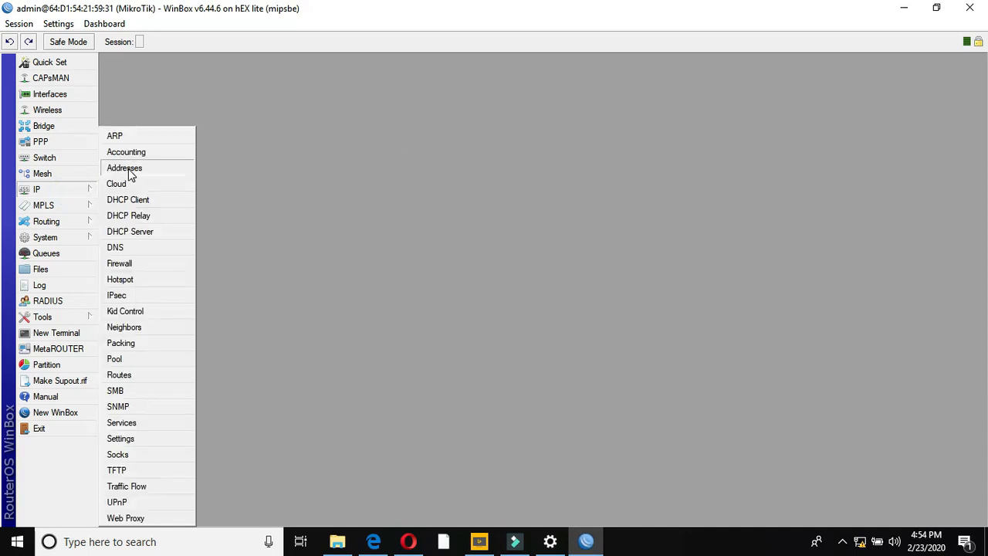
pyautogui.click(51, 95)
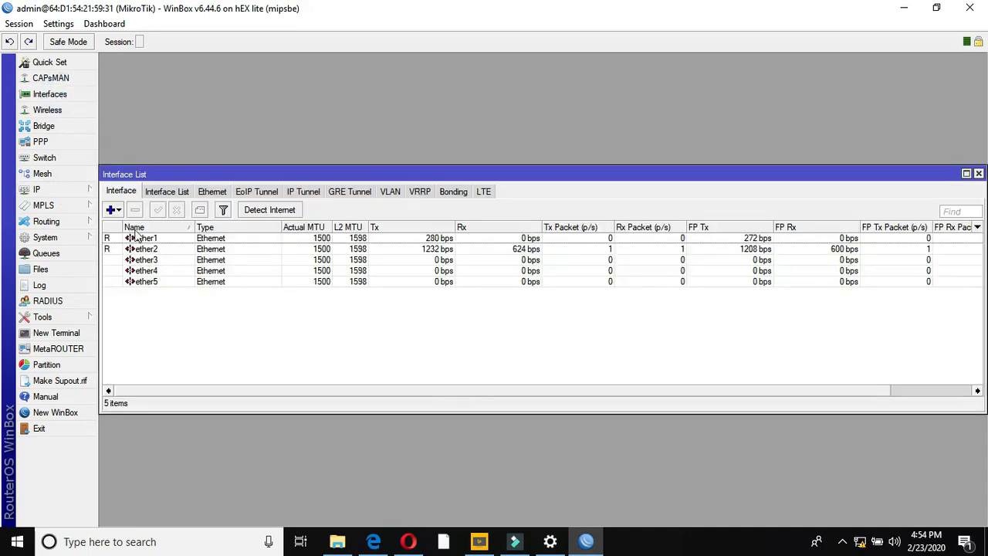
pyautogui.doubleClick(139, 238)
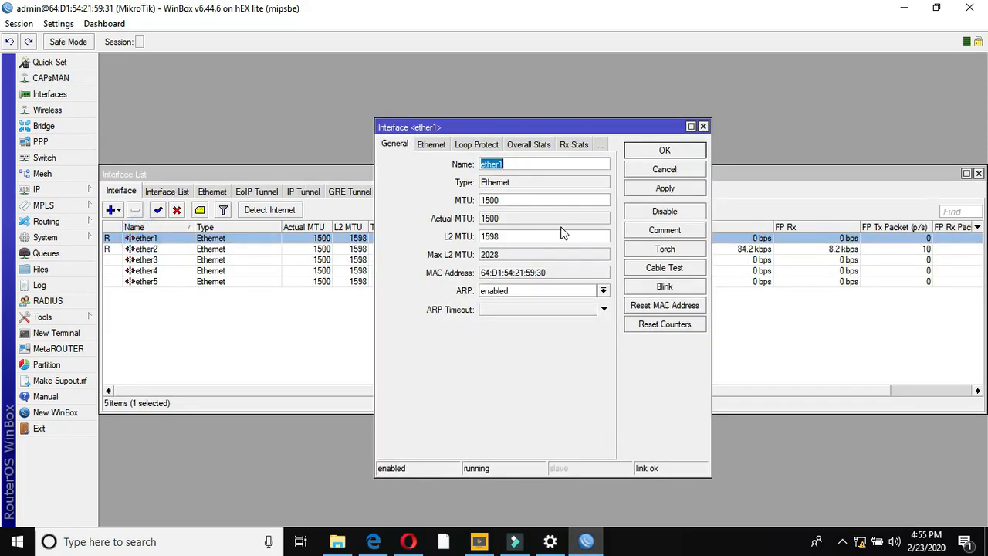
pyautogui.write('WAN')
pyautogui.click(642, 188)
pyautogui.click(643, 152)
# - Rename interface ether2 to ether2-LAN
pyautogui.doubleClick(160, 248)
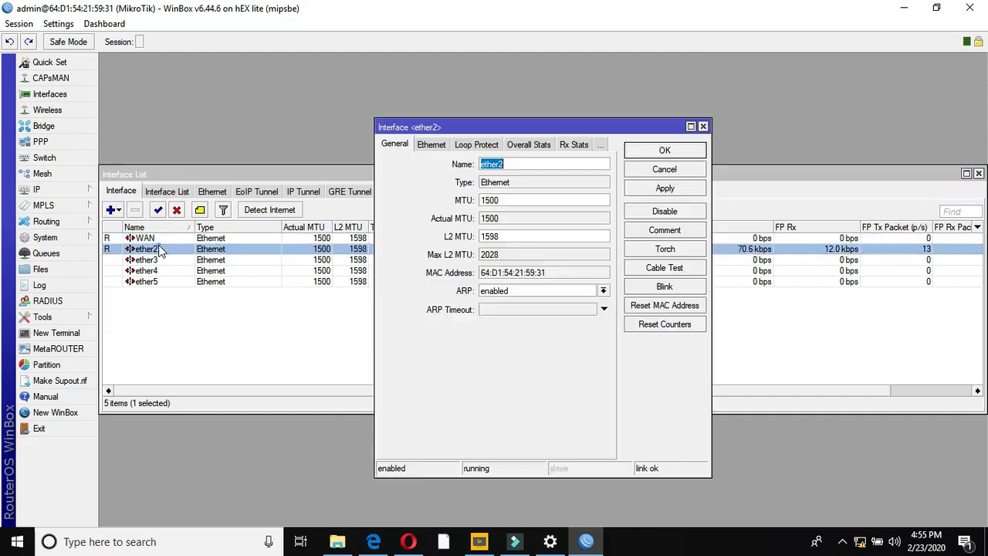
pyautogui.click(518, 164)
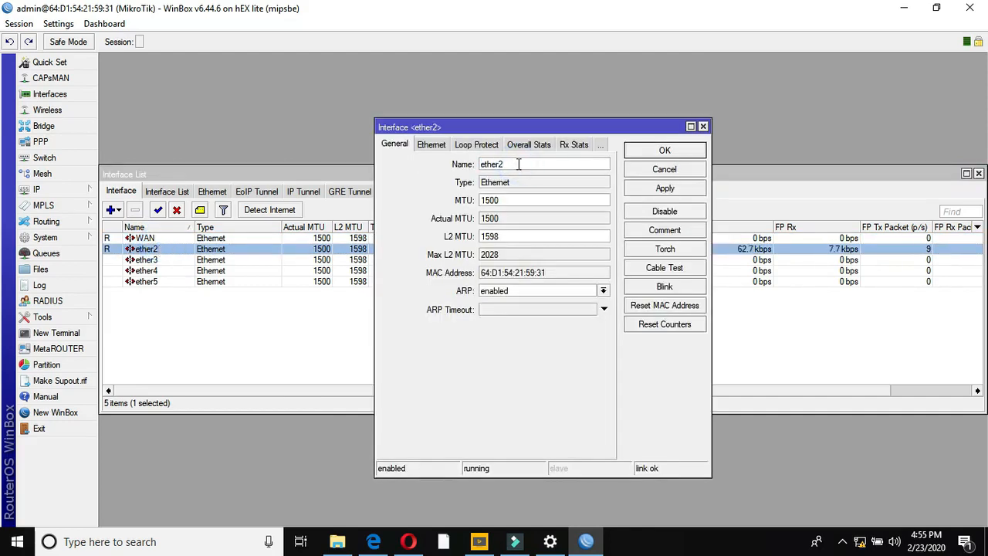
pyautogui.write('-LAN')
pyautogui.click(673, 191)
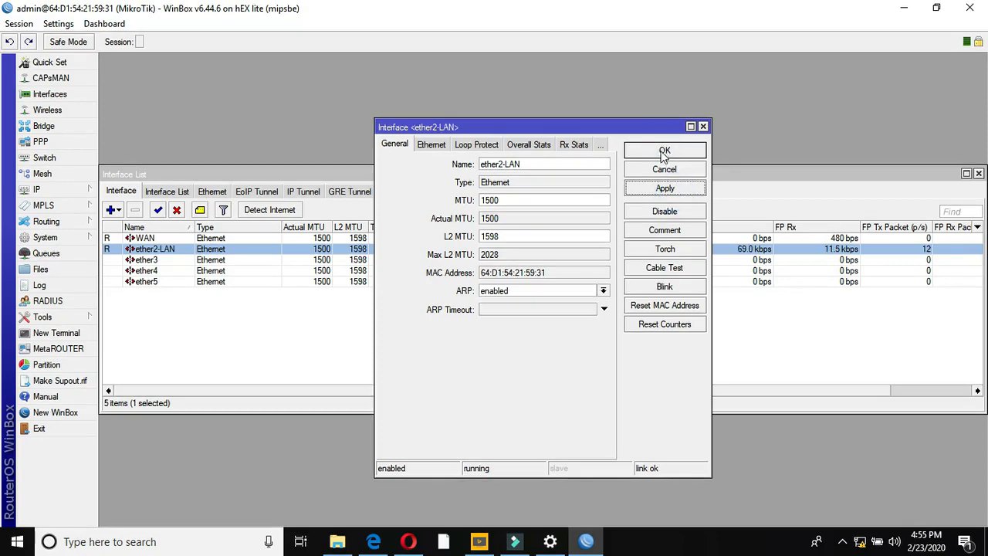
pyautogui.click(664, 151)
pyautogui.click(63, 190)
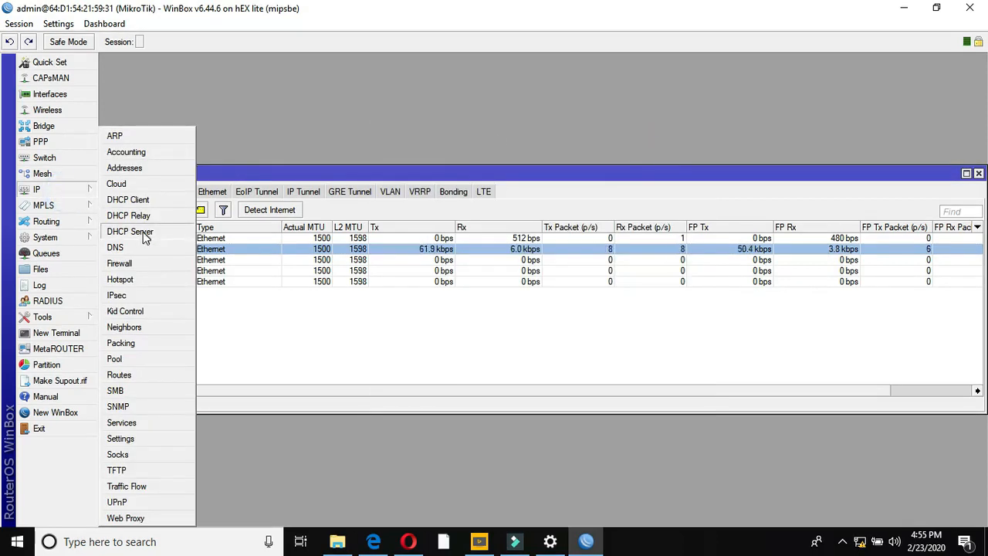
# - Add a DHCP client running on the WAN interface
pyautogui.click(139, 200)
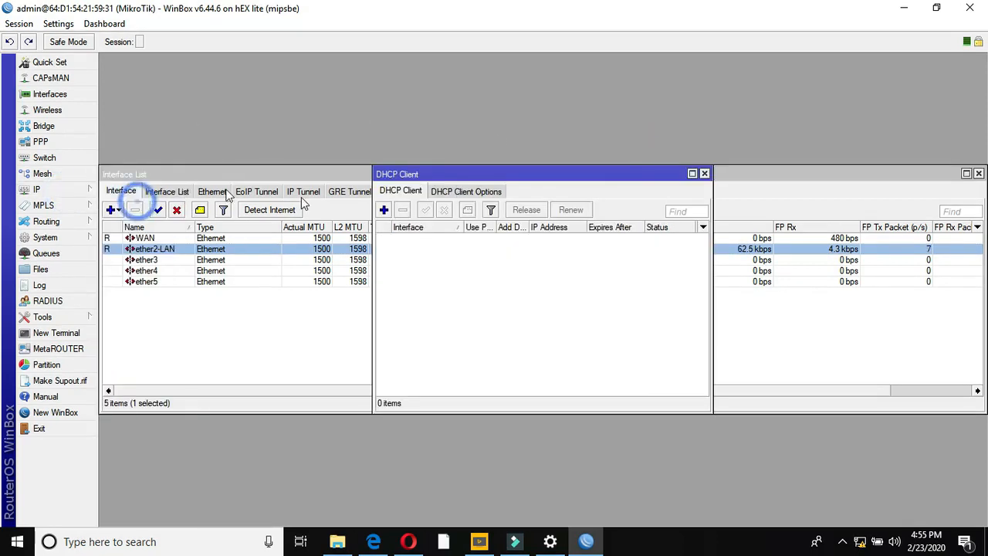
pyautogui.click(383, 209)
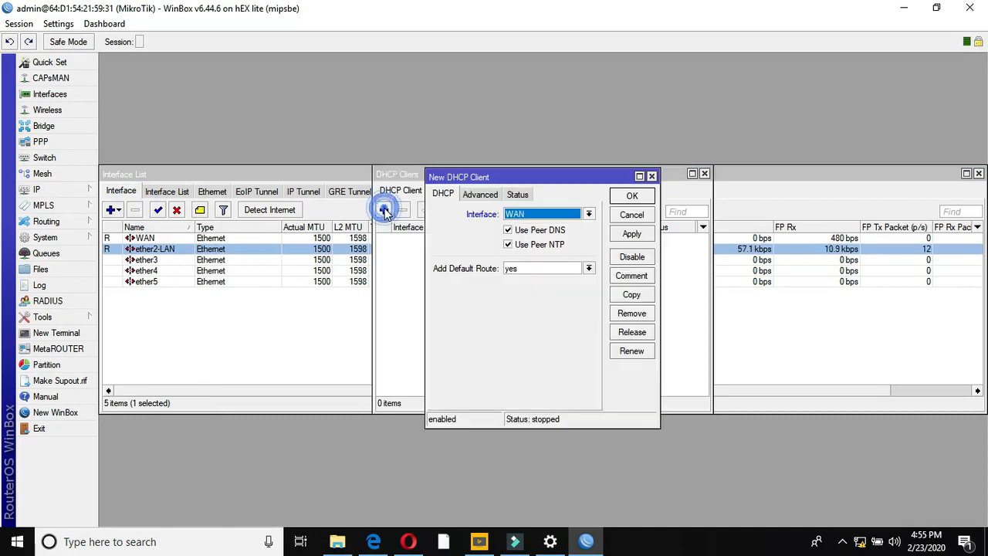
pyautogui.click(545, 216)
pyautogui.click(545, 224)
pyautogui.click(631, 233)
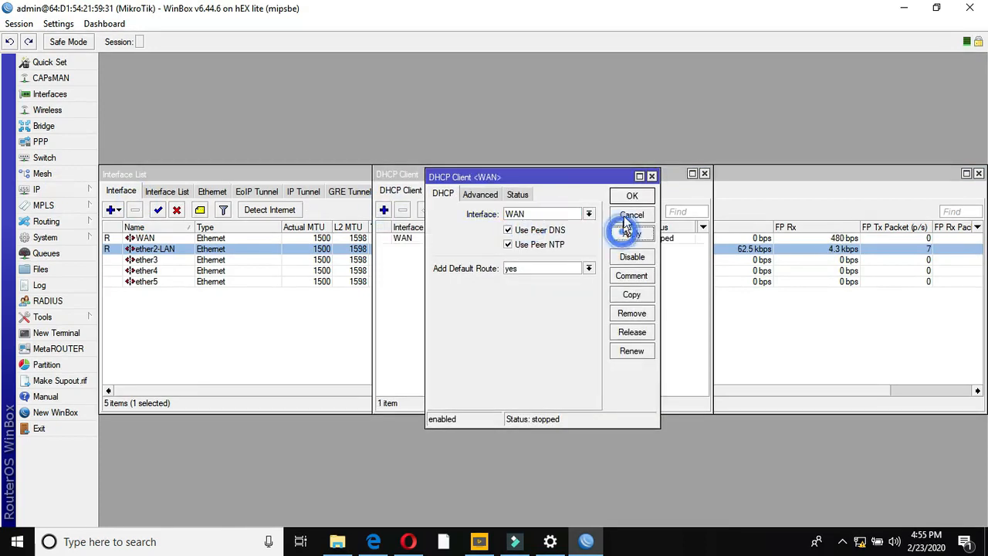
pyautogui.click(629, 197)
pyautogui.click(704, 173)
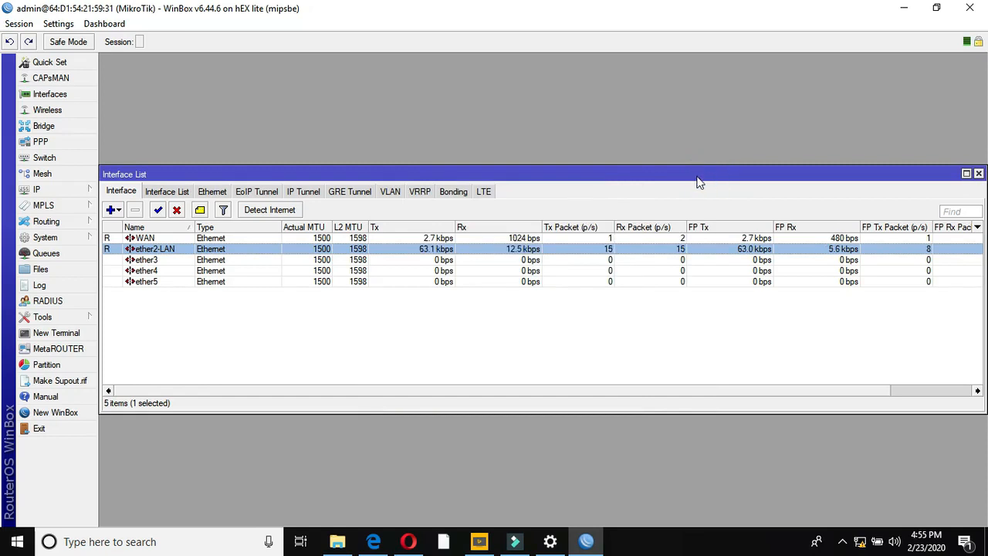
# - Add IP address 192.168.12.1/24 on interface ether2-LAN
pyautogui.click(37, 189)
pyautogui.click(116, 166)
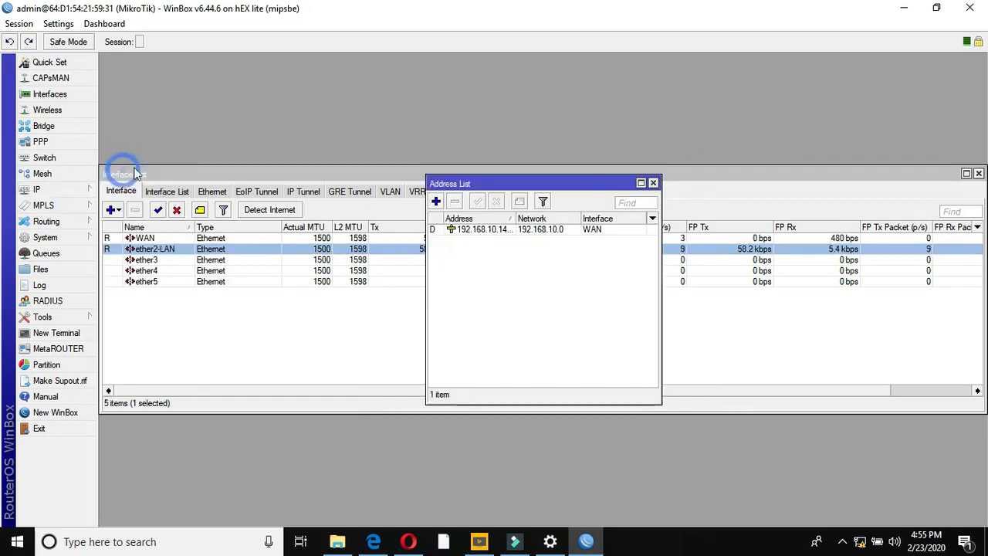
pyautogui.click(435, 201)
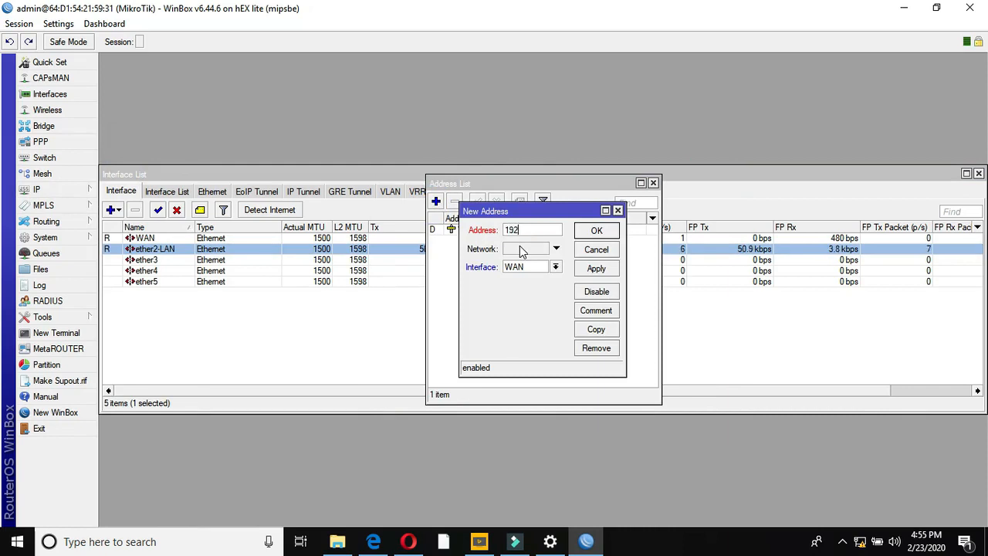
pyautogui.write('168.12.1/24')
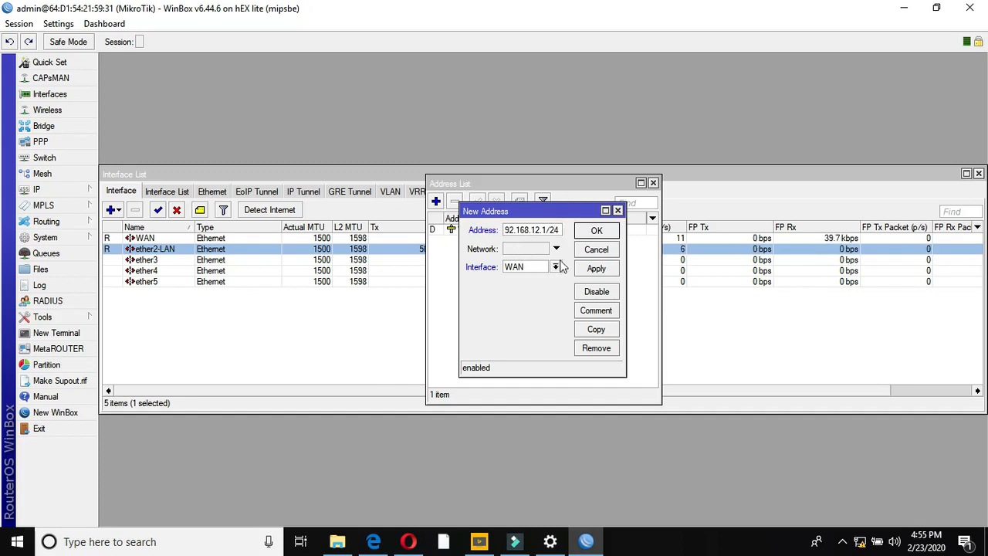
pyautogui.click(555, 266)
pyautogui.click(526, 284)
pyautogui.click(594, 267)
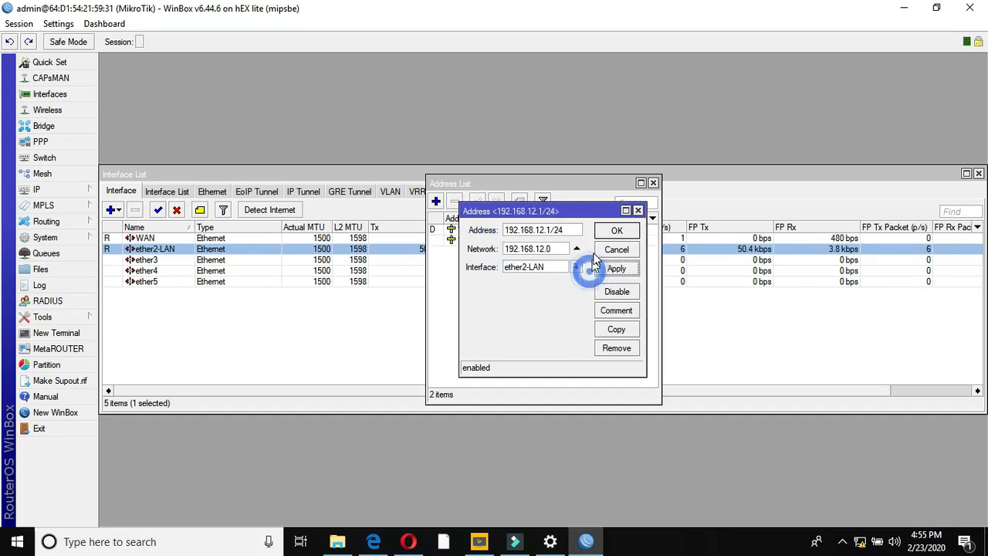
pyautogui.click(610, 230)
pyautogui.click(653, 183)
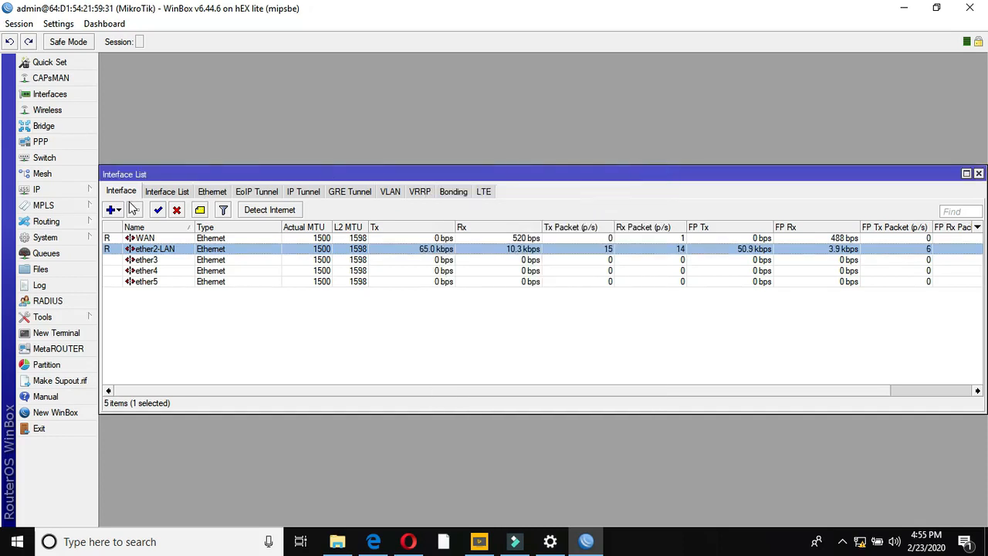
pyautogui.click(66, 191)
# - Enter 8.8.8.8 and 8.8.4.4 as DNS servers and enable Allow Remote Requests
pyautogui.click(120, 247)
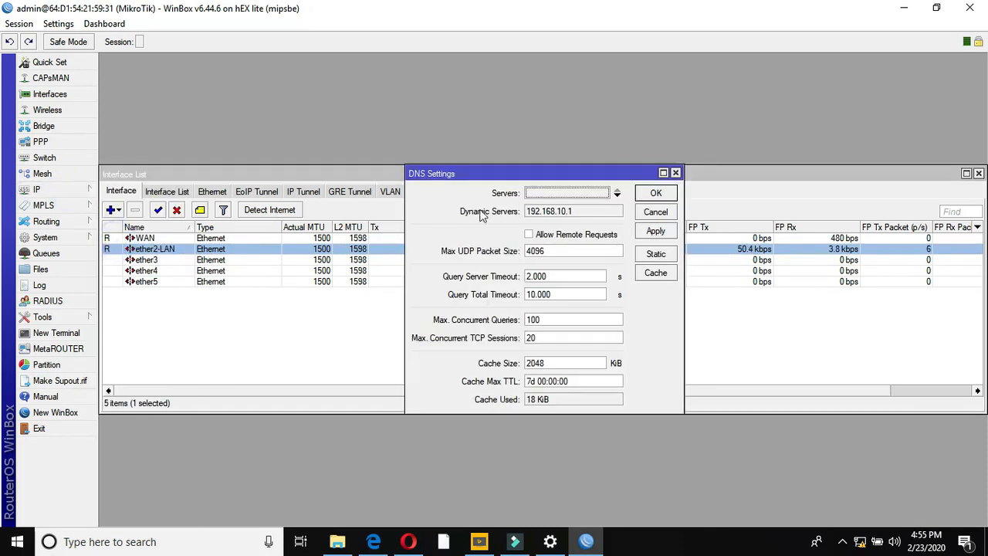
pyautogui.click(551, 192)
pyautogui.write('8.8.8')
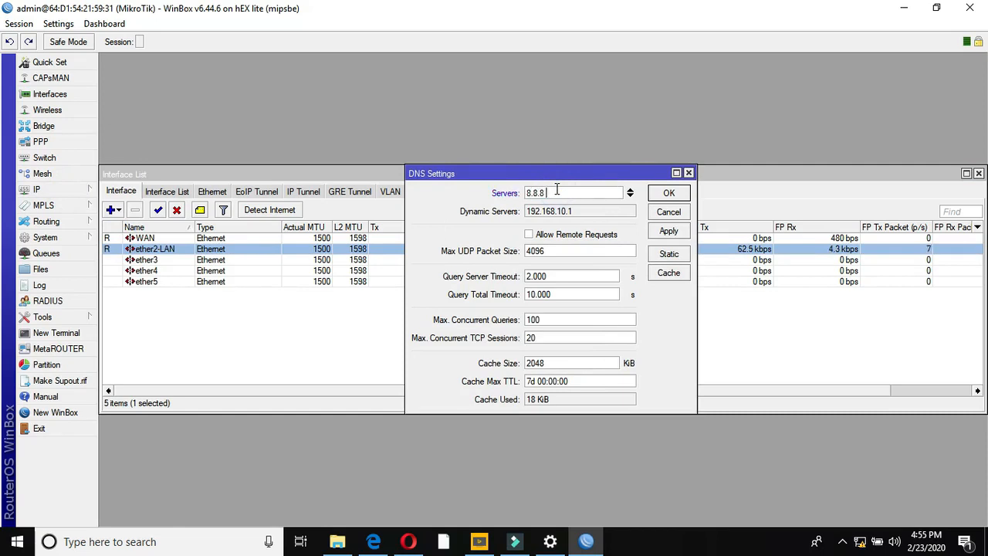
pyautogui.write('.8')
pyautogui.click(630, 196)
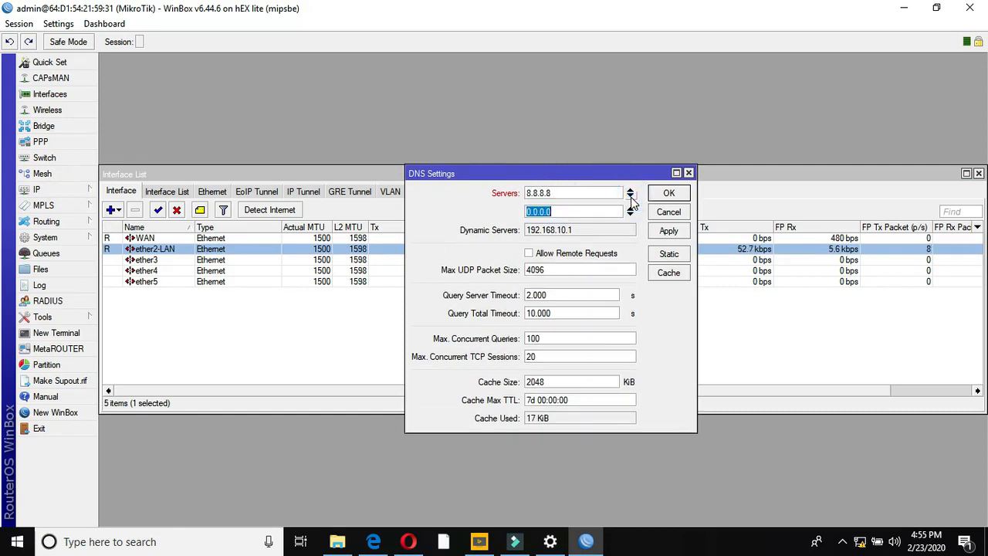
pyautogui.write('8.8.8')
pyautogui.click(529, 253)
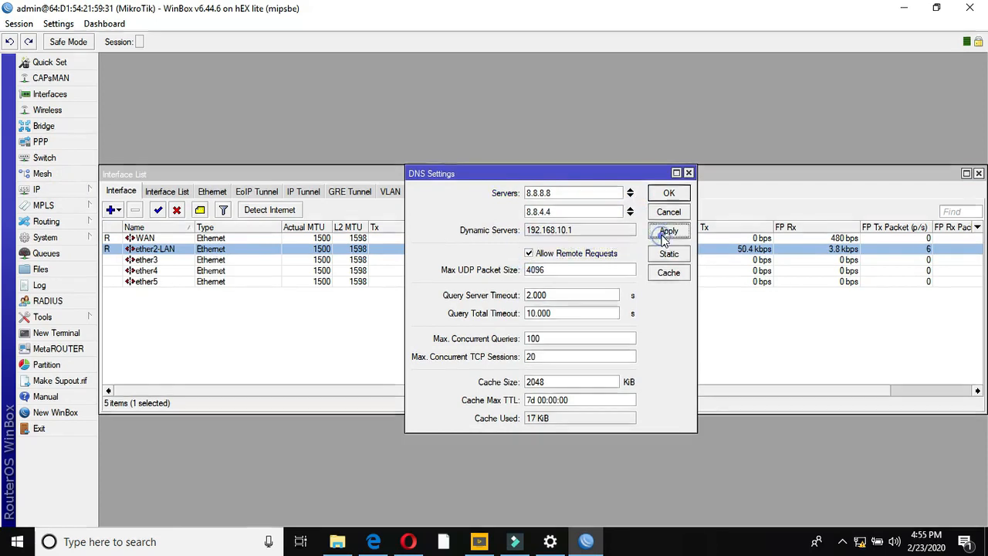
pyautogui.click(667, 231)
pyautogui.click(666, 195)
pyautogui.click(73, 191)
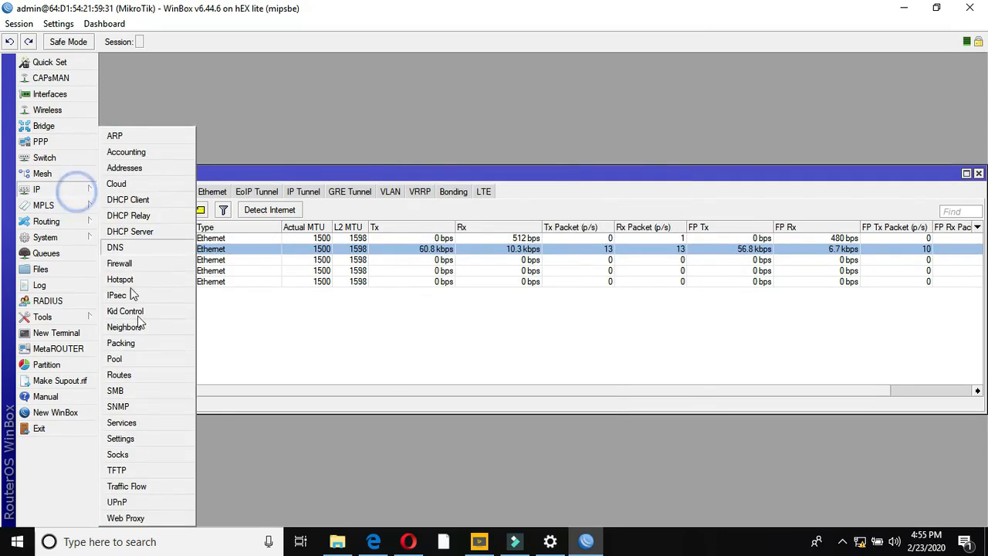
# - Add a static 0.0.0.0/0 route with gateway 192.168.10.1
pyautogui.click(140, 374)
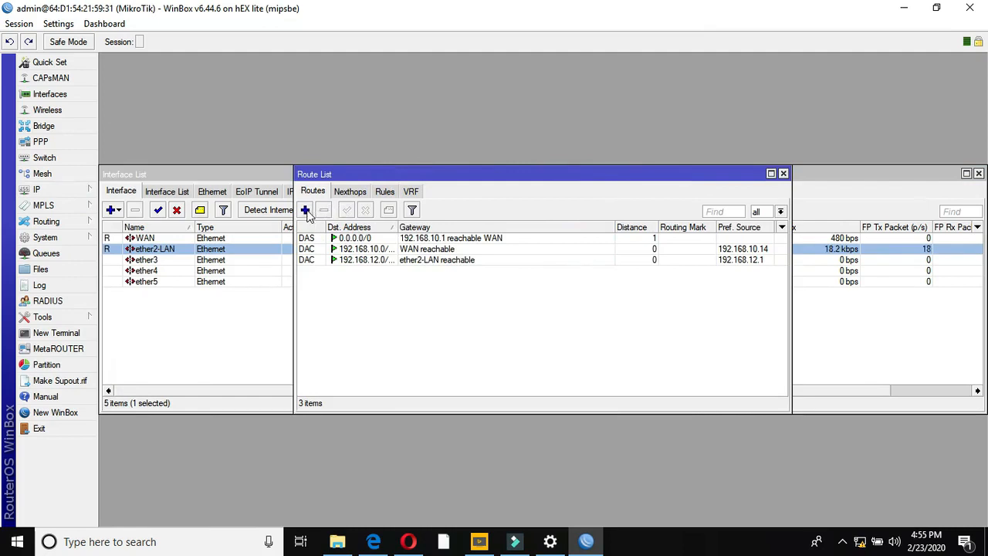
pyautogui.click(305, 209)
pyautogui.click(533, 218)
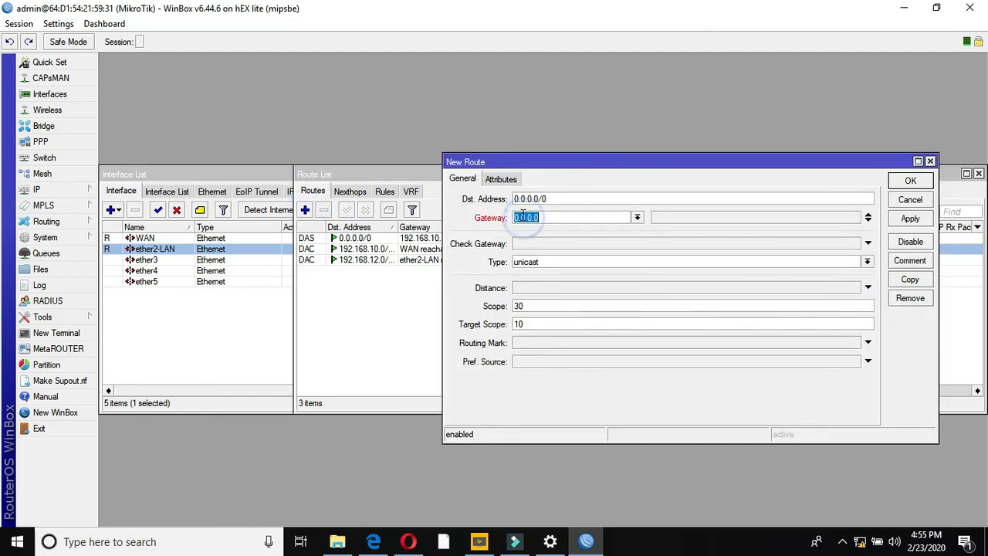
pyautogui.write('192.16')
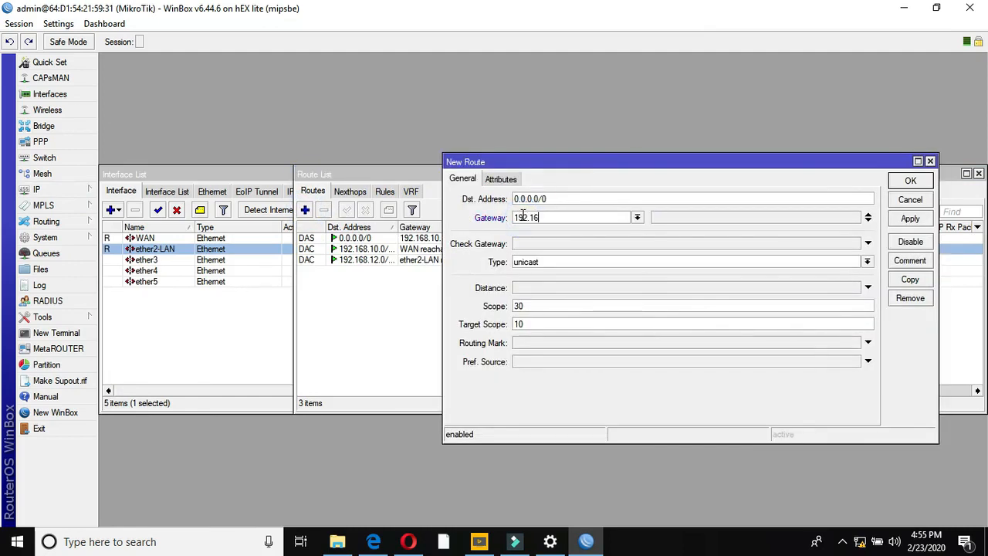
pyautogui.write('8.10.1')
pyautogui.click(910, 219)
pyautogui.click(909, 179)
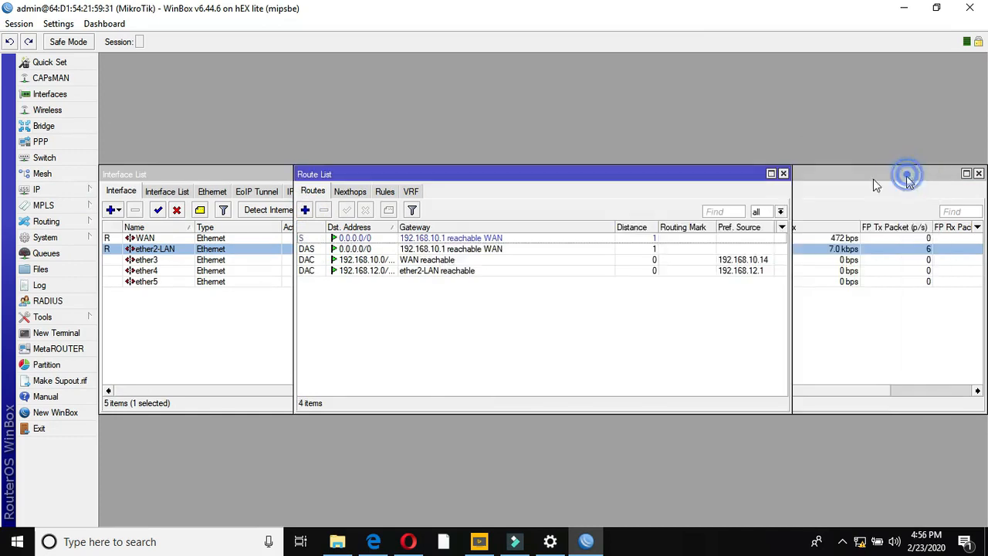
# - Remove the dynamic default route and close the route list
pyautogui.click(363, 248)
pyautogui.click(323, 210)
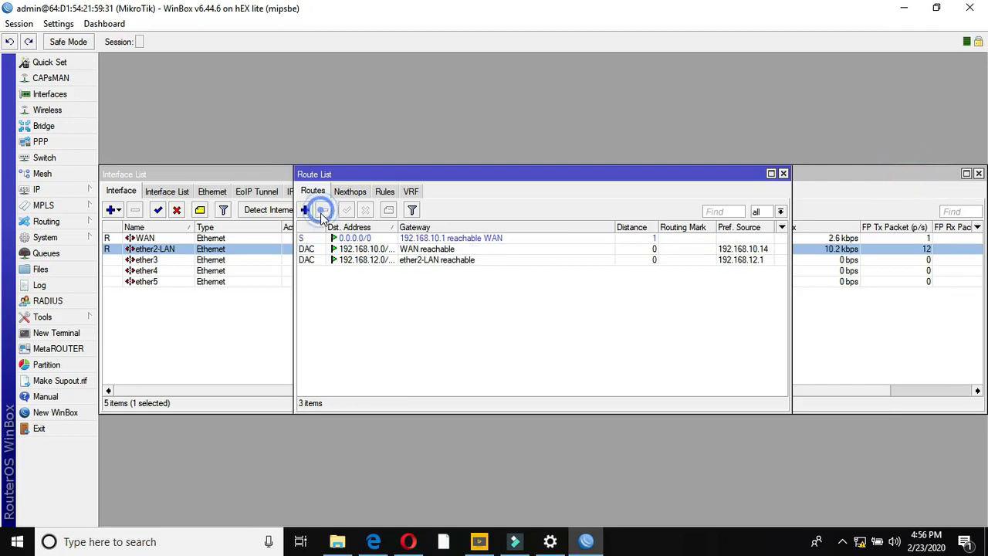
pyautogui.click(783, 173)
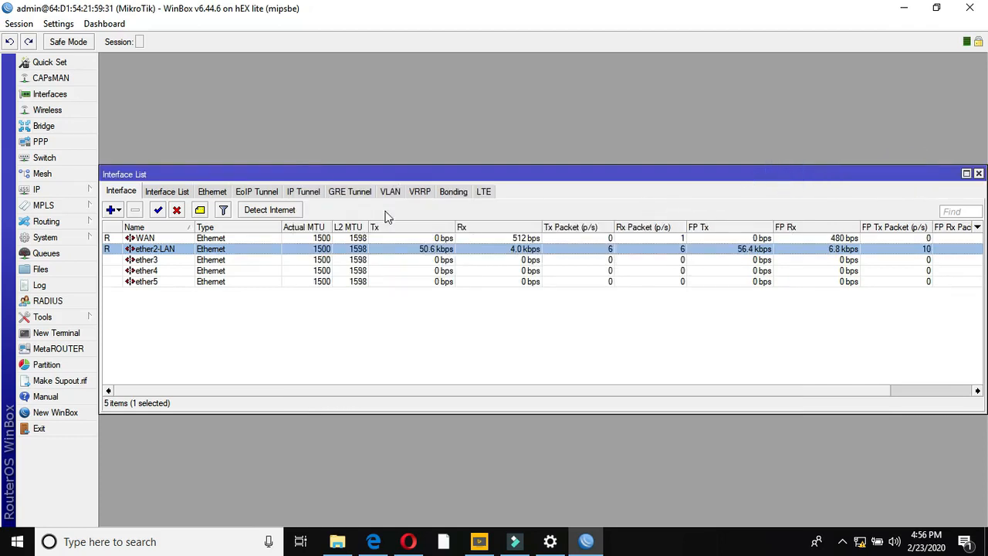
# - Ping 192.168.10.1 from a new terminal, confirm replies, then open the PPP window
pyautogui.click(68, 334)
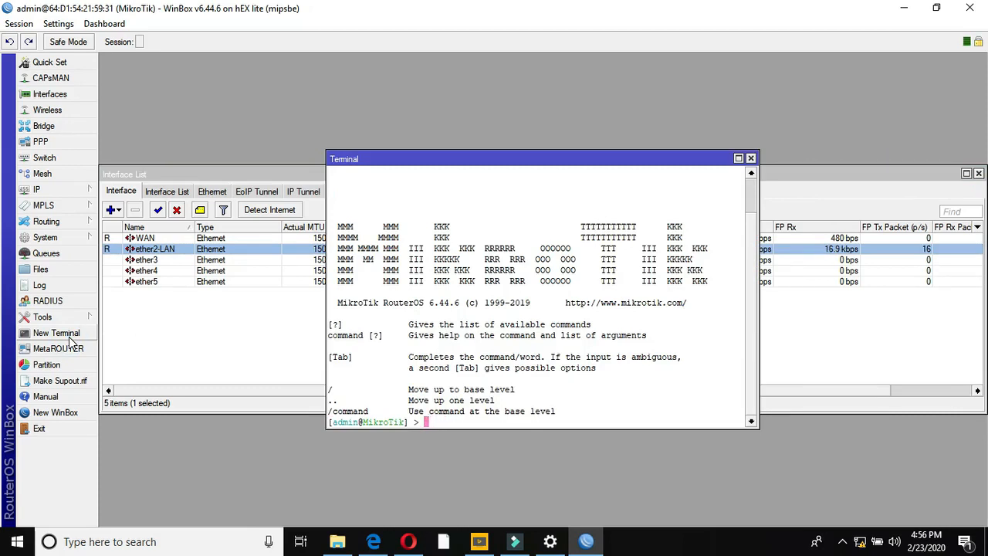
pyautogui.write('ping 192.168.10.')
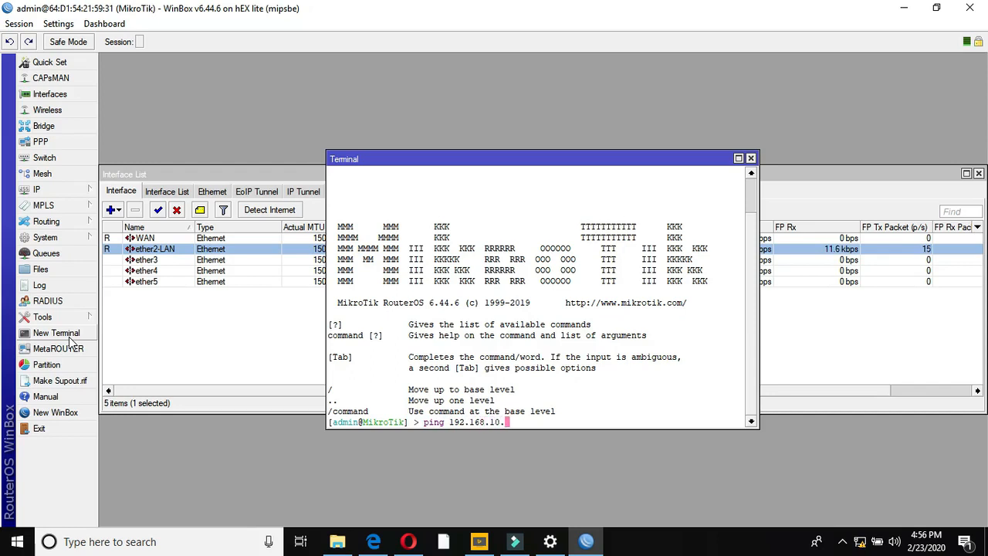
pyautogui.write('1')
pyautogui.press('Return')
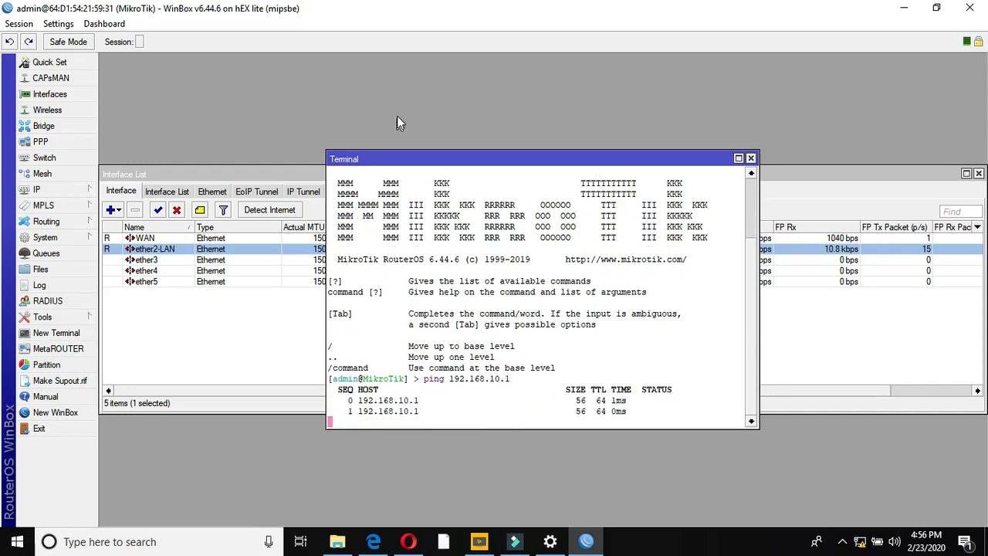
pyautogui.click(750, 158)
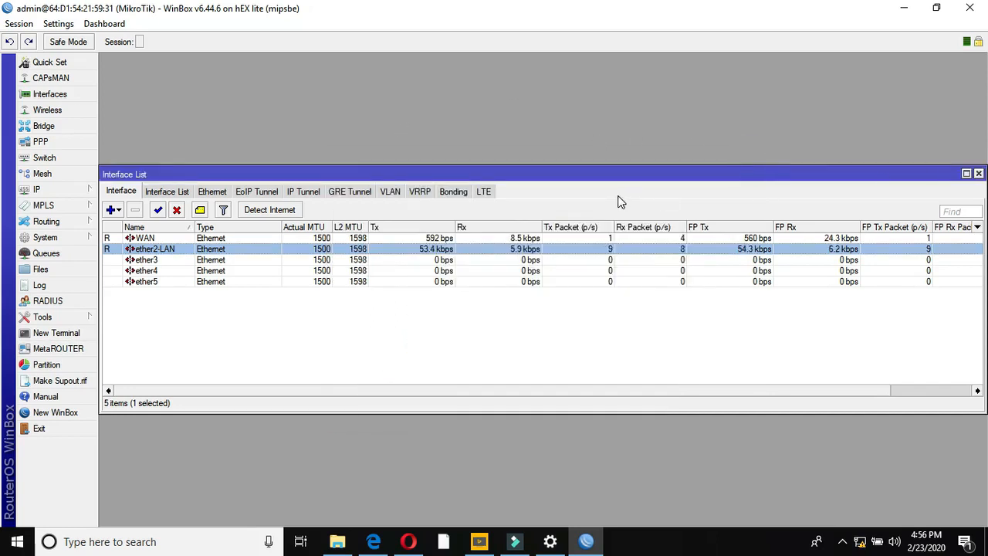
pyautogui.click(37, 142)
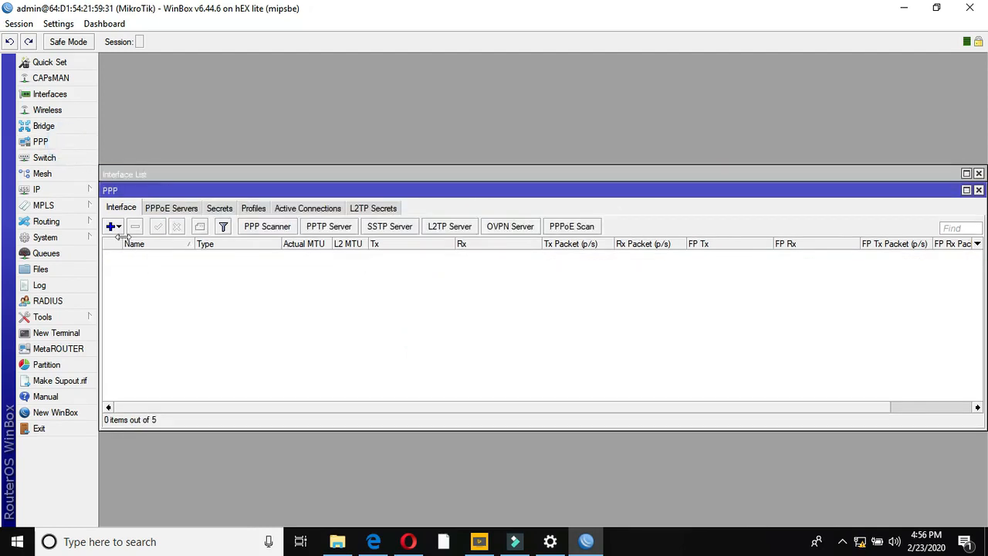
# - Create IP pool PPPoO Server with range 192.168.12.2-192.168.12.254
pyautogui.click(979, 191)
pyautogui.click(77, 192)
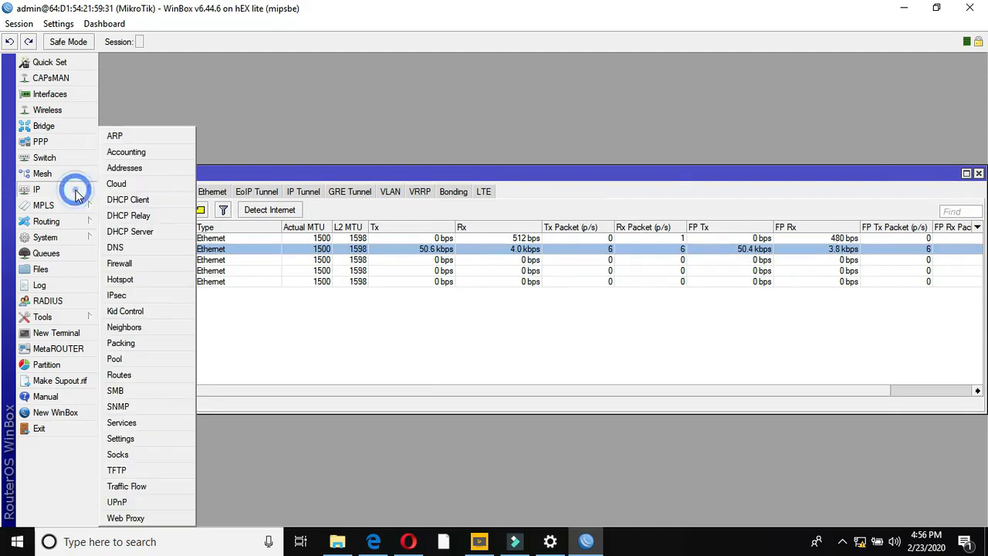
pyautogui.click(119, 358)
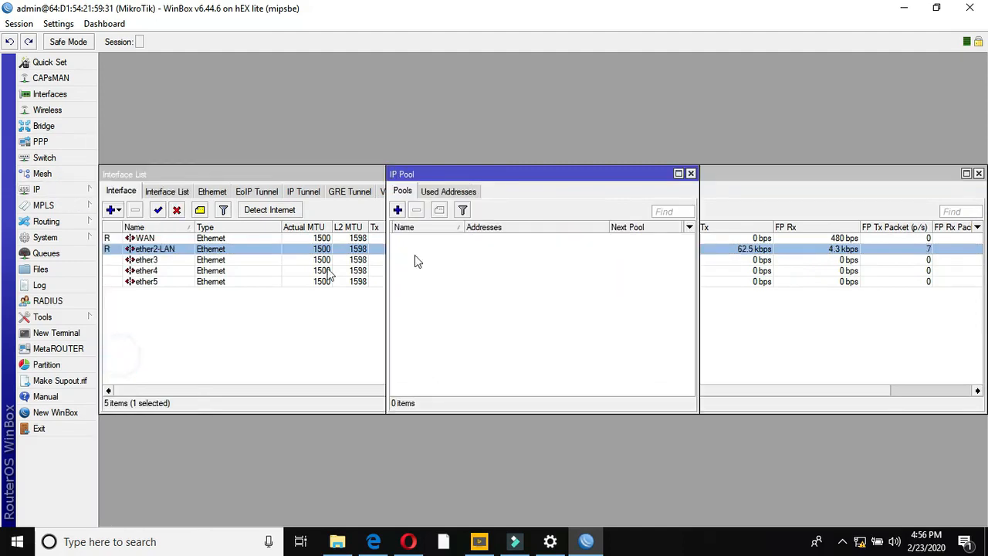
pyautogui.click(398, 210)
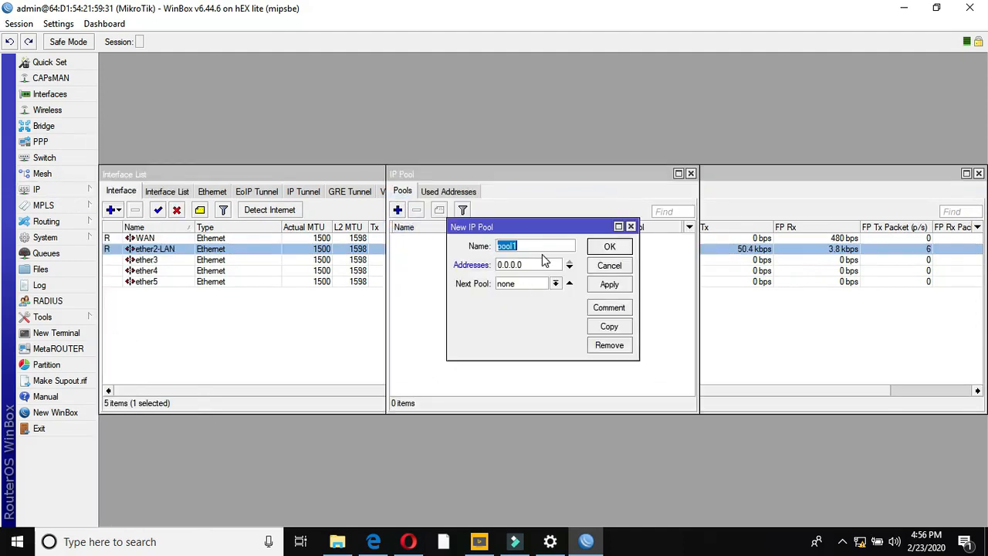
pyautogui.write('PPPoO Server')
pyautogui.moveTo(448, 307); pyautogui.dragTo(143, 323)
pyautogui.doubleClick(229, 264)
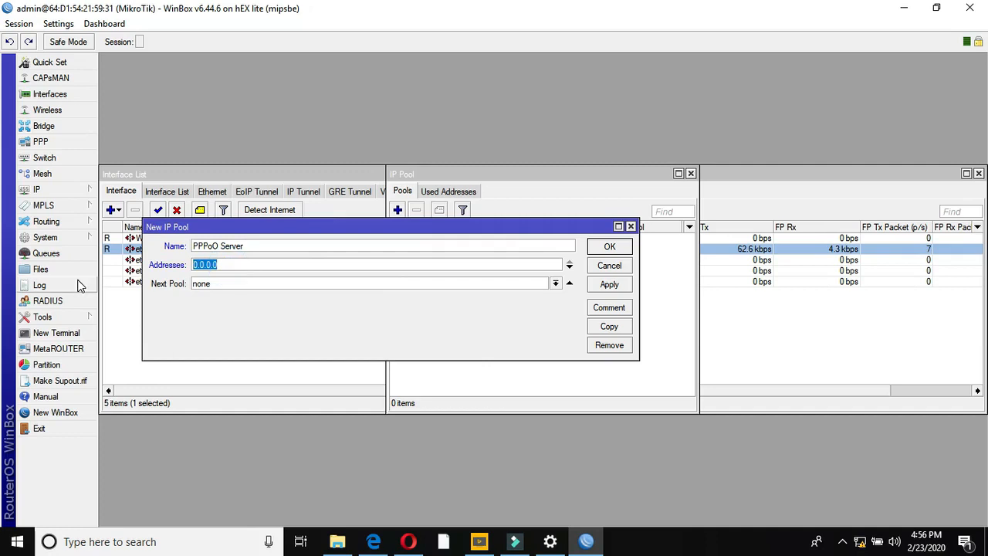
pyautogui.write('192.168.12.2-192.168')
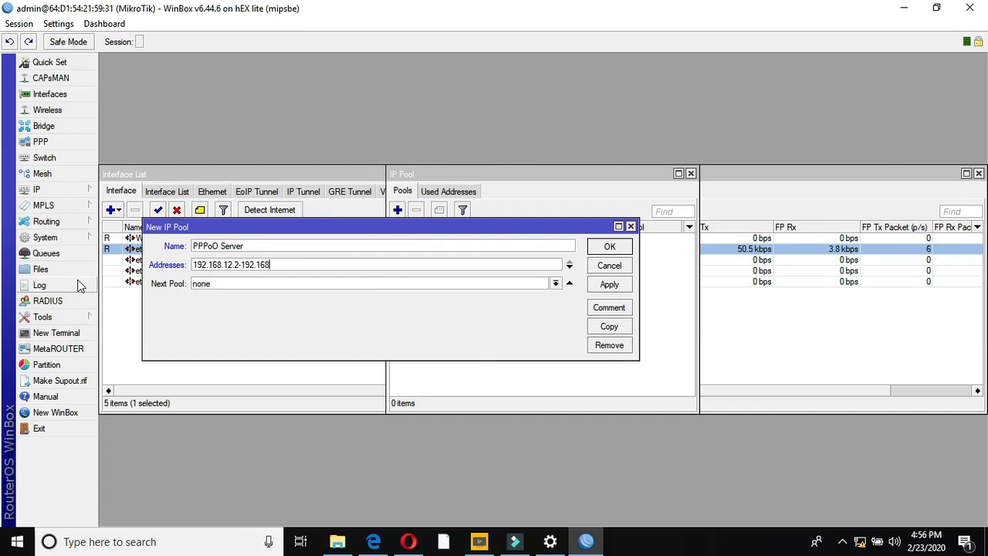
pyautogui.write('.12.254')
pyautogui.click(619, 285)
pyautogui.click(610, 247)
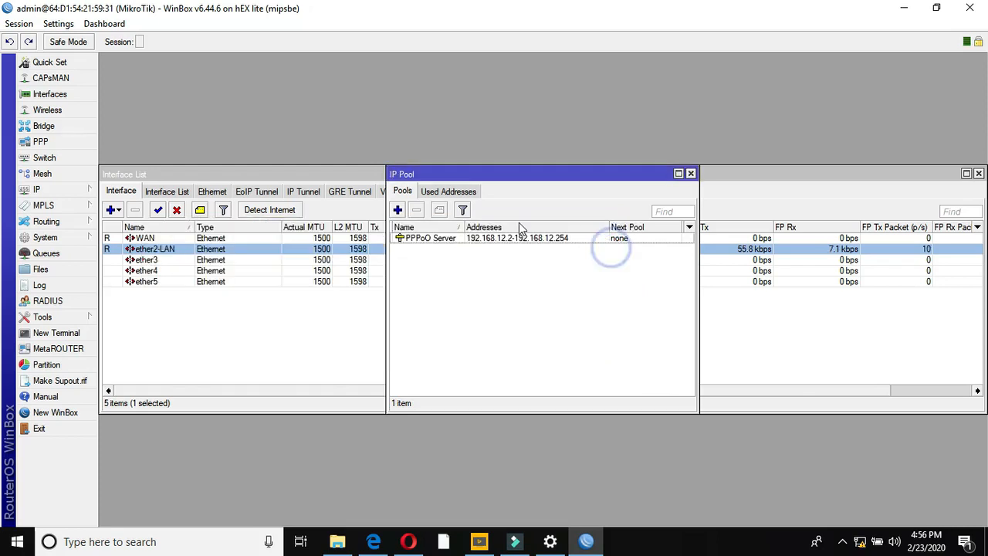
# - Copy it as pool Reminder User with range 192.168.13.2-192.168.13.254
pyautogui.doubleClick(446, 239)
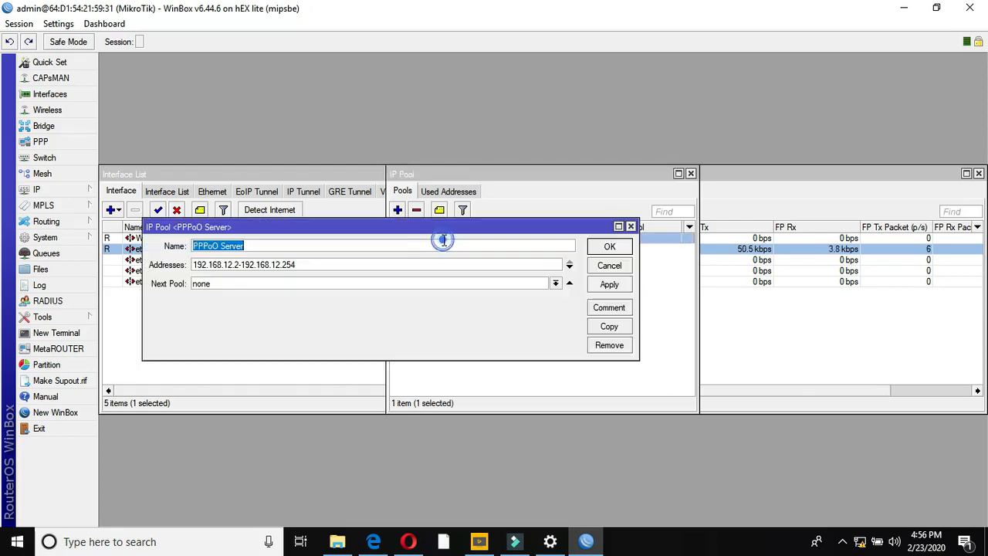
pyautogui.click(607, 326)
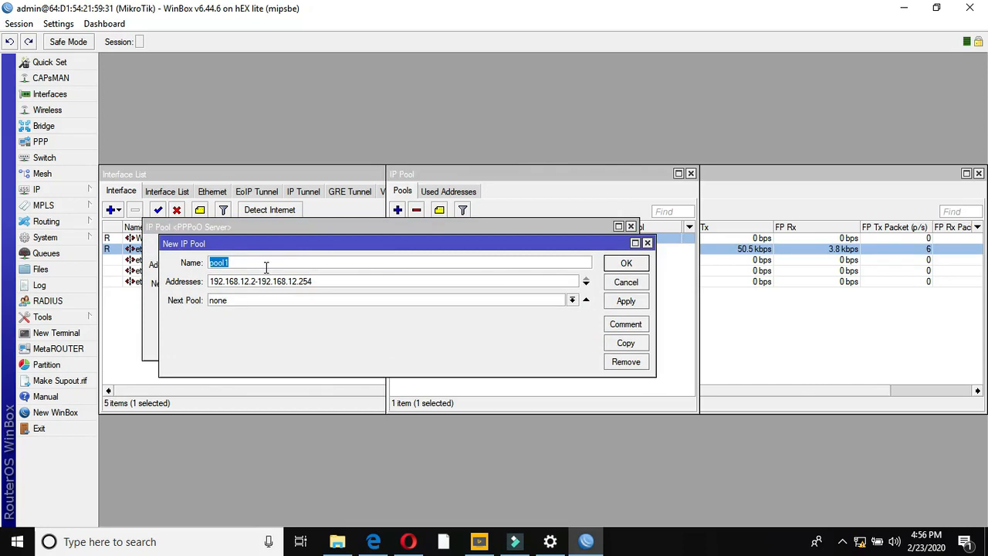
pyautogui.write('Reminder User')
pyautogui.press('BackSpace')
pyautogui.write('3')
pyautogui.press('Right')
pyautogui.press('Right')
pyautogui.press('Right')
pyautogui.press('Right')
pyautogui.press('Right')
pyautogui.press('Right')
pyautogui.press('Right')
pyautogui.press('Right')
pyautogui.press('Right')
pyautogui.press('Right')
pyautogui.press('Right')
pyautogui.press('Right')
pyautogui.press('Delete')
pyautogui.write('3')
pyautogui.click(626, 302)
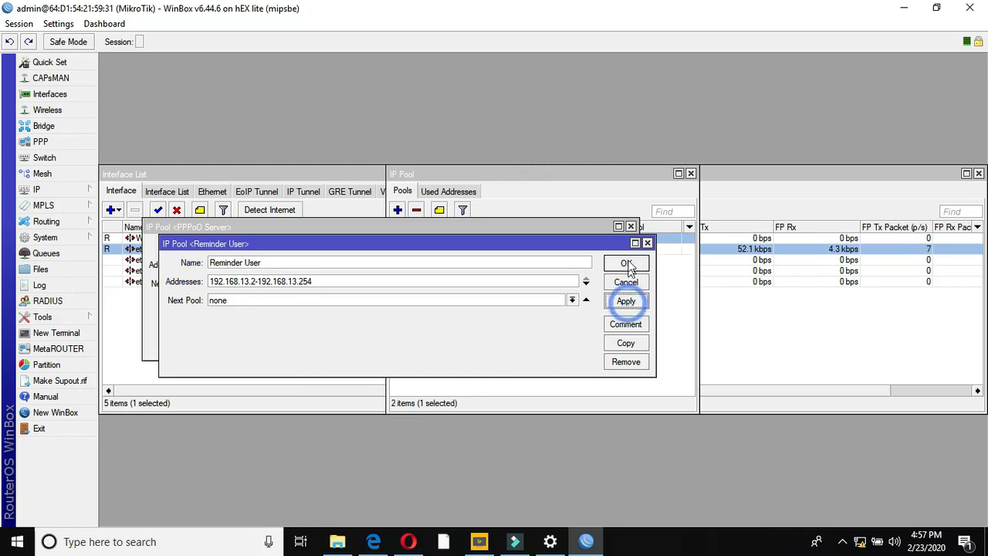
pyautogui.click(626, 264)
pyautogui.click(609, 284)
pyautogui.click(610, 247)
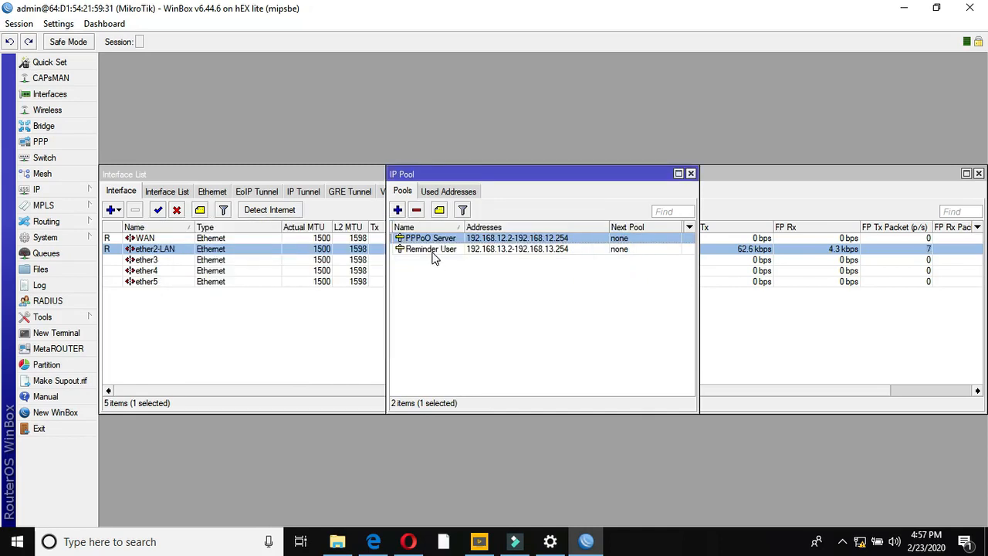
pyautogui.click(691, 173)
pyautogui.click(47, 142)
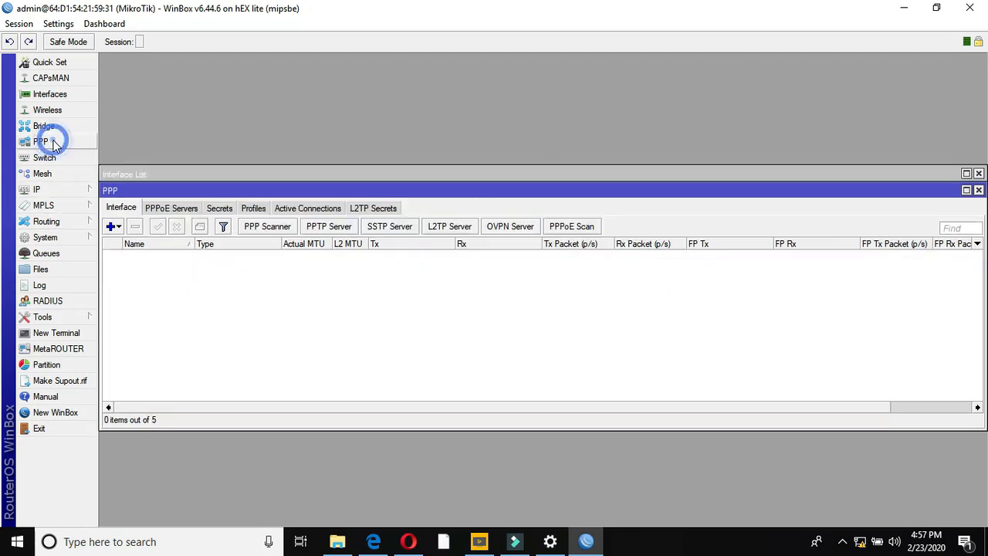
# - Add a PPPoE Server Binding interface, pppoe-in1
pyautogui.click(113, 227)
pyautogui.click(148, 403)
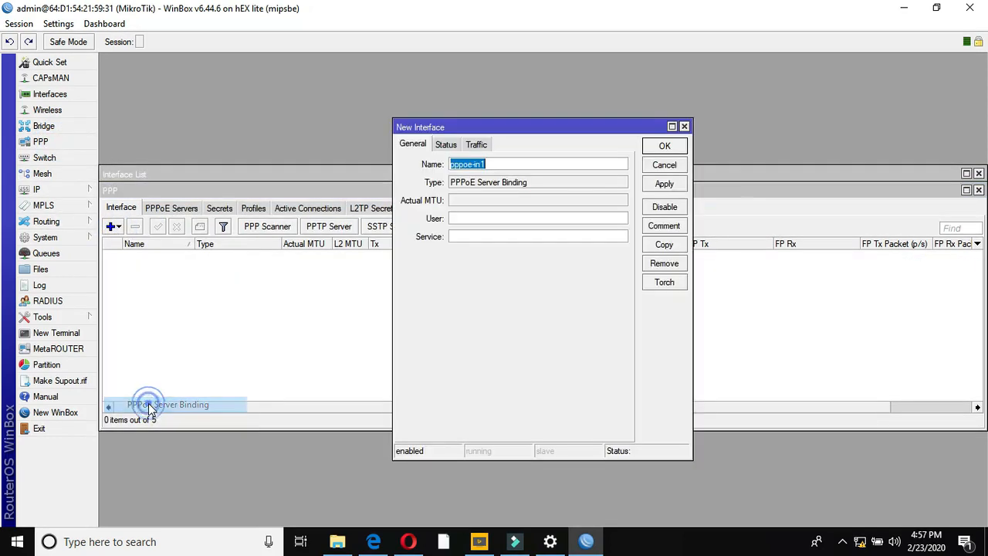
pyautogui.click(670, 185)
pyautogui.click(668, 146)
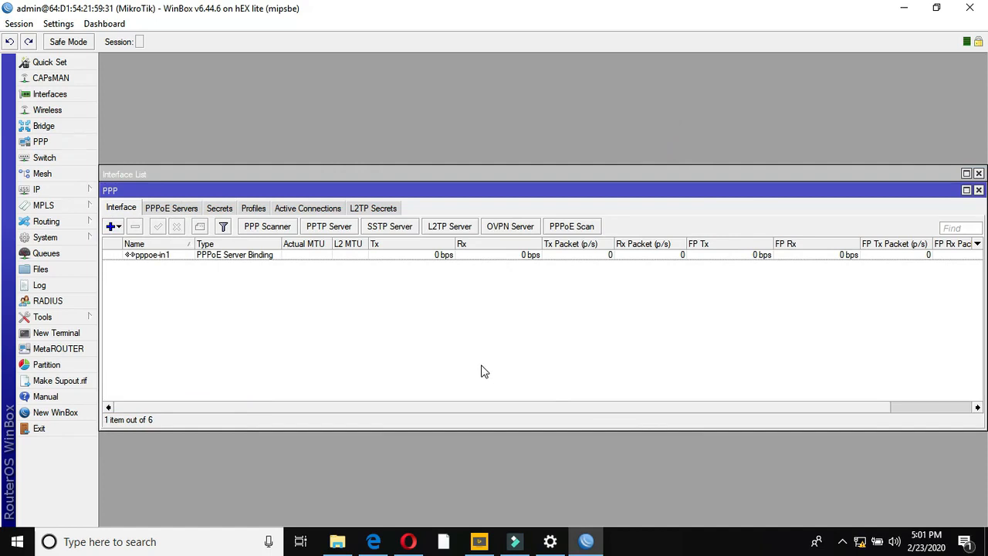
pyautogui.click(185, 259)
# - Add PPPoE service service1 on ether2-LAN with One Session Per Host
pyautogui.click(174, 209)
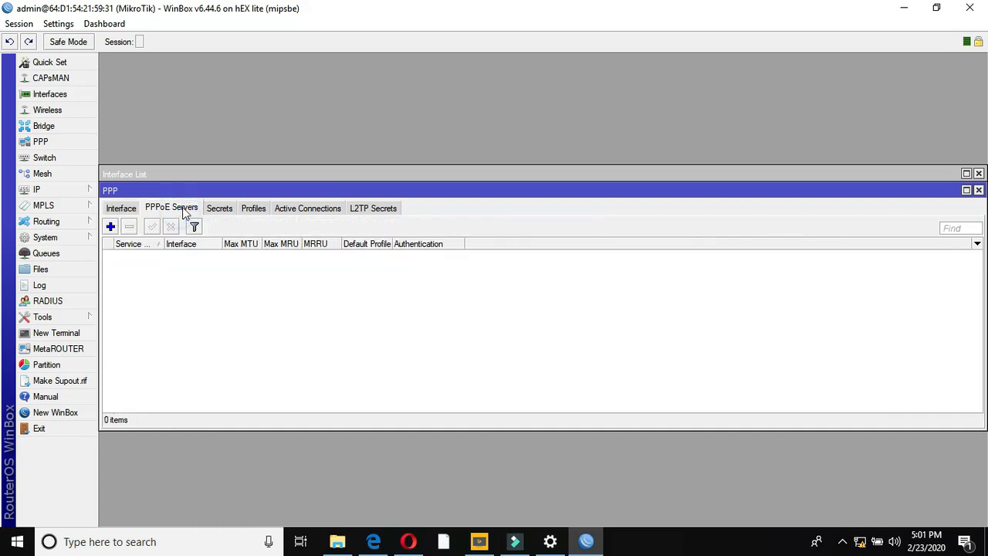
pyautogui.click(110, 227)
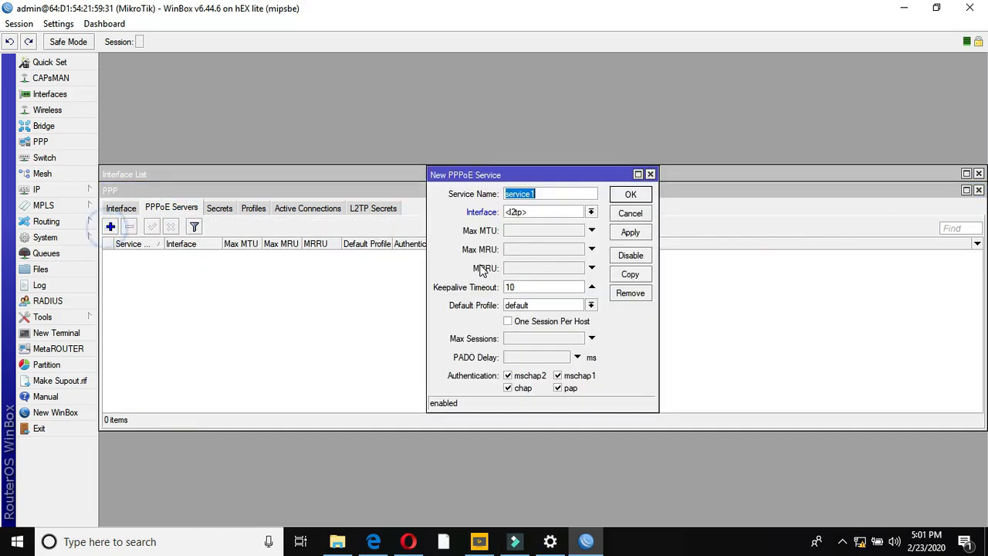
pyautogui.click(590, 211)
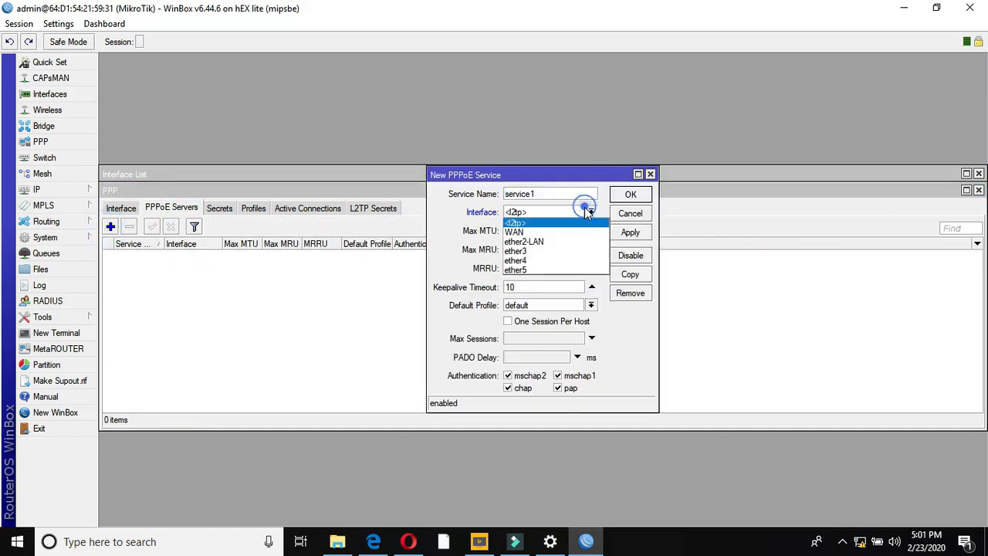
pyautogui.click(533, 242)
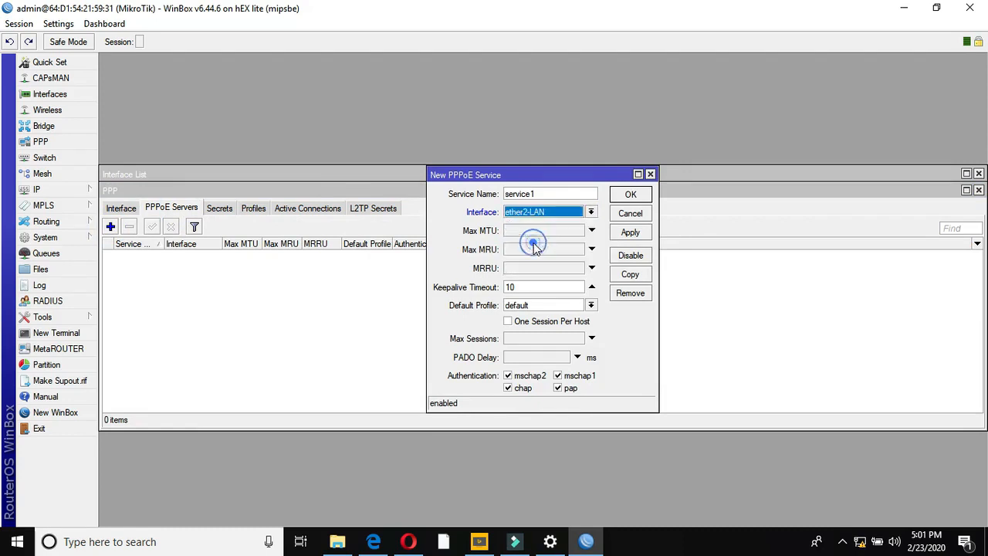
pyautogui.click(507, 321)
pyautogui.click(630, 232)
pyautogui.click(629, 196)
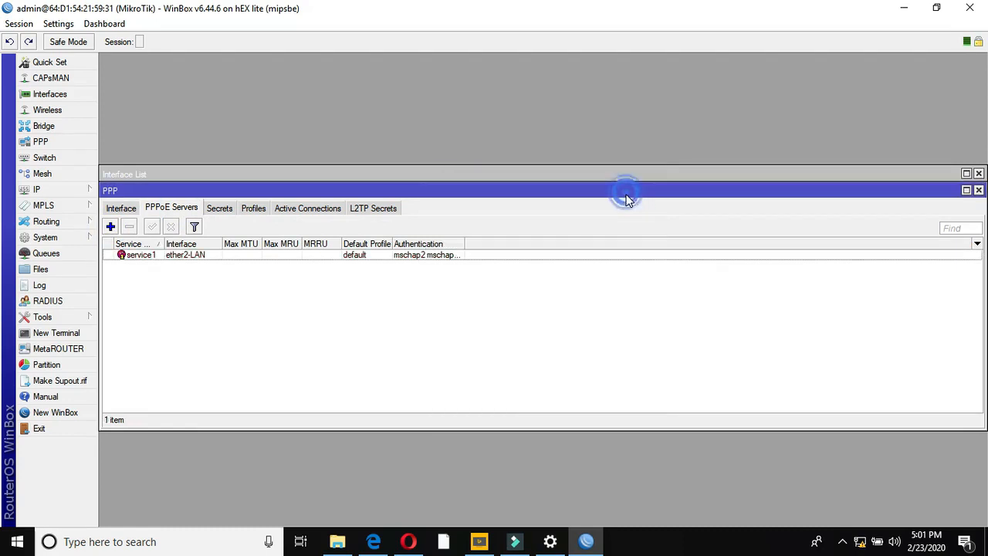
# - Create PPP profile 10Mb with local address 192.168.12.1 and remote pool PPPoO Server
pyautogui.click(253, 208)
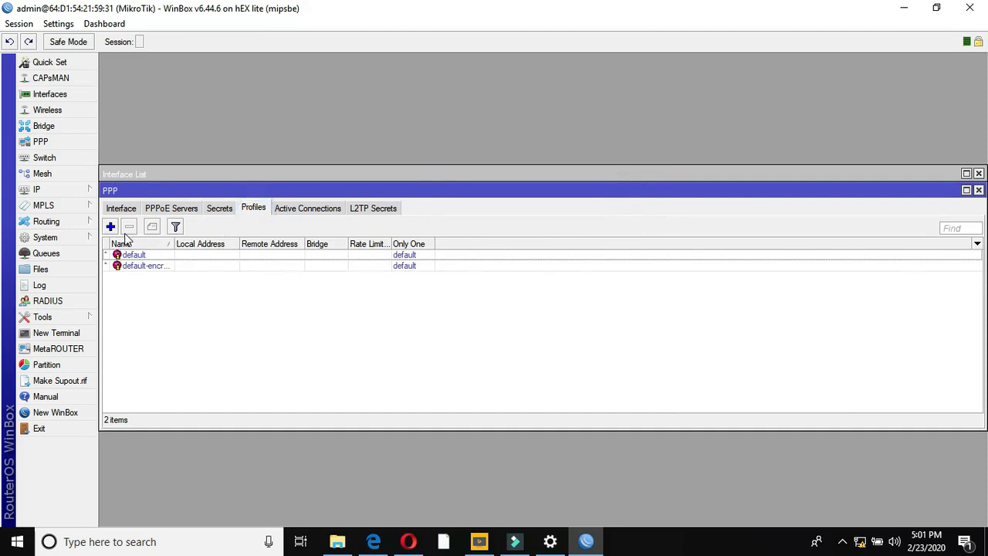
pyautogui.click(110, 227)
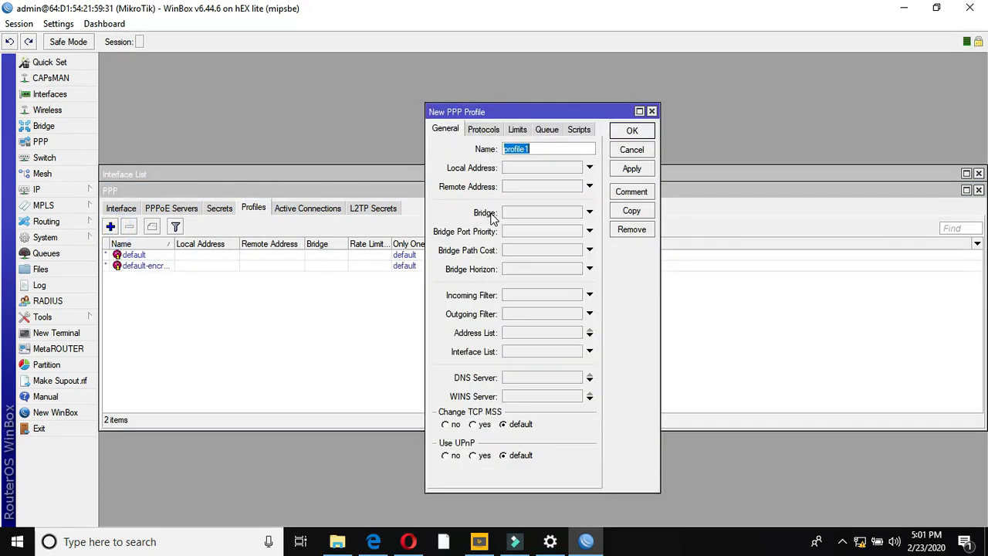
pyautogui.write('10Mb')
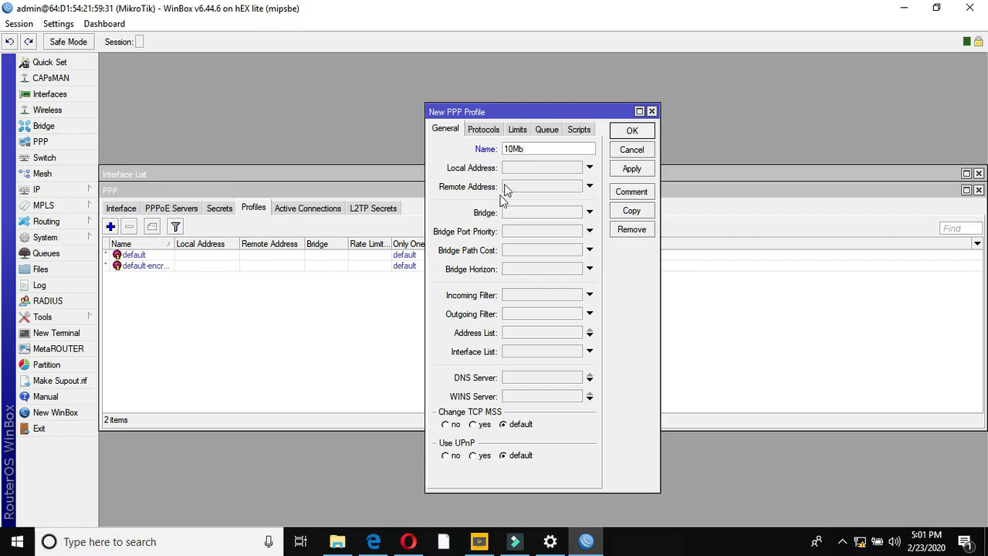
pyautogui.click(514, 169)
pyautogui.write('192.168.12.1')
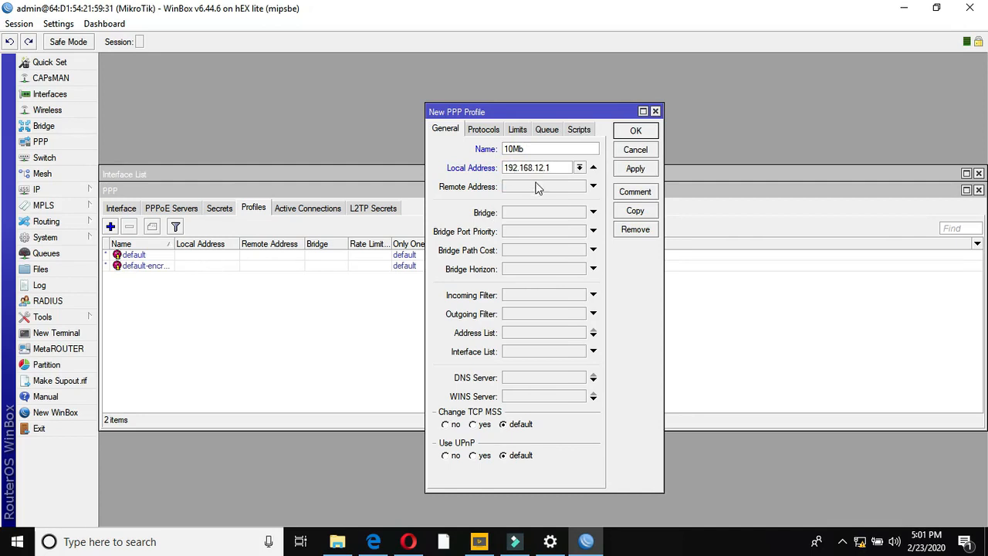
pyautogui.click(537, 188)
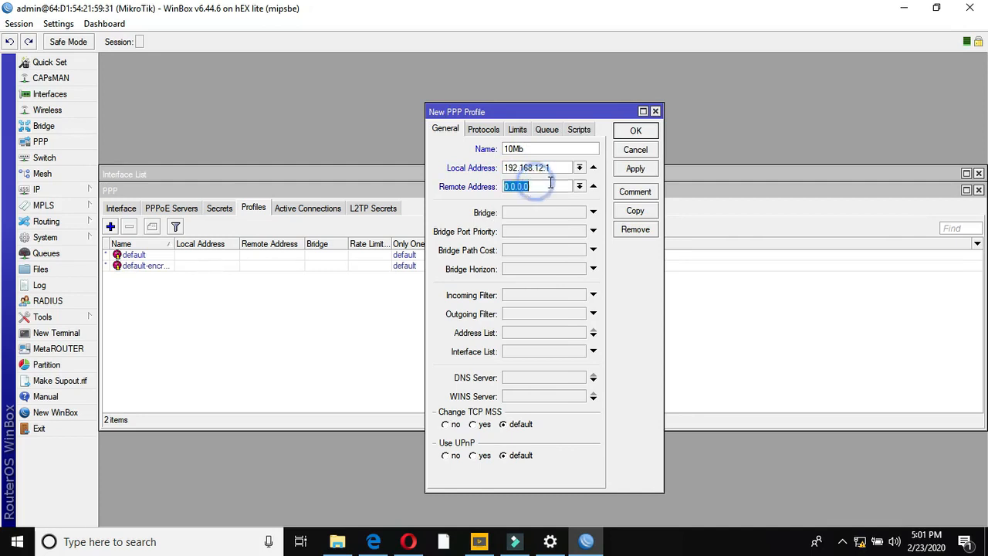
pyautogui.click(579, 186)
pyautogui.click(559, 198)
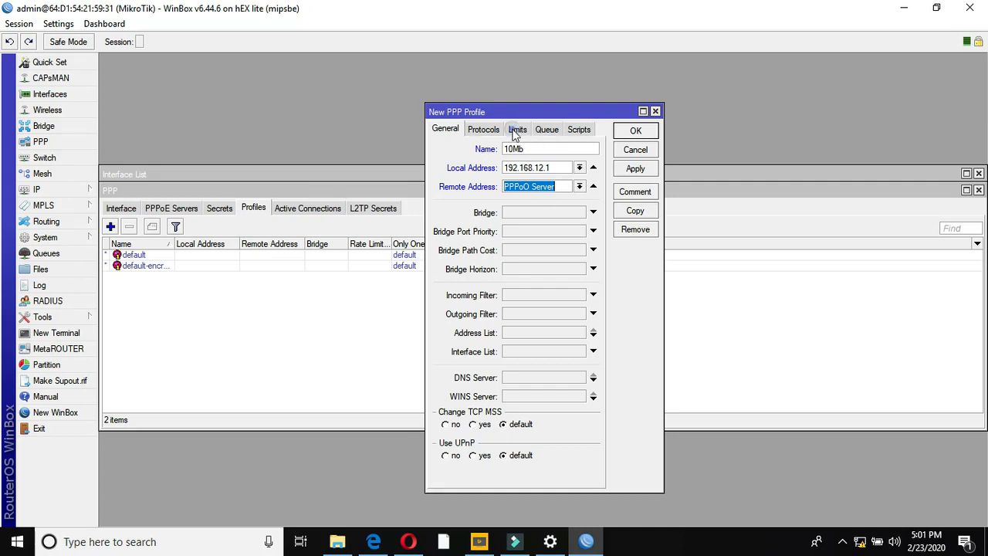
# - Give the 10Mb profile a 10m/10m rate limit and apply it
pyautogui.click(516, 131)
pyautogui.click(506, 195)
pyautogui.write('10M')
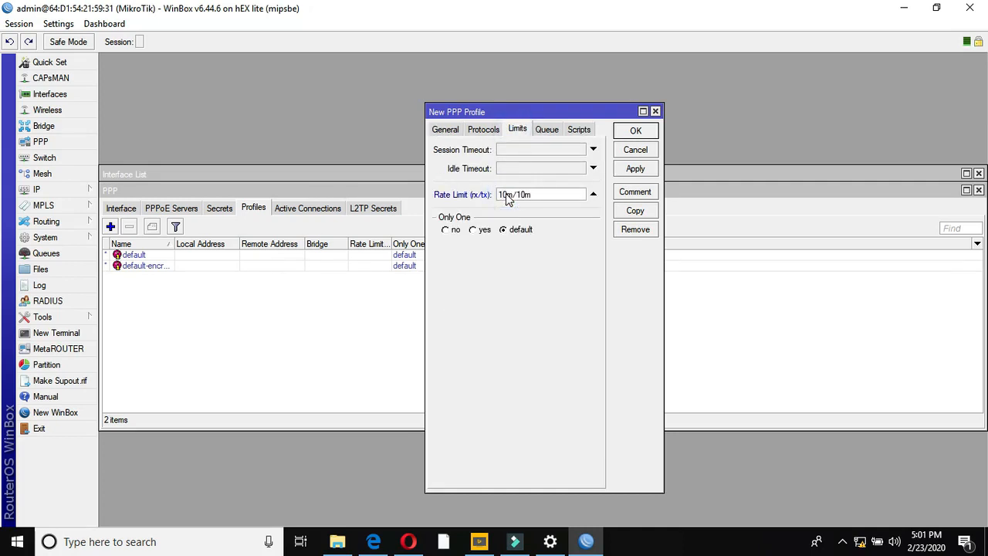
pyautogui.click(635, 168)
# - Create PPP profile Reminder with local address 192.168.13.1 and remote pool Reminder User
pyautogui.click(636, 131)
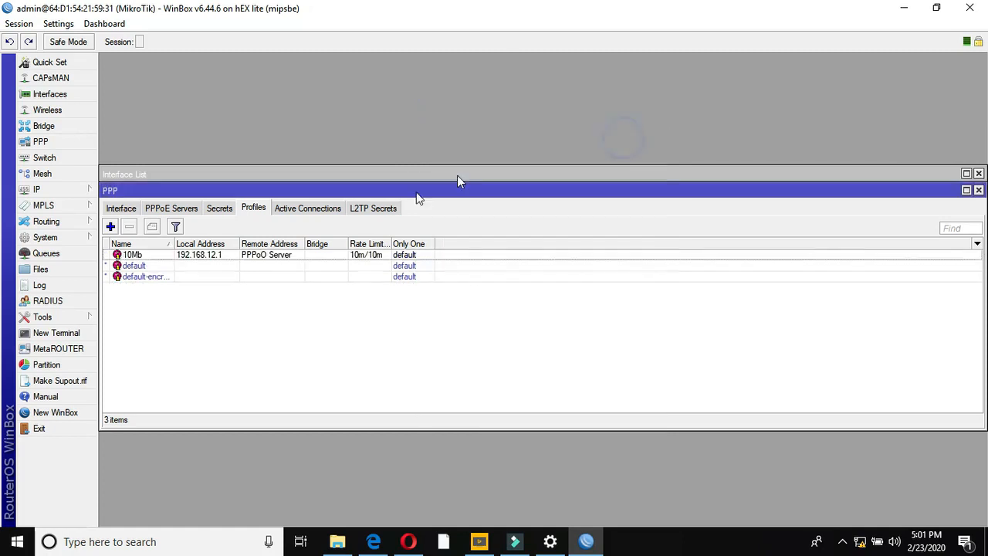
pyautogui.click(110, 226)
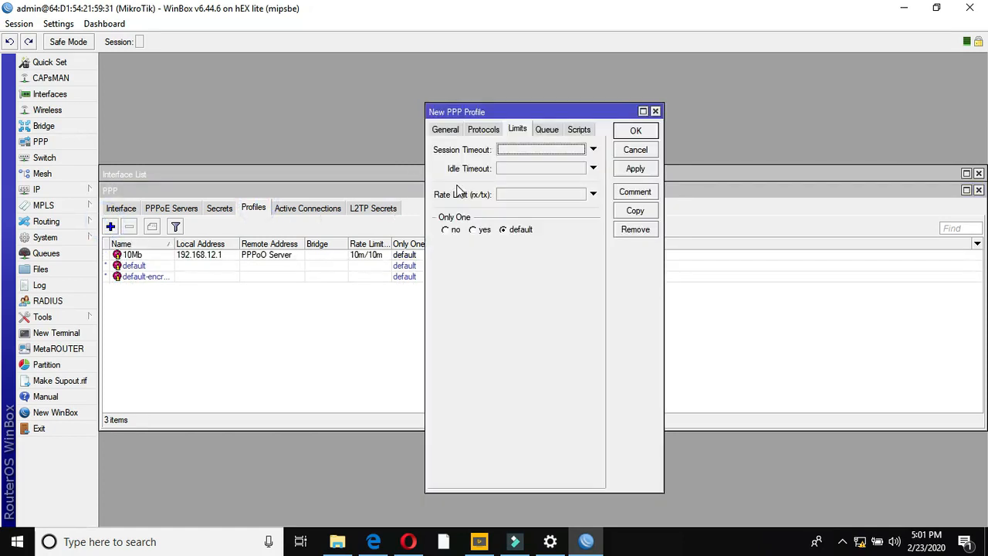
pyautogui.click(438, 129)
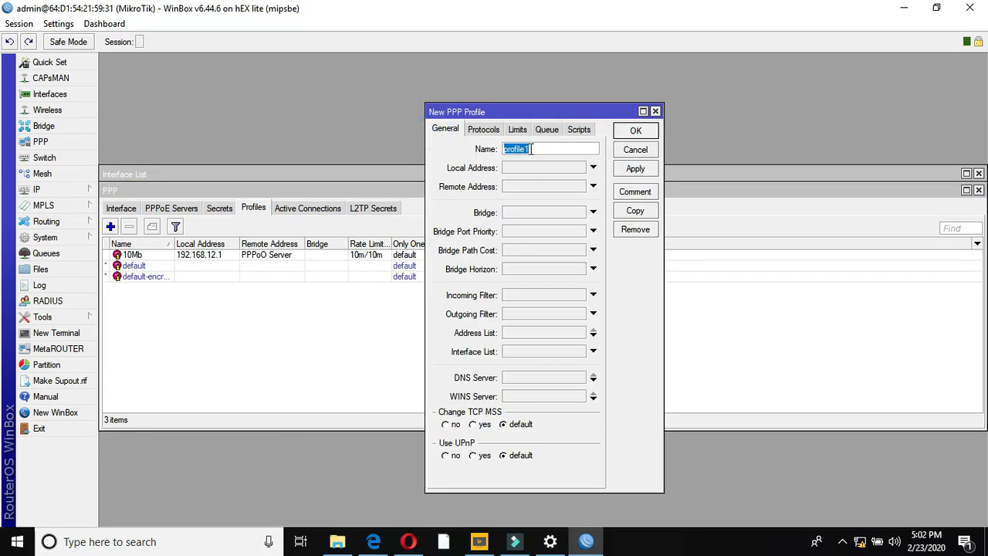
pyautogui.write('Reminder')
pyautogui.click(524, 170)
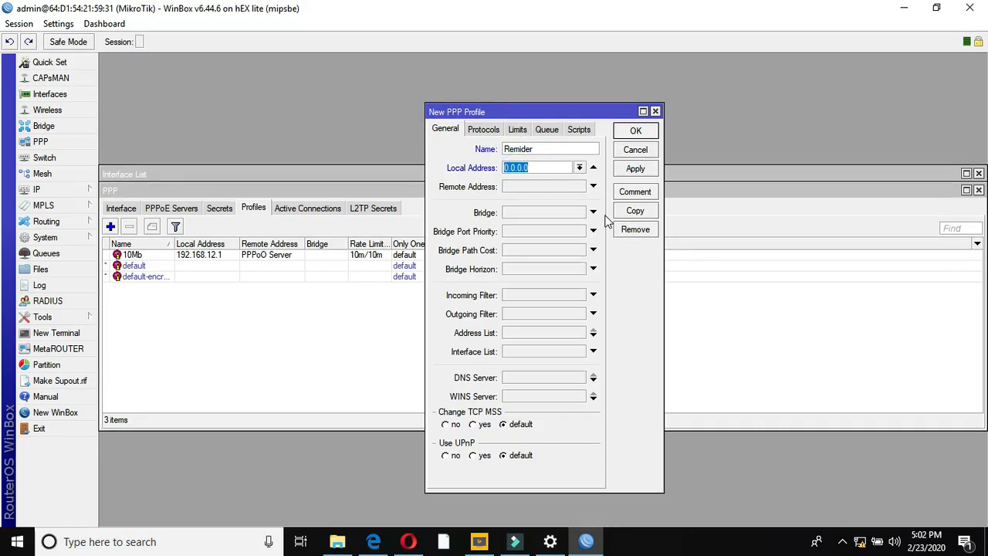
pyautogui.write('192.168.13.1')
pyautogui.click(571, 187)
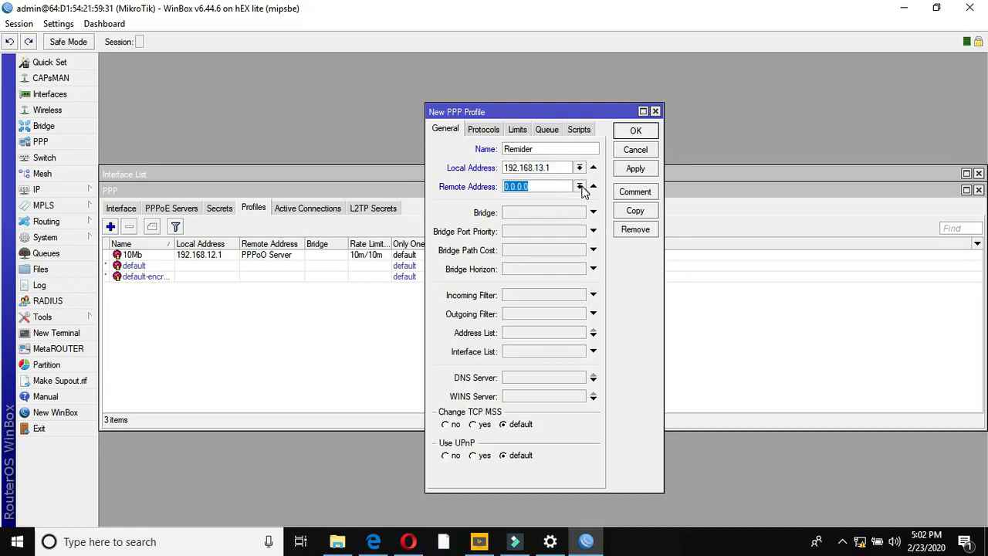
pyautogui.click(581, 187)
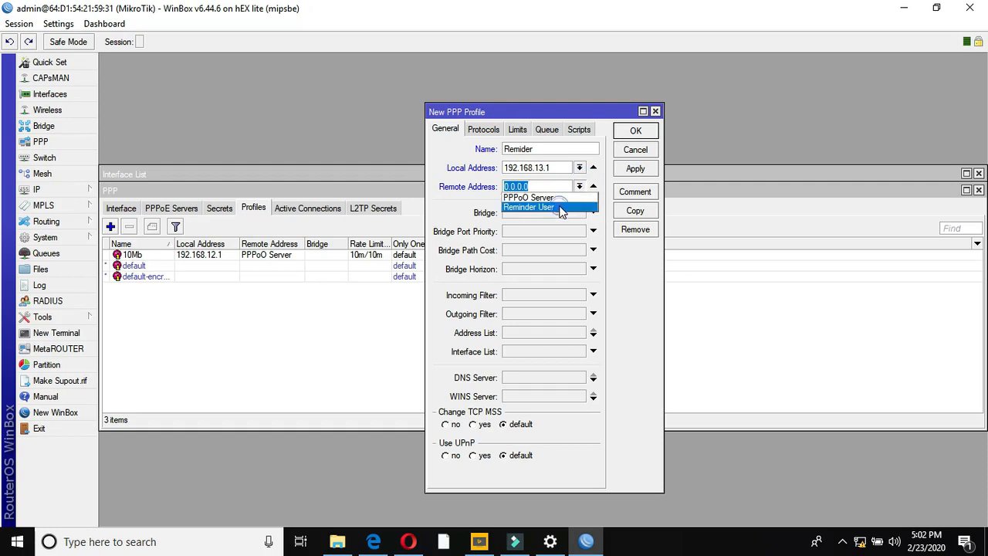
pyautogui.click(559, 207)
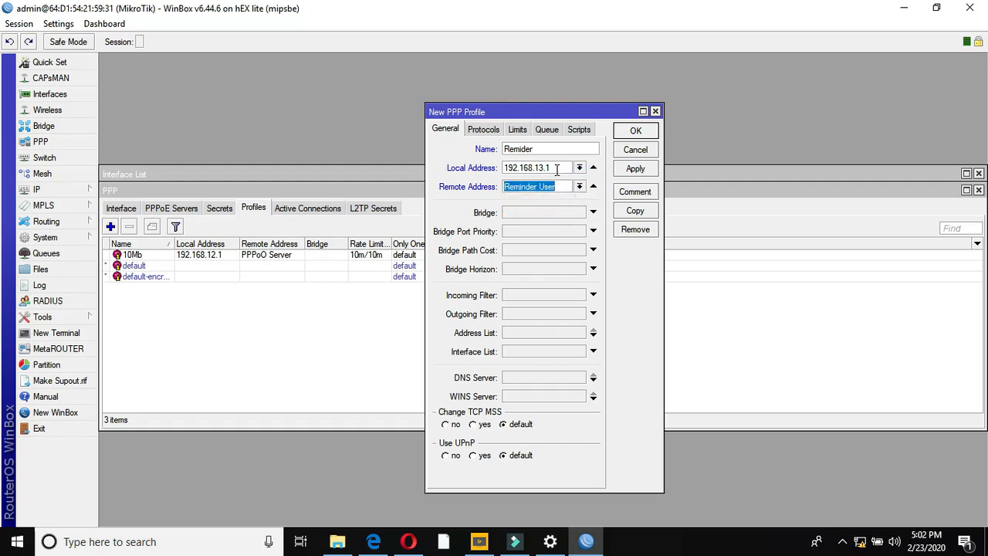
pyautogui.moveTo(557, 169); pyautogui.dragTo(500, 167)
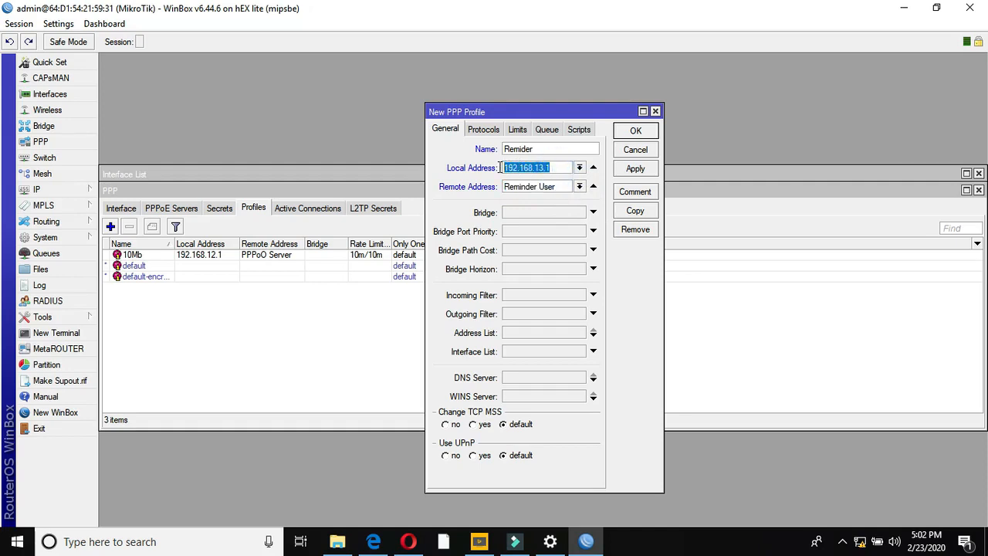
# - Check the Reminder User pool's address range in the IP pools list
pyautogui.click(54, 191)
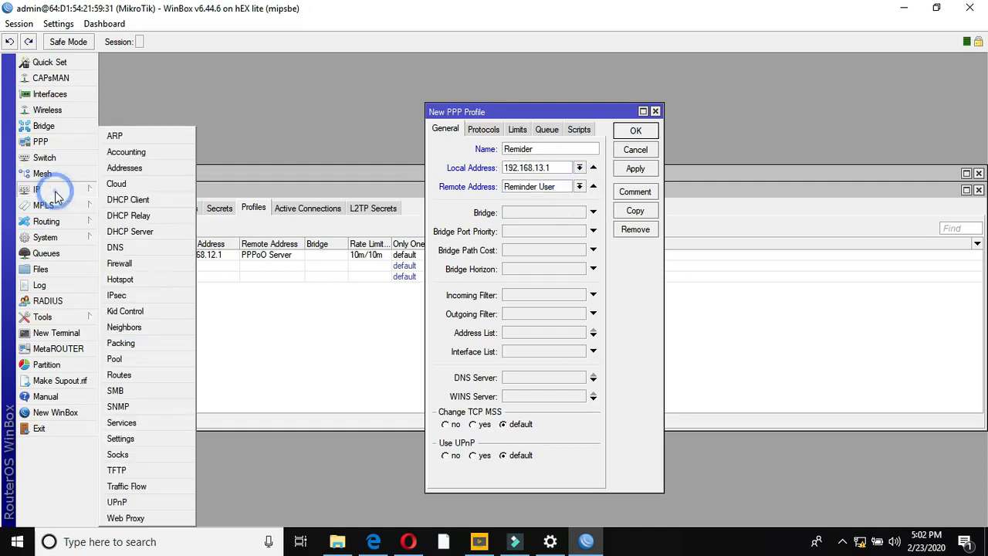
pyautogui.click(122, 359)
pyautogui.click(505, 252)
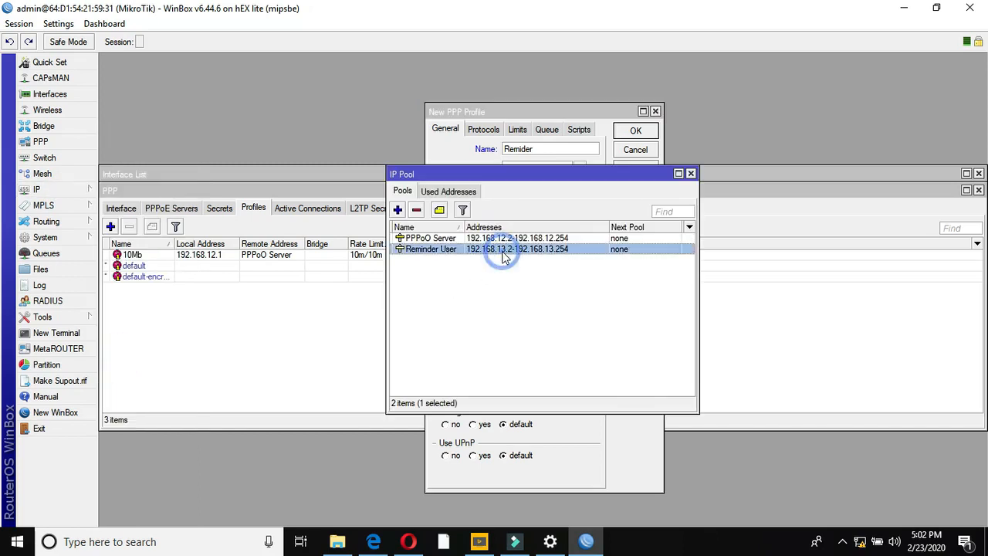
pyautogui.click(690, 173)
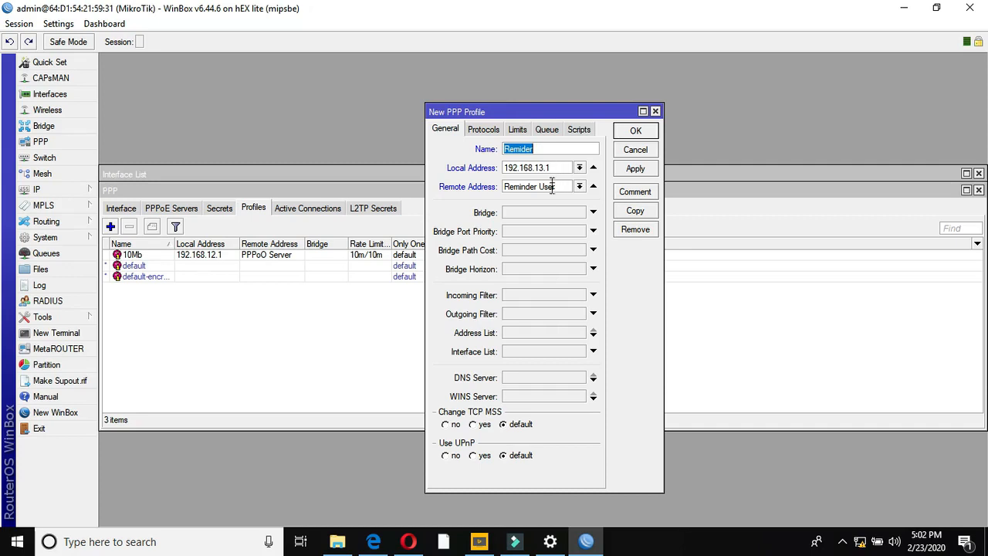
# - Set the Reminder profile's rate limit to 10m/10m and save it
pyautogui.click(632, 170)
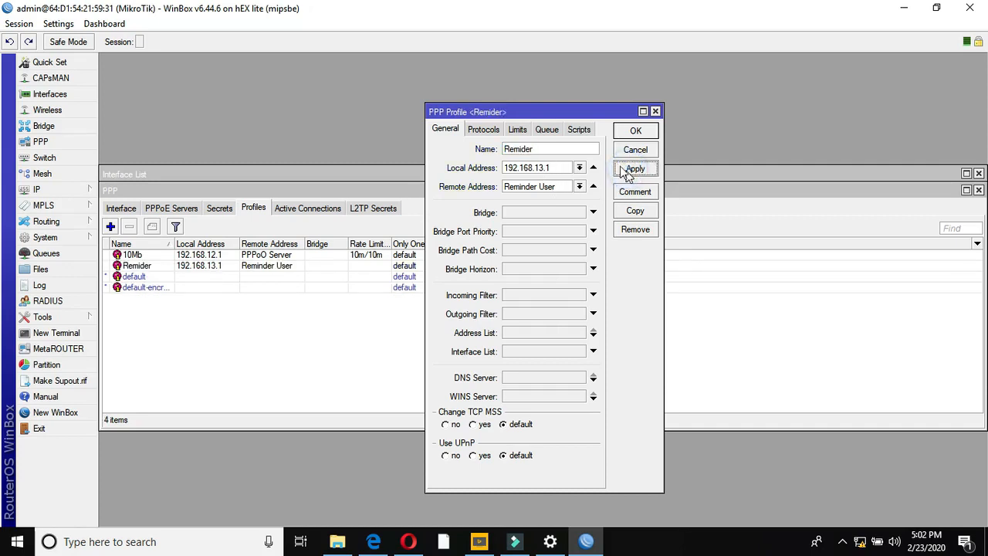
pyautogui.click(516, 131)
pyautogui.write('1')
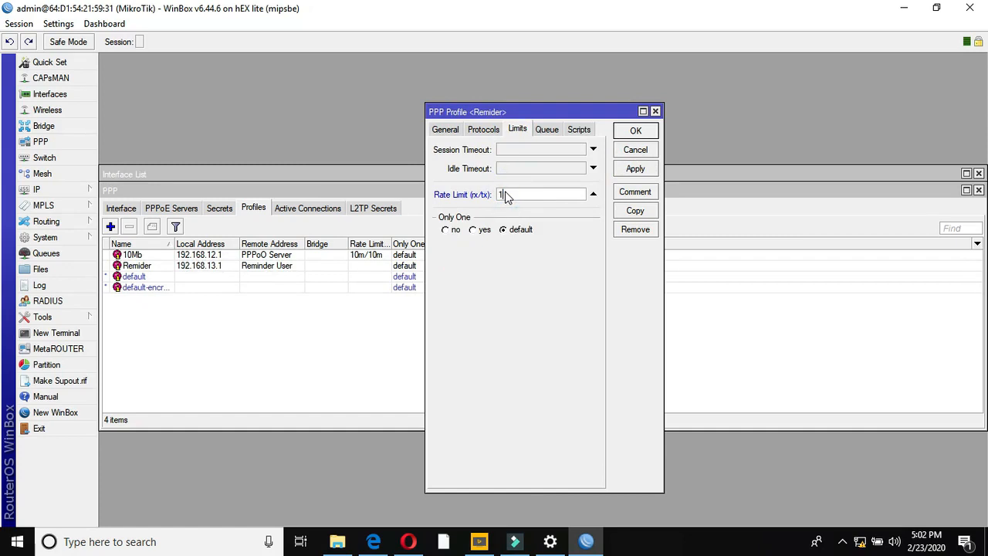
pyautogui.write('0m/10m')
pyautogui.click(635, 169)
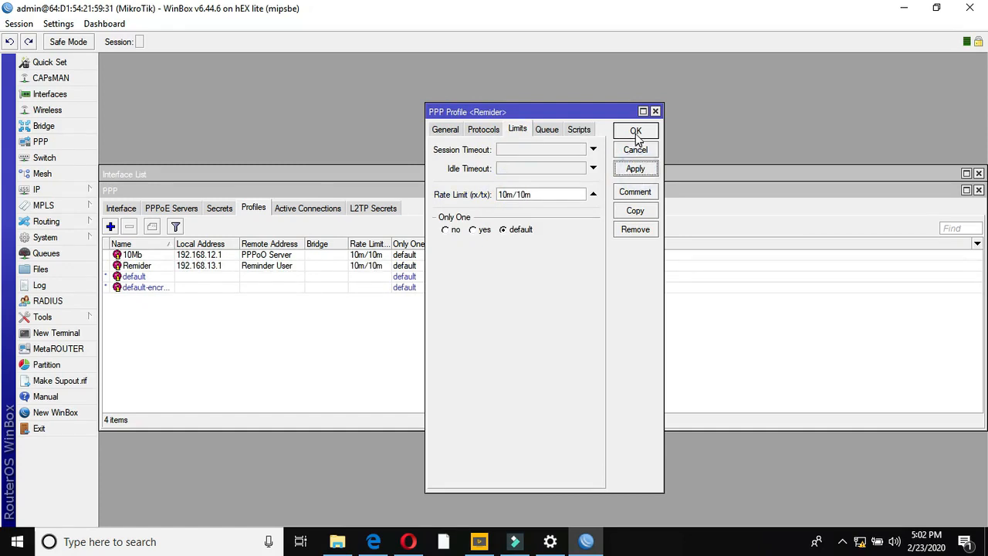
pyautogui.click(635, 131)
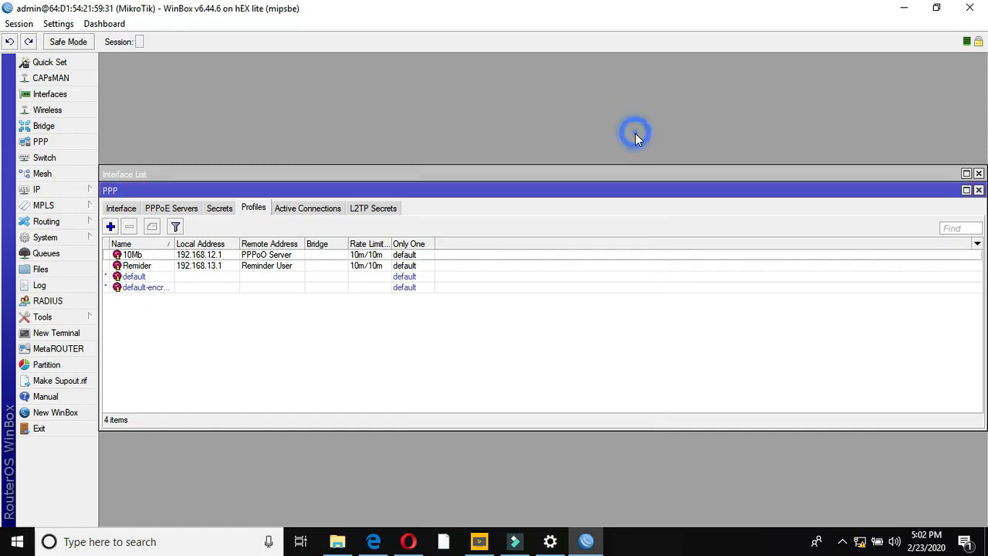
# - Add a PPP secret with a username and password, and show passwords in plain text
pyautogui.click(220, 208)
pyautogui.click(112, 226)
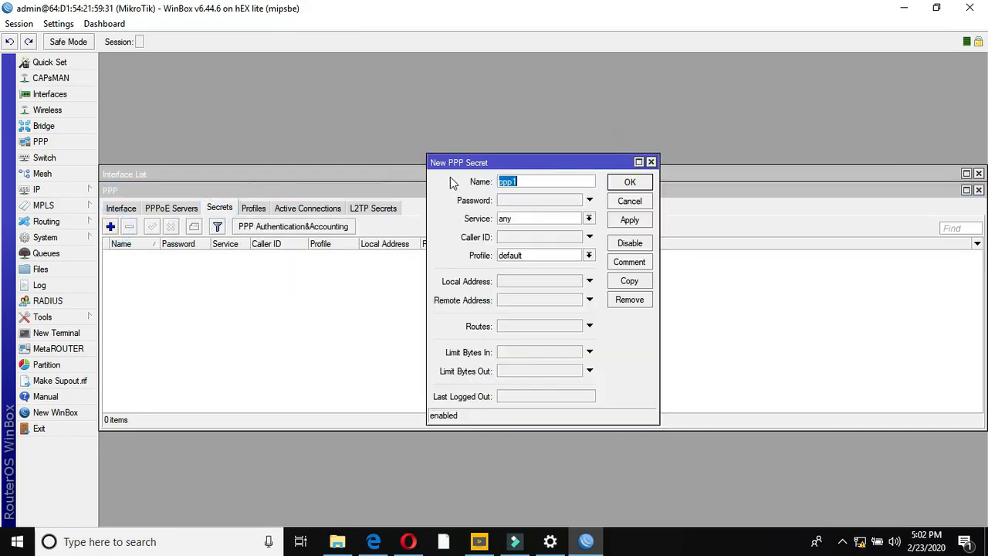
pyautogui.moveTo(534, 184); pyautogui.dragTo(379, 205)
pyautogui.write('aa')
pyautogui.press('Tab')
pyautogui.write('aa')
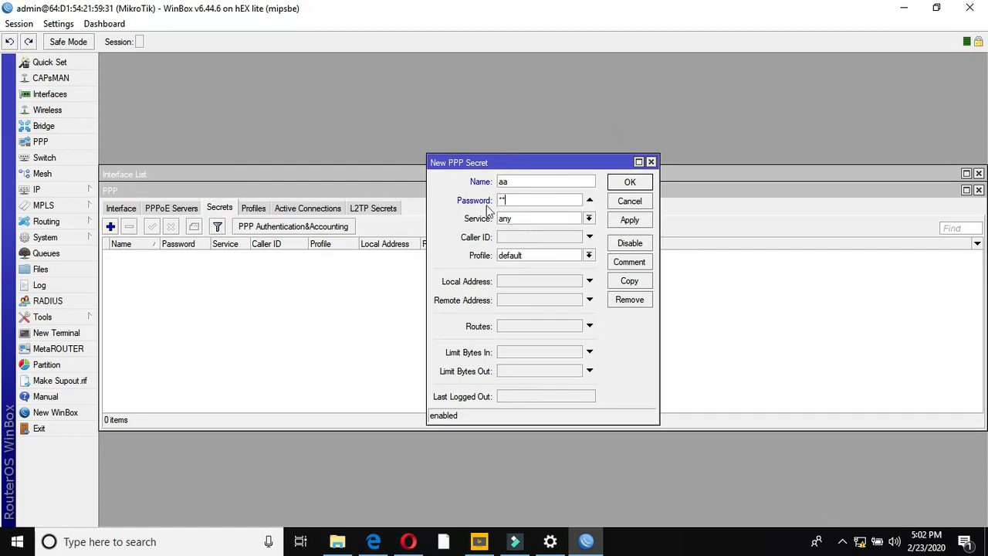
pyautogui.click(58, 24)
pyautogui.click(77, 55)
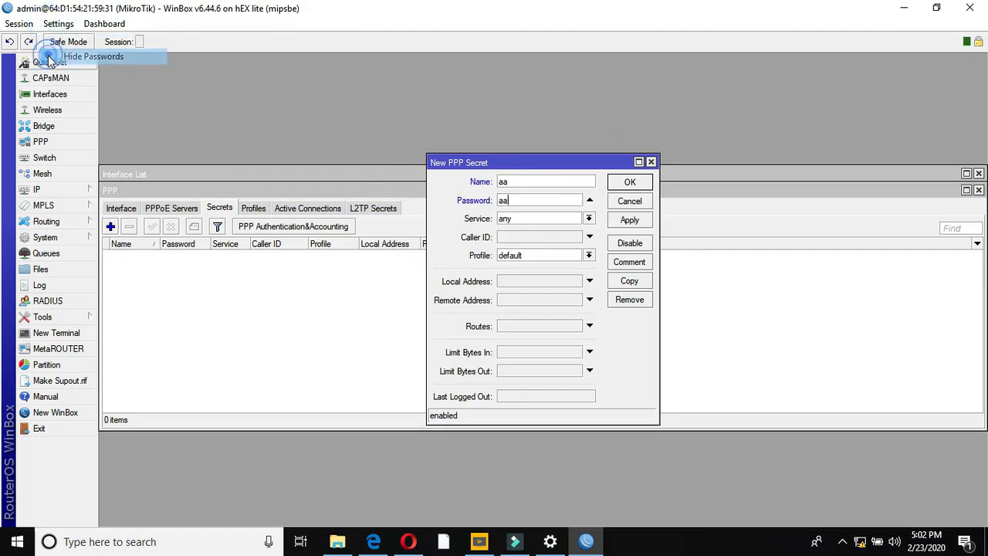
# - Set the first secret to service pppoe with the 10Mb profile and save it
pyautogui.click(588, 218)
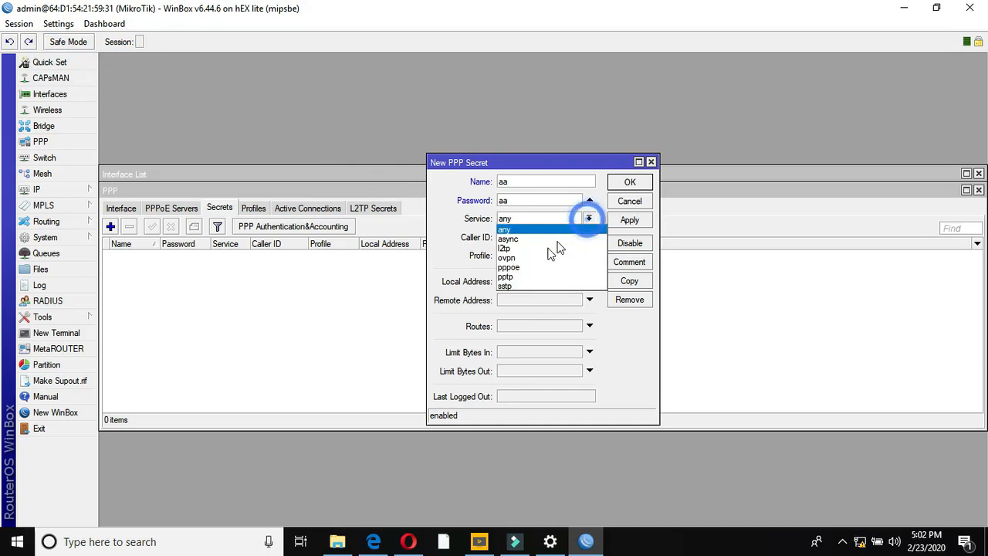
pyautogui.click(523, 270)
pyautogui.click(574, 258)
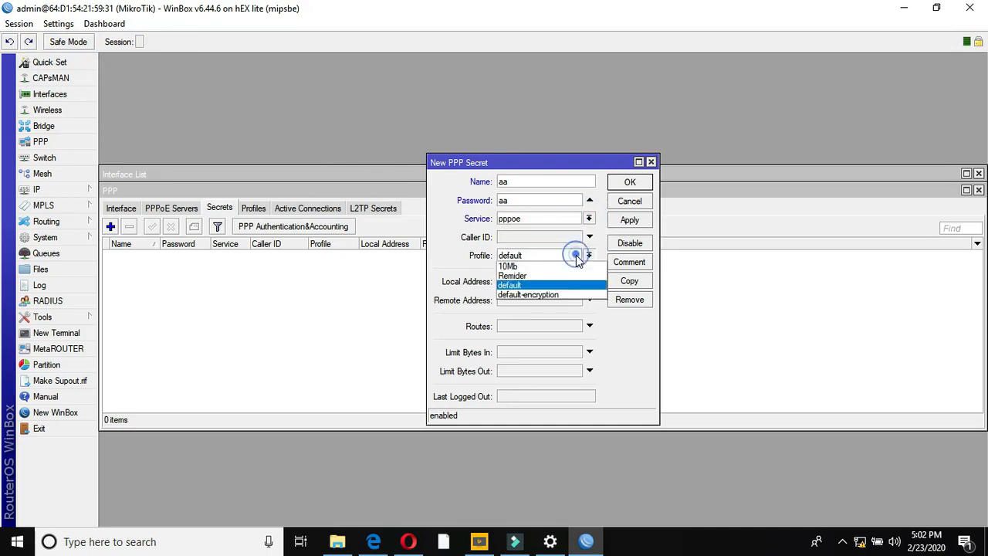
pyautogui.click(527, 268)
pyautogui.click(630, 220)
pyautogui.click(630, 182)
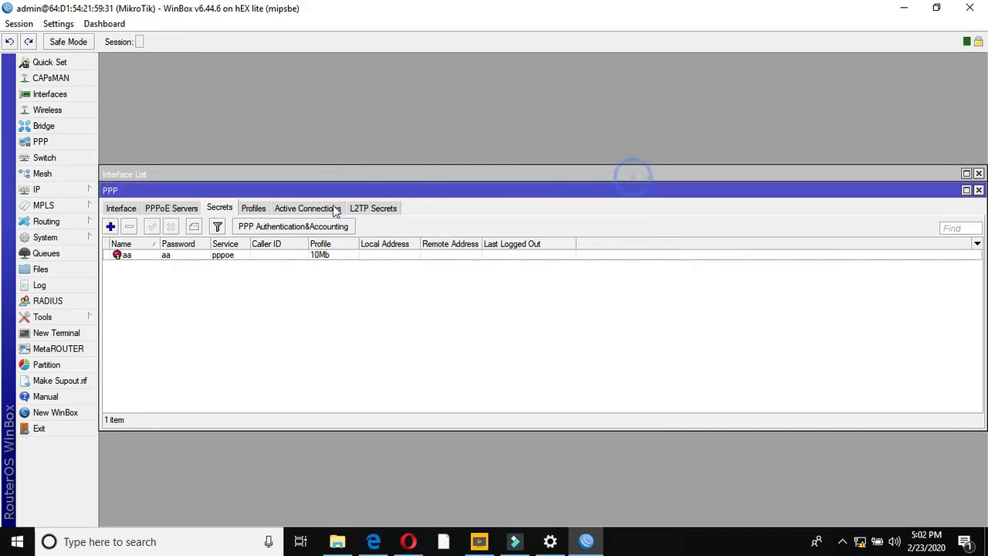
# - Add a second pppoe secret with its own username, password and the Reminder profile
pyautogui.click(110, 226)
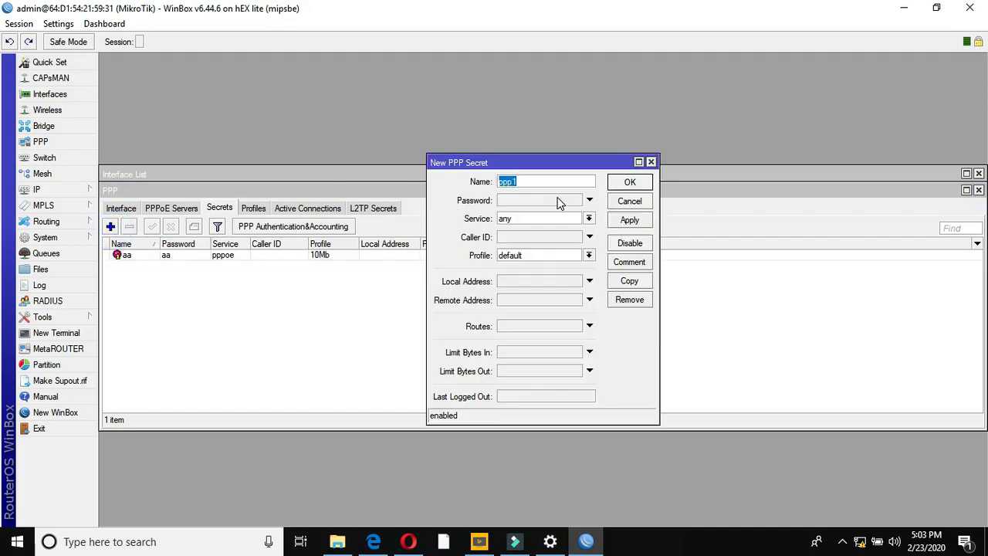
pyautogui.write('bb')
pyautogui.press('BackSpace')
pyautogui.click(546, 202)
pyautogui.write('bb')
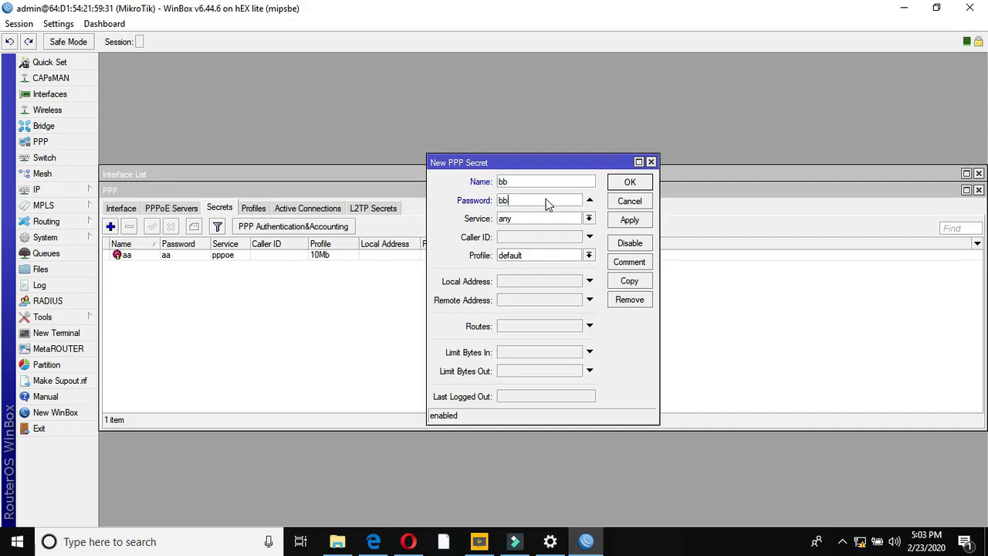
pyautogui.click(589, 218)
pyautogui.click(525, 267)
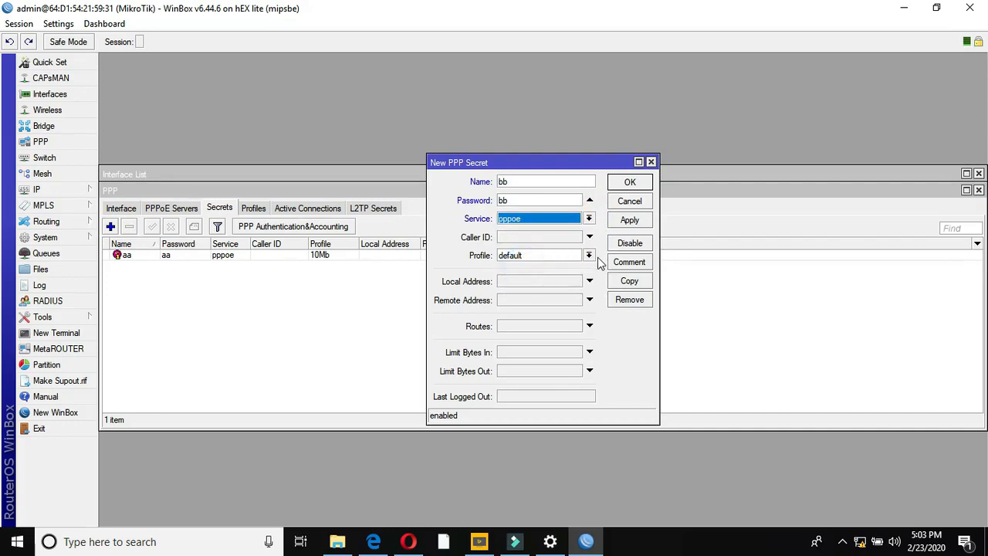
pyautogui.click(590, 256)
pyautogui.click(542, 276)
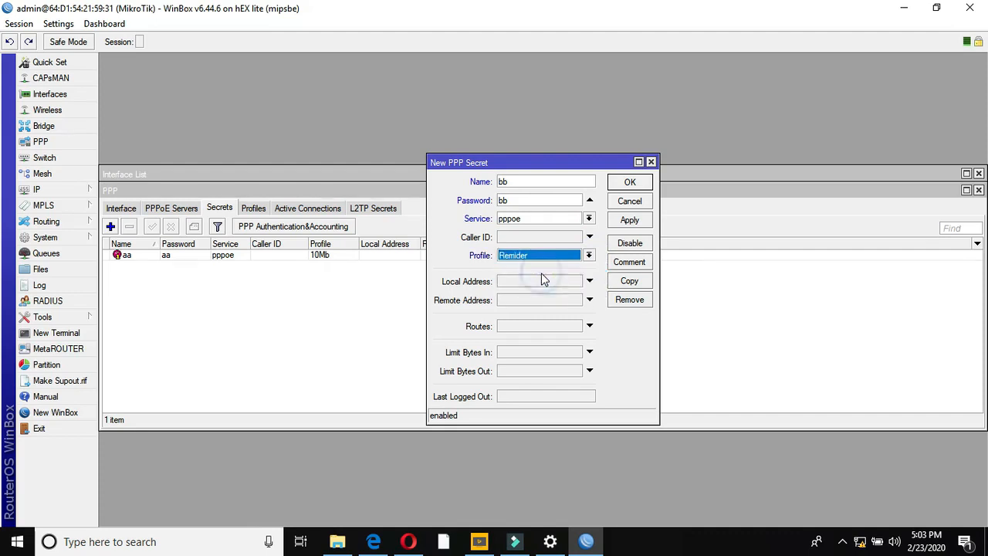
pyautogui.click(633, 222)
pyautogui.click(630, 183)
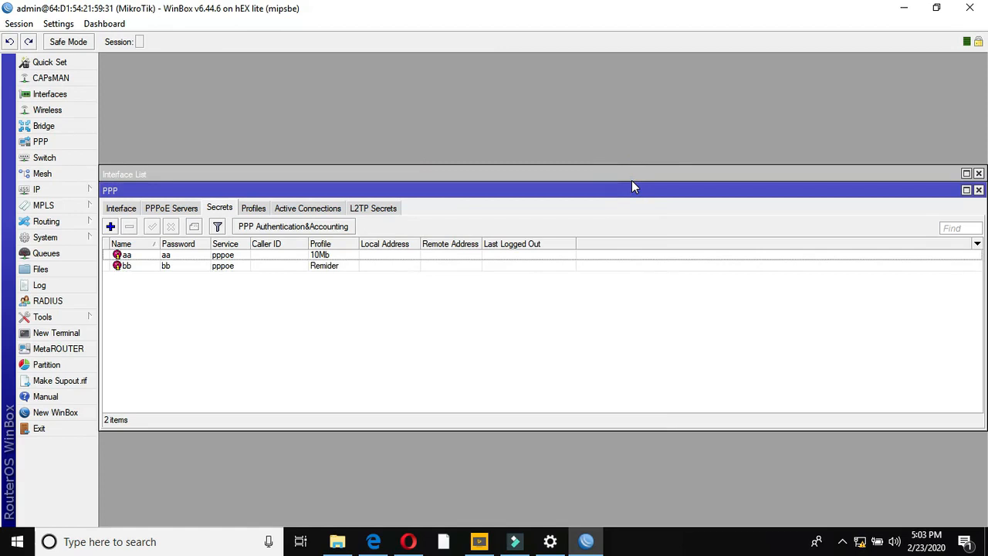
# - Close the PPP and Interface List windows and bring up the IP options
pyautogui.click(977, 190)
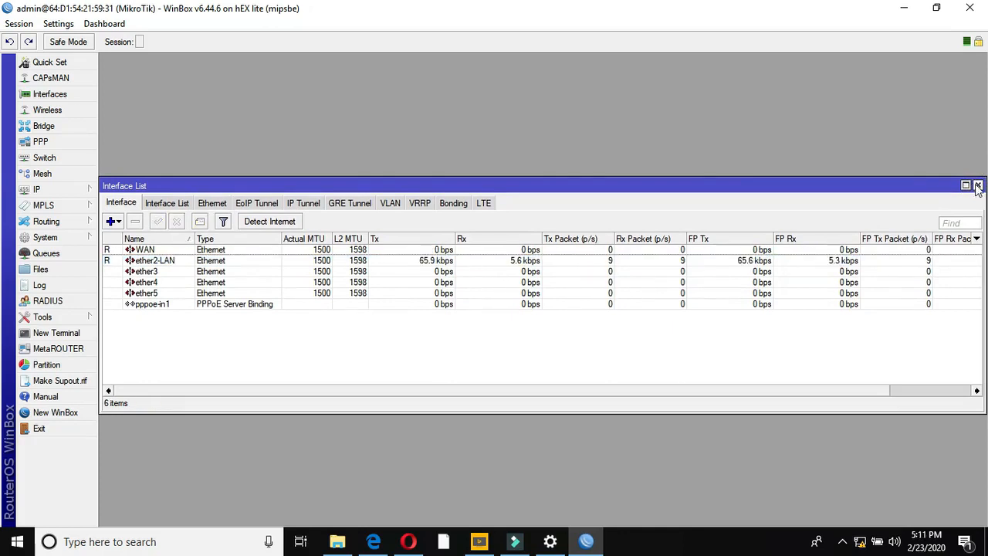
pyautogui.click(977, 185)
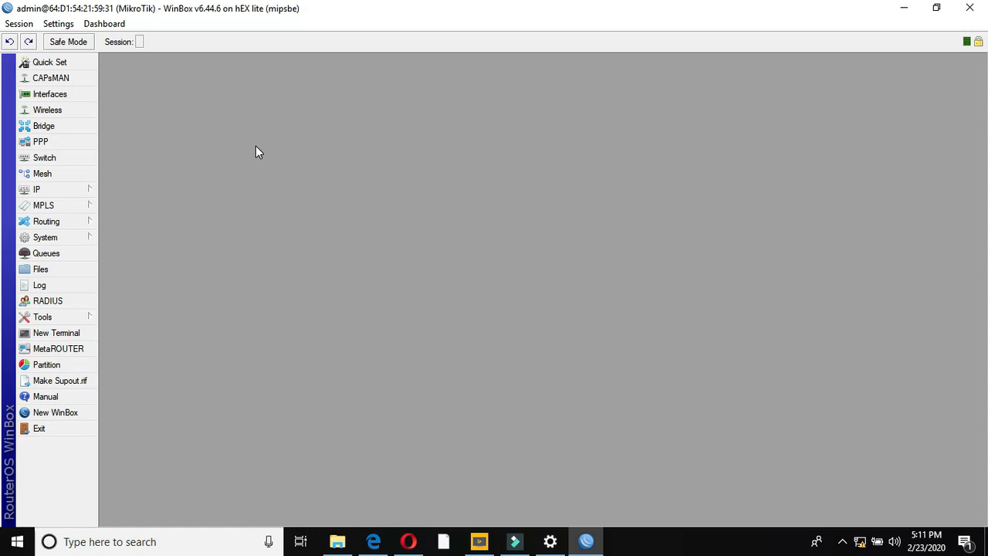
pyautogui.click(77, 191)
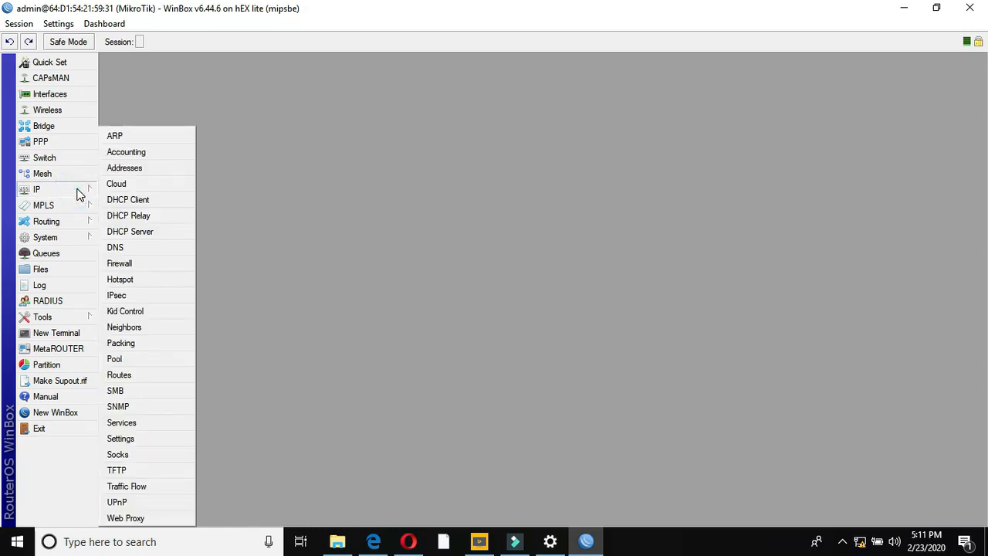
# - Enable the web proxy on source address 0.0.0.0, port 8080, and apply it
pyautogui.click(139, 517)
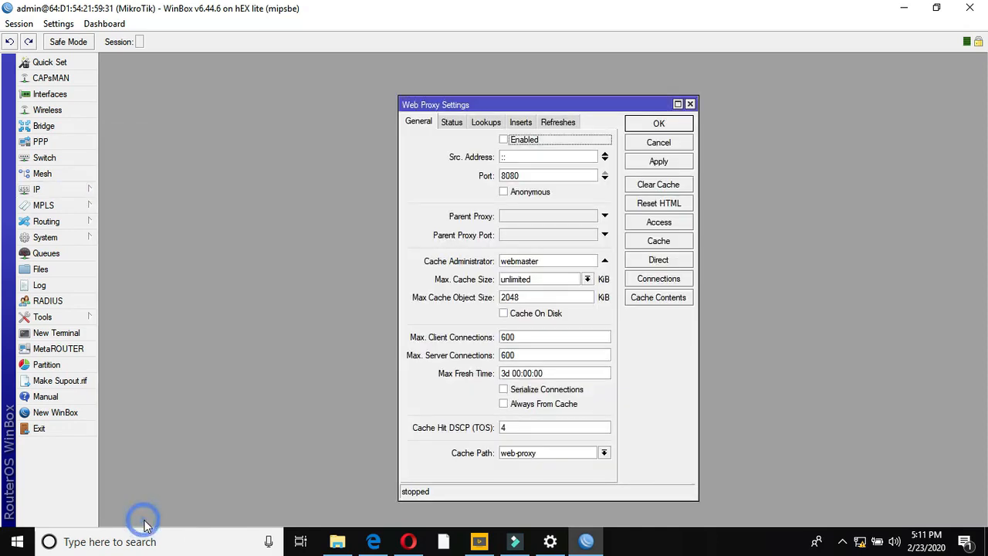
pyautogui.click(504, 141)
pyautogui.doubleClick(507, 157)
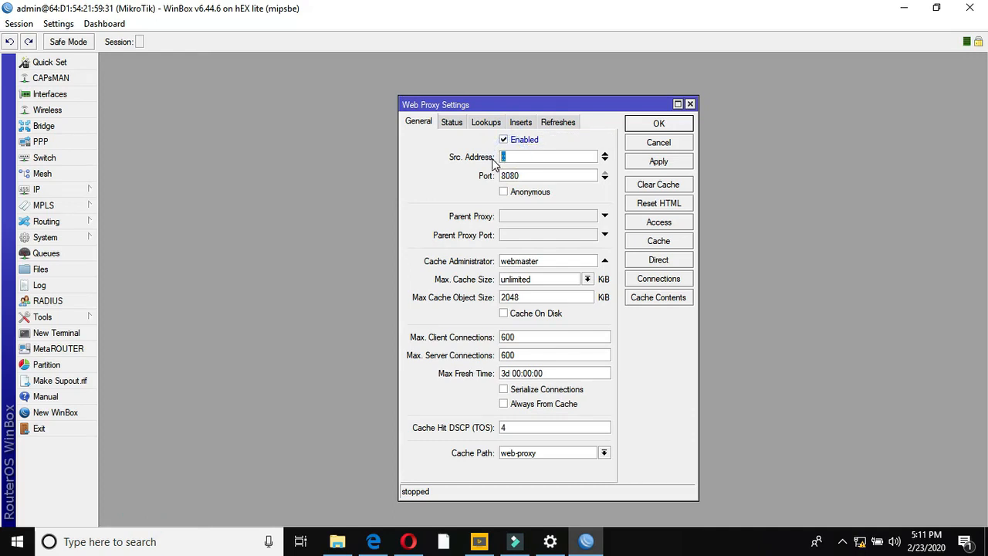
pyautogui.press('BackSpace')
pyautogui.write('0/')
pyautogui.write('0.0.0.0')
pyautogui.press('Tab')
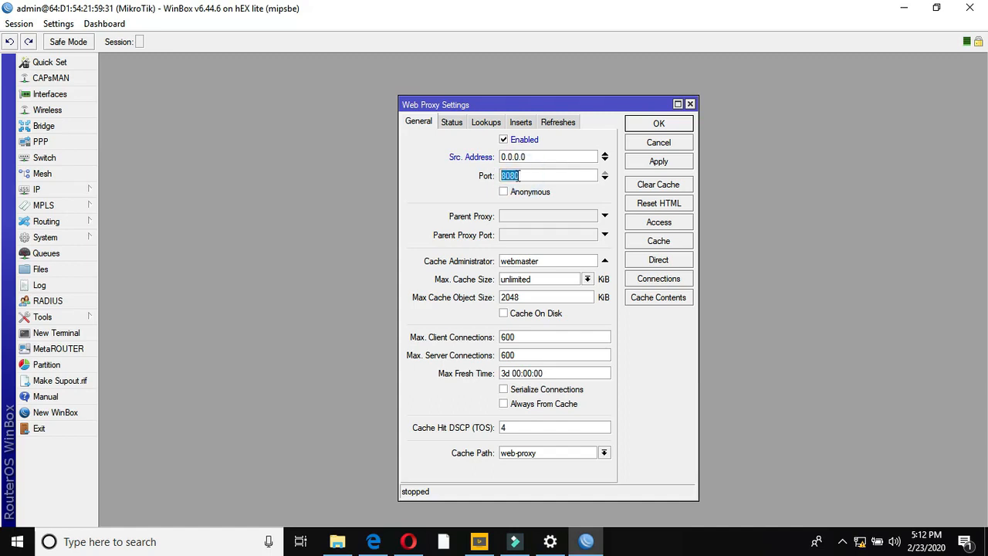
pyautogui.click(528, 176)
pyautogui.click(638, 165)
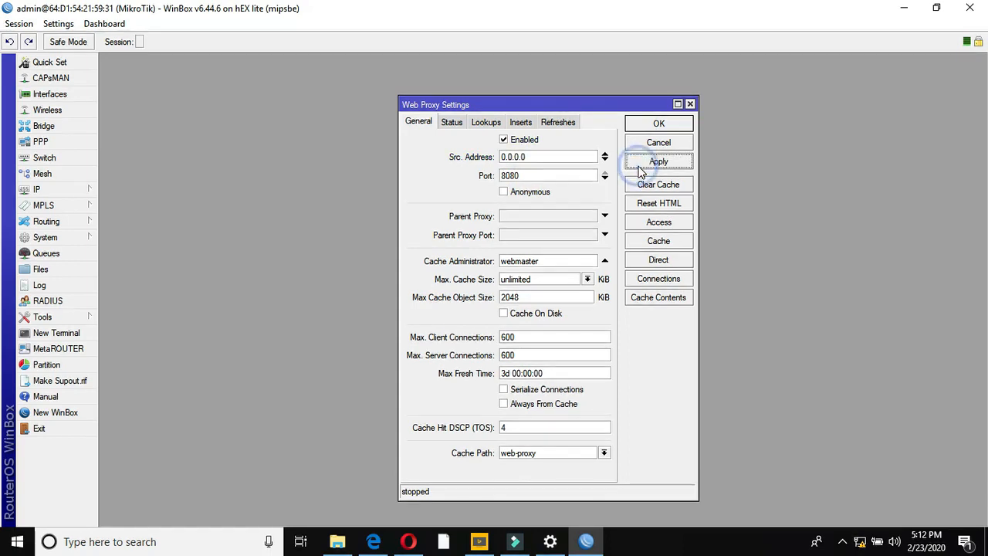
pyautogui.click(660, 223)
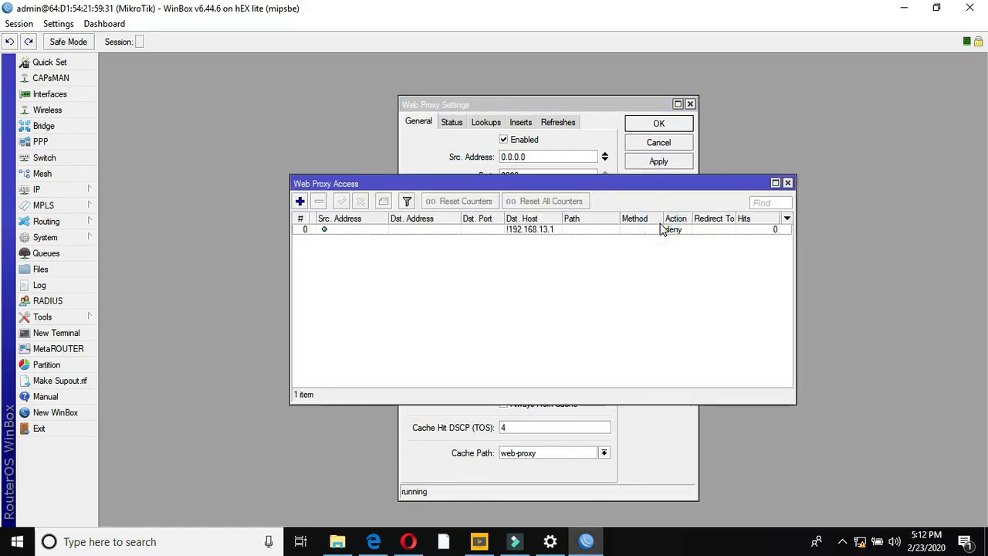
# - Replace the old proxy access rule with a deny rule for destination host 192.168.13.1, then re-apply
pyautogui.click(379, 228)
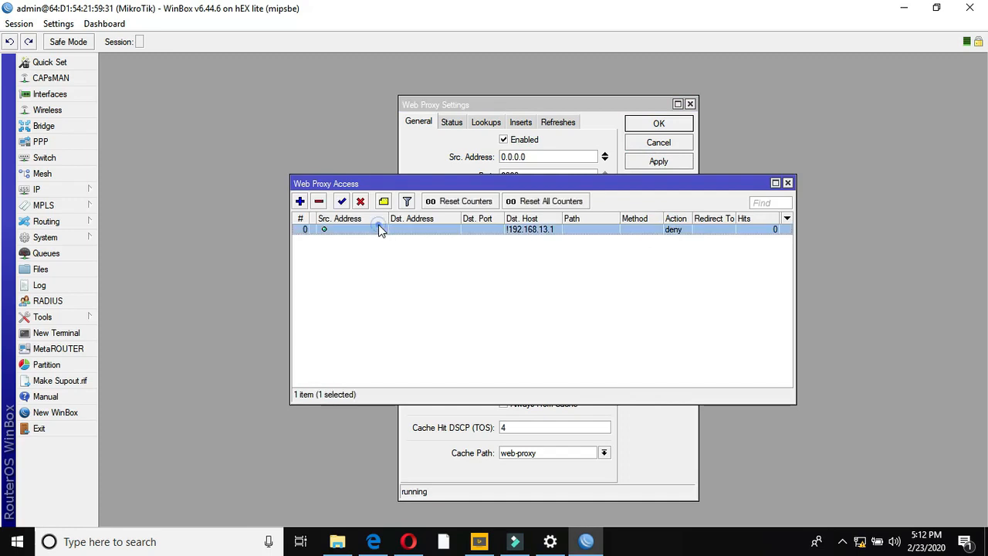
pyautogui.click(319, 201)
pyautogui.click(300, 201)
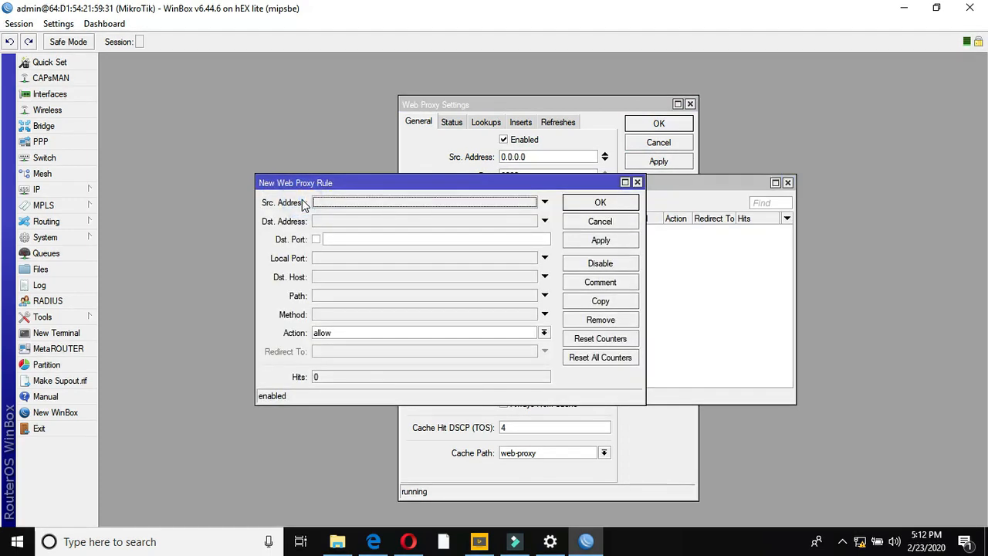
pyautogui.click(325, 279)
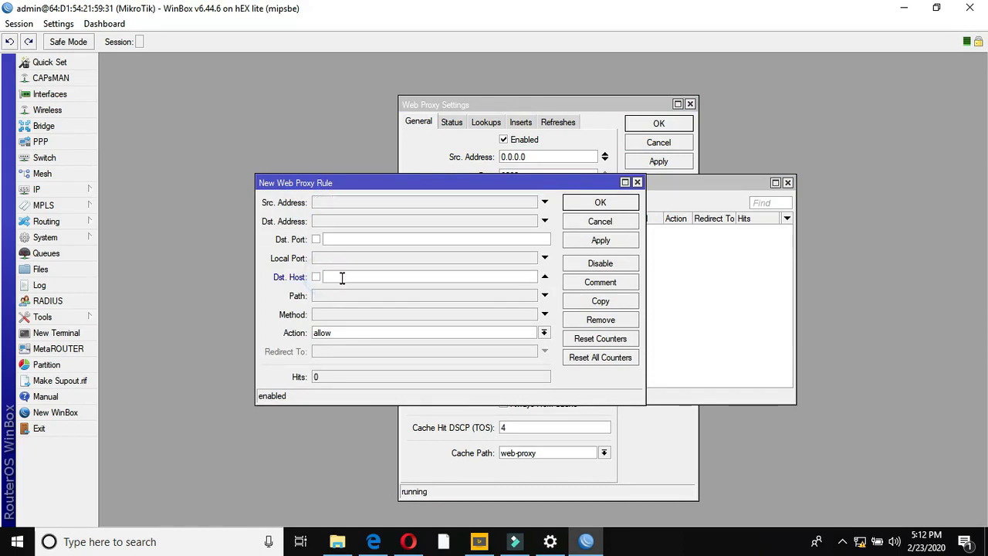
pyautogui.write('192.168.13.1')
pyautogui.click(543, 332)
pyautogui.click(440, 353)
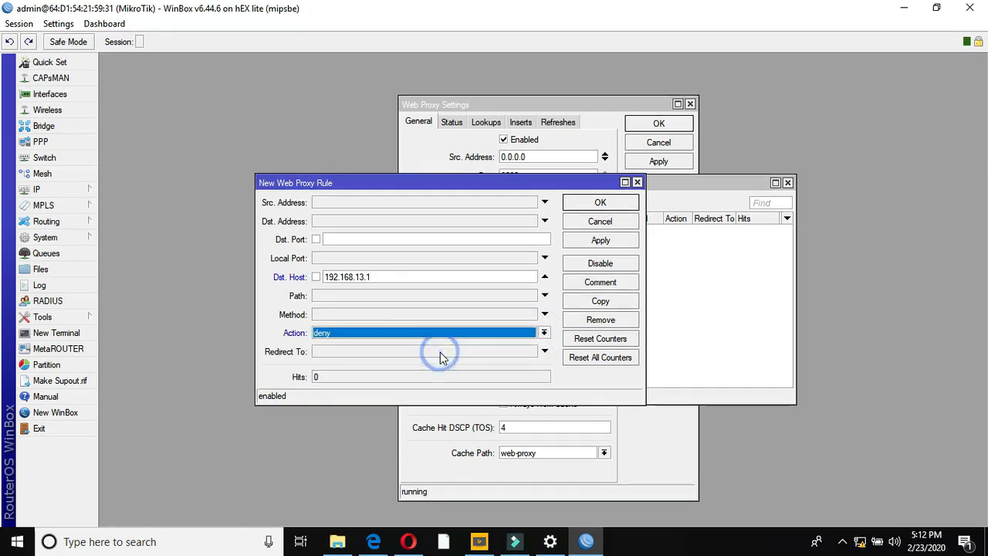
pyautogui.click(610, 242)
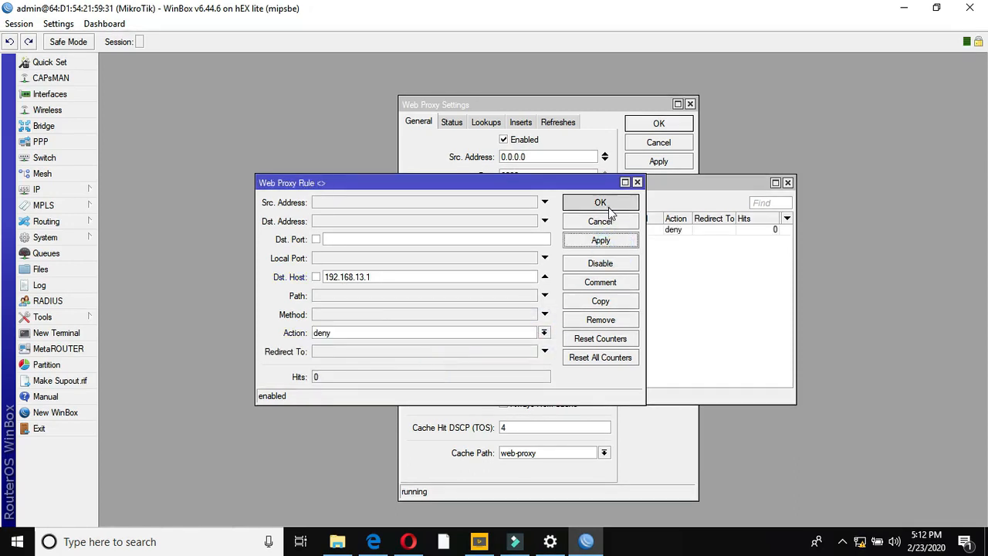
pyautogui.click(609, 208)
pyautogui.click(787, 182)
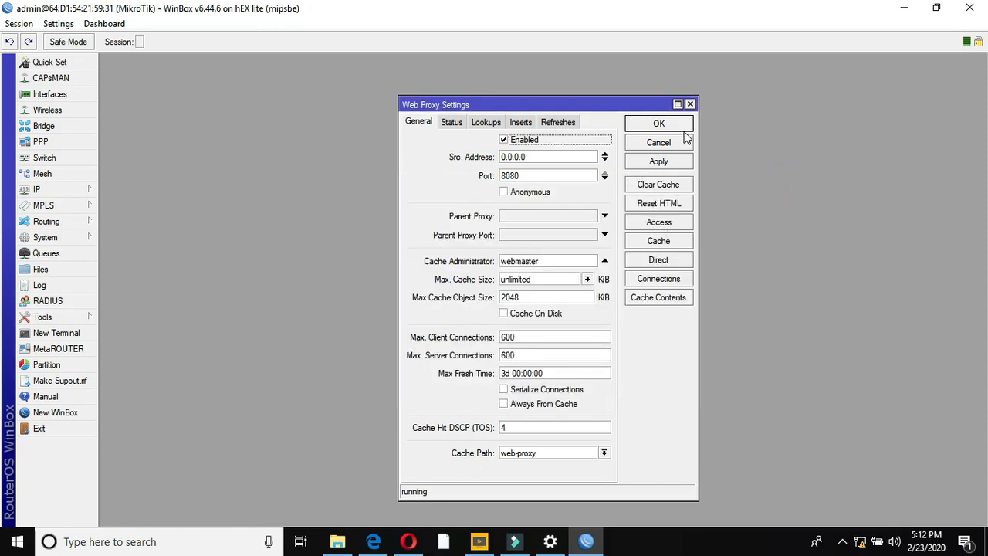
pyautogui.click(658, 161)
# - Close the web proxy settings and go to the firewall Address Lists
pyautogui.click(659, 126)
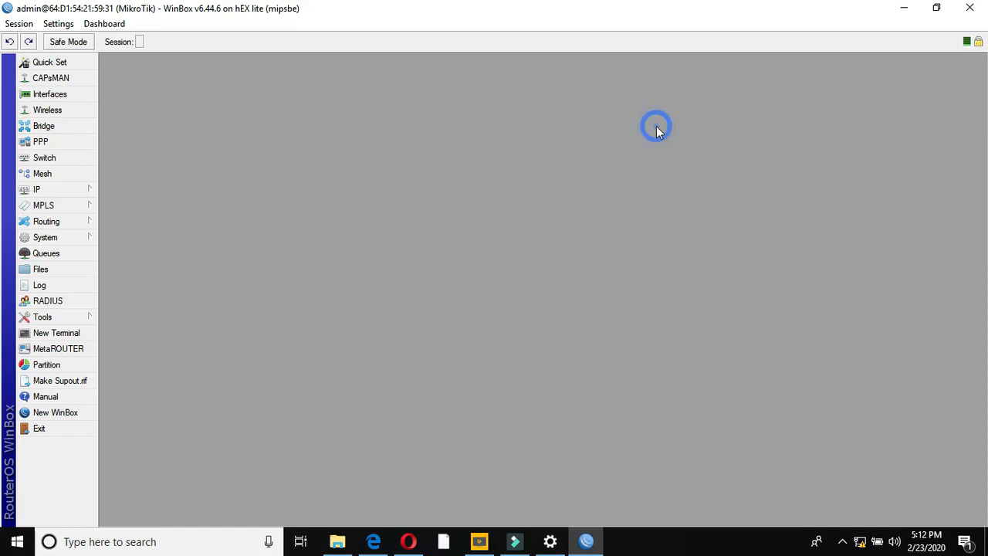
pyautogui.click(78, 191)
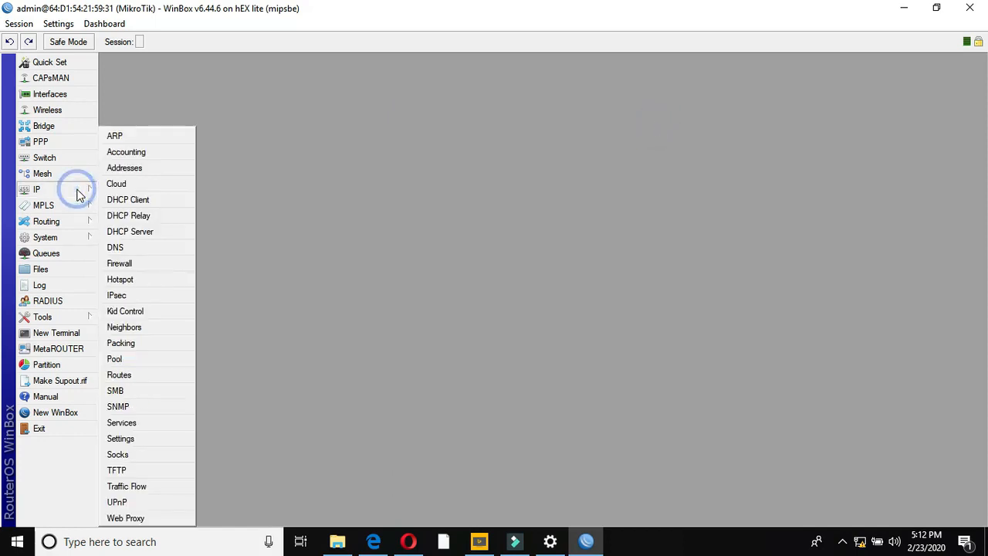
pyautogui.click(117, 263)
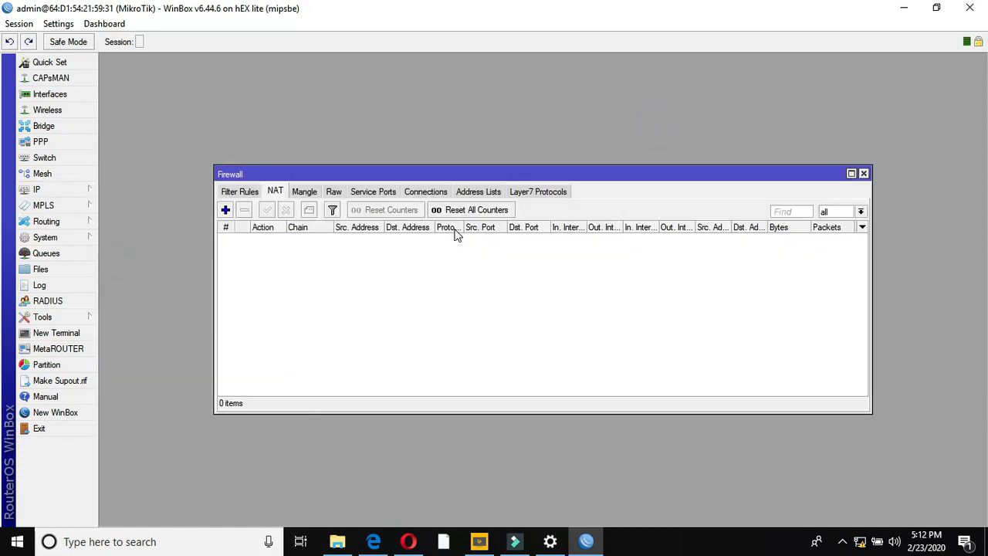
pyautogui.click(485, 192)
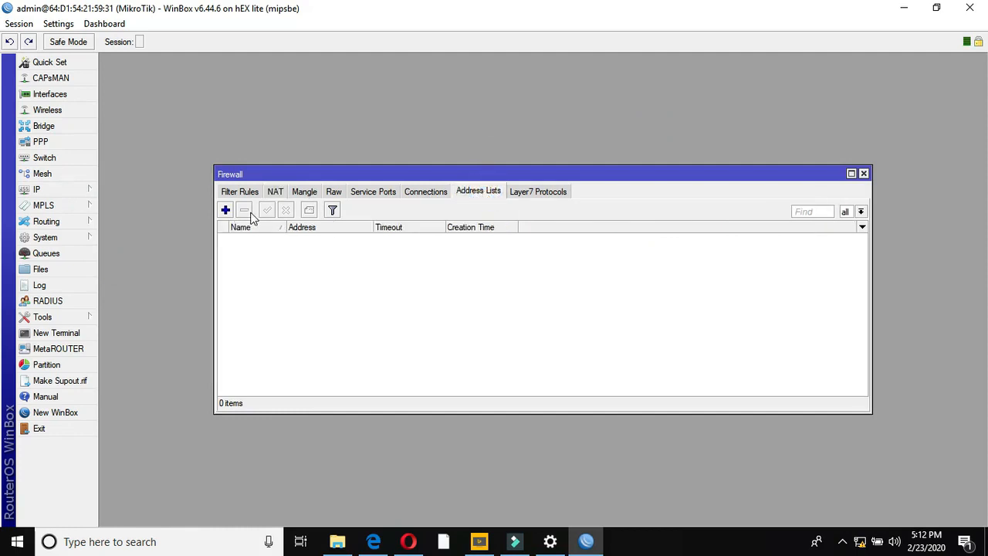
# - Add address list entry Remider User for 192.168.13.0/24
pyautogui.click(226, 211)
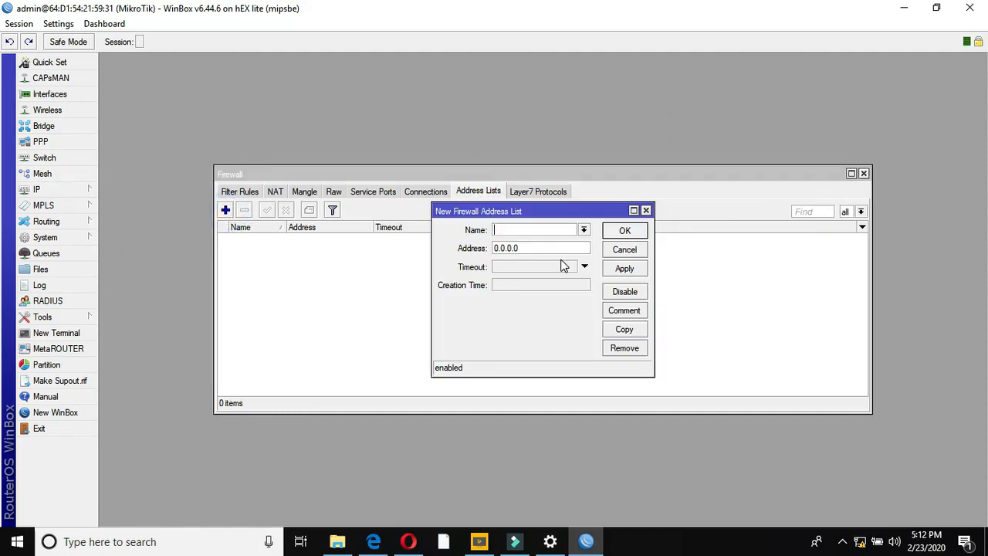
pyautogui.write('Remider User')
pyautogui.moveTo(545, 248); pyautogui.dragTo(471, 251)
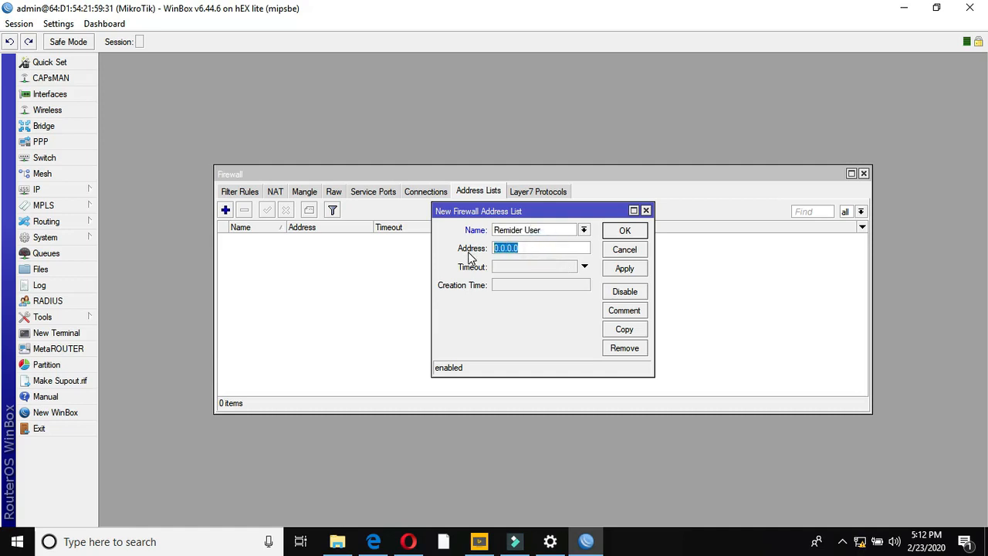
pyautogui.write('192.168.13.0/24')
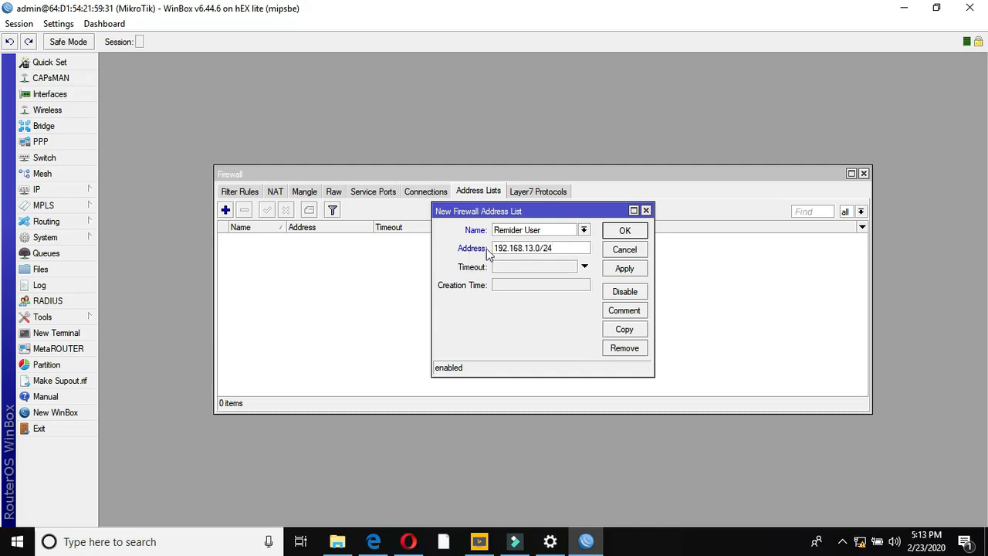
pyautogui.moveTo(557, 248); pyautogui.dragTo(496, 250)
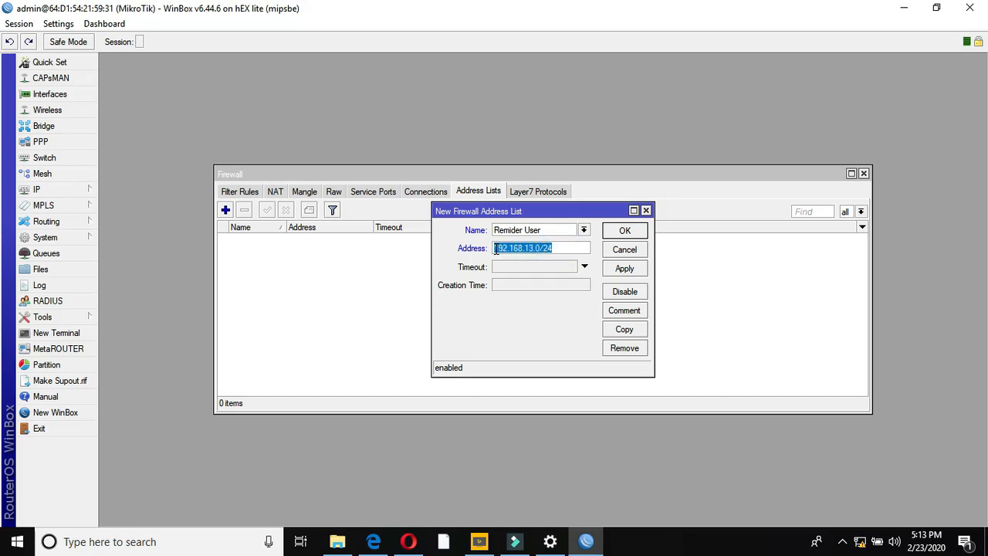
pyautogui.click(562, 247)
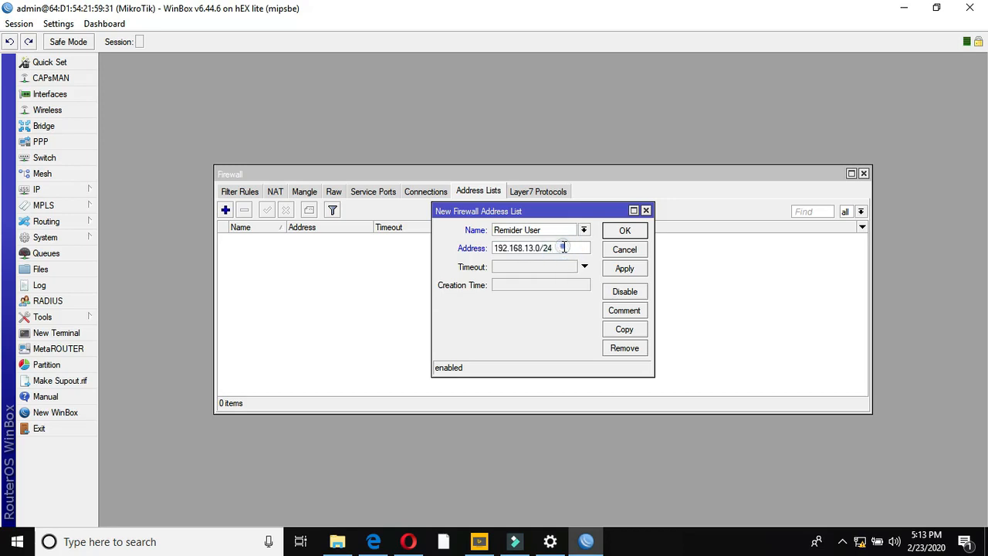
pyautogui.moveTo(562, 248); pyautogui.dragTo(481, 248)
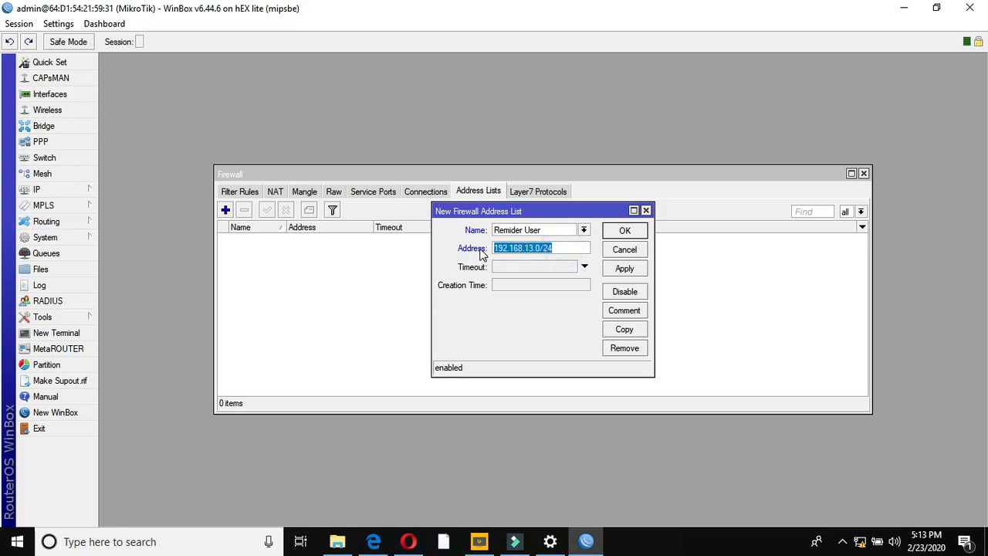
pyautogui.click(624, 269)
pyautogui.click(620, 232)
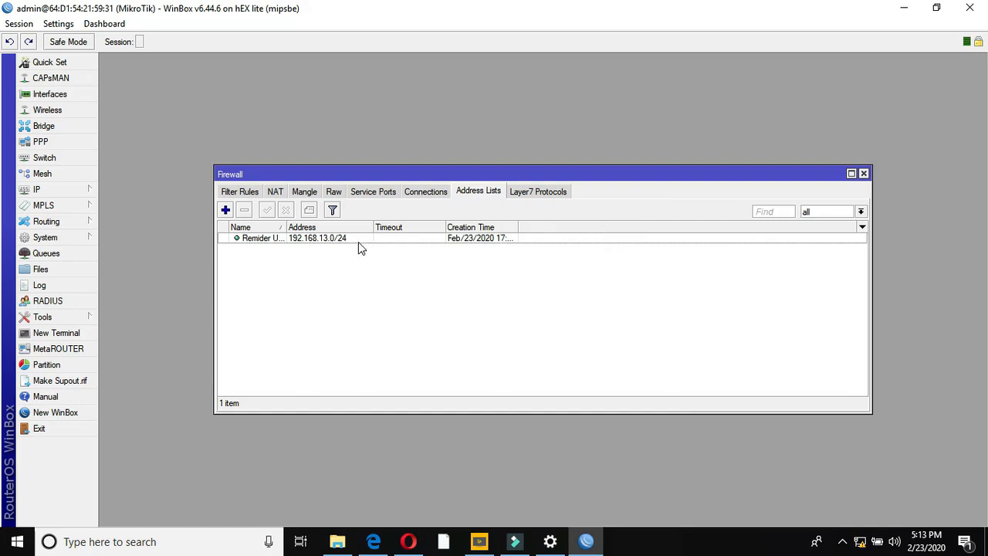
# - Add a dstnat NAT rule matching TCP traffic from the Reminder User source address list
pyautogui.click(276, 192)
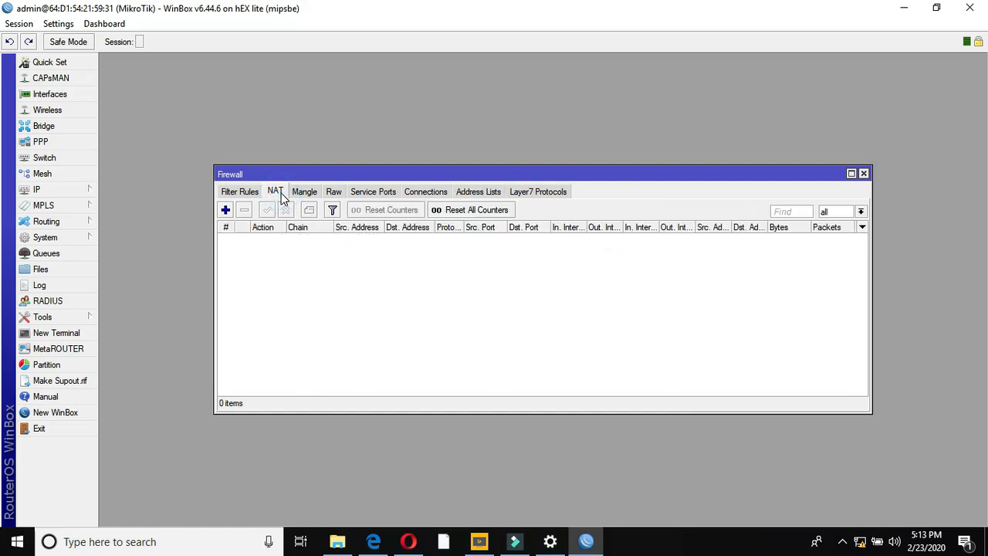
pyautogui.click(225, 210)
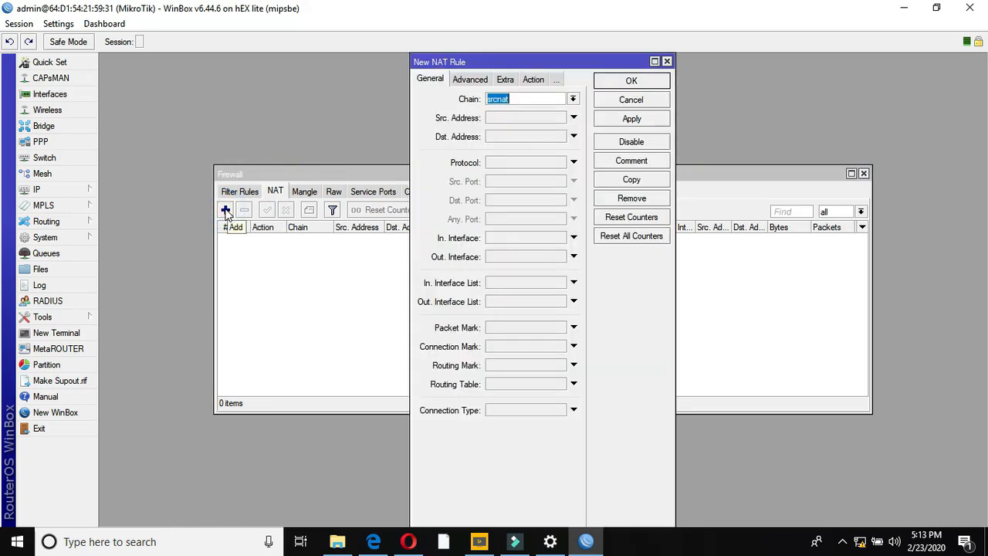
pyautogui.click(573, 99)
pyautogui.click(535, 113)
pyautogui.click(517, 160)
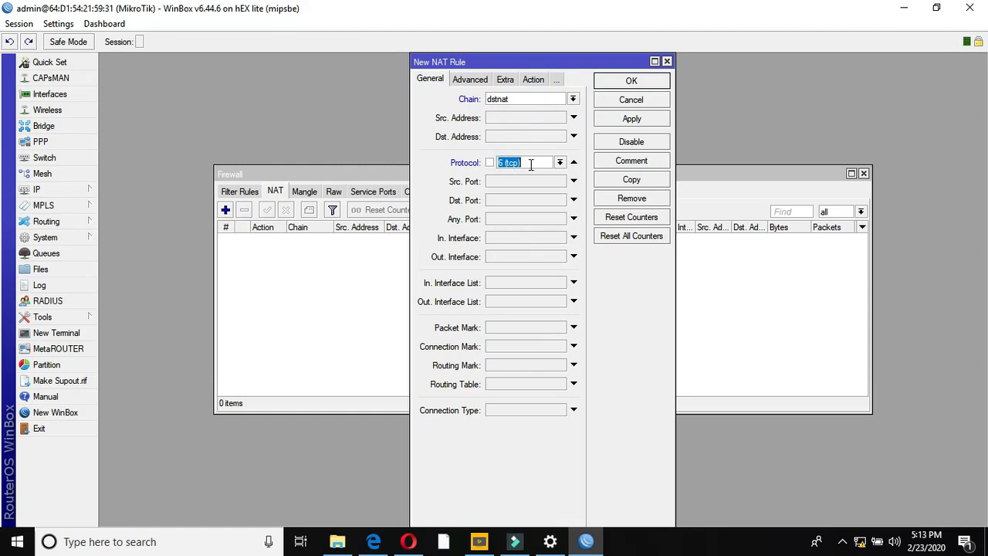
pyautogui.click(474, 81)
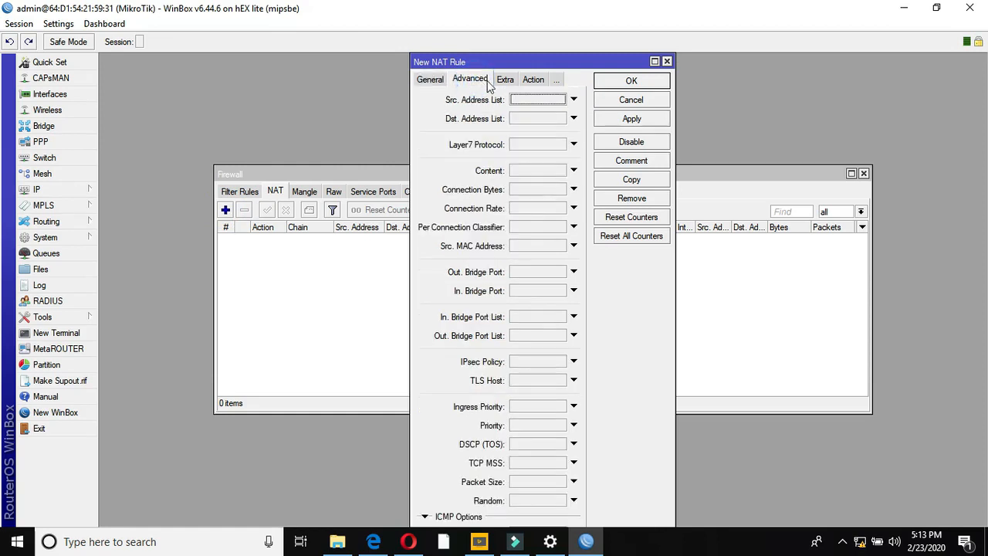
pyautogui.click(531, 101)
pyautogui.click(581, 99)
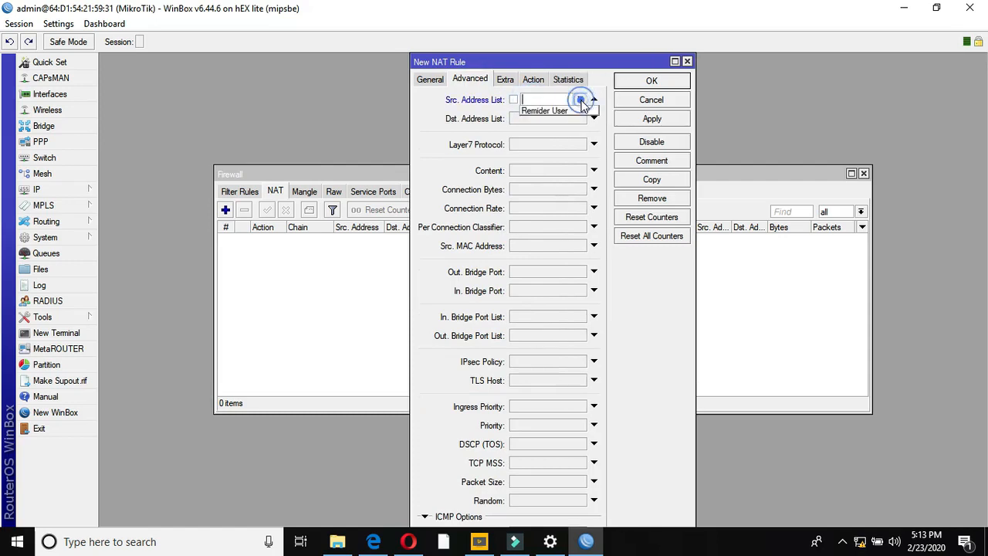
pyautogui.click(569, 110)
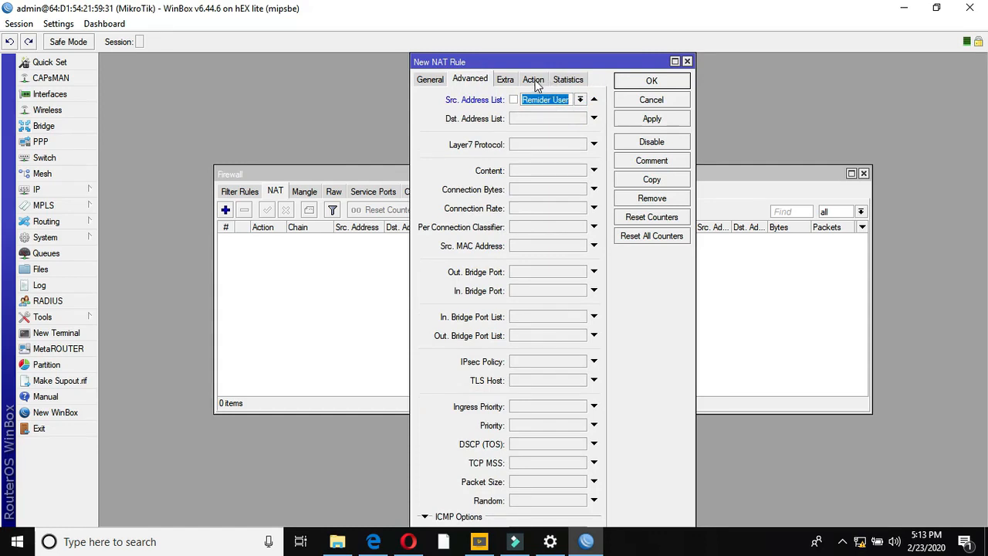
# - Set the rule's action to redirect to port 8080 and save it
pyautogui.click(534, 82)
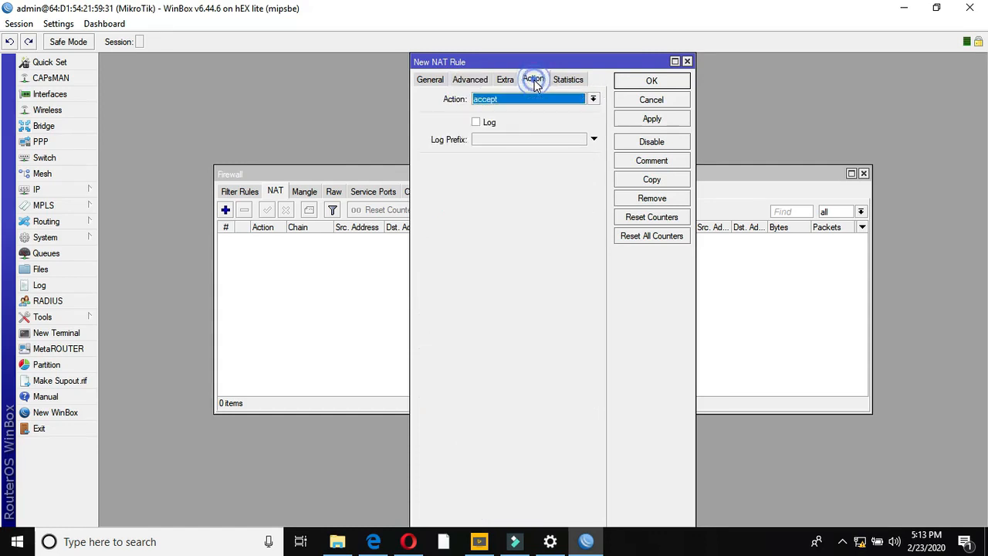
pyautogui.click(593, 99)
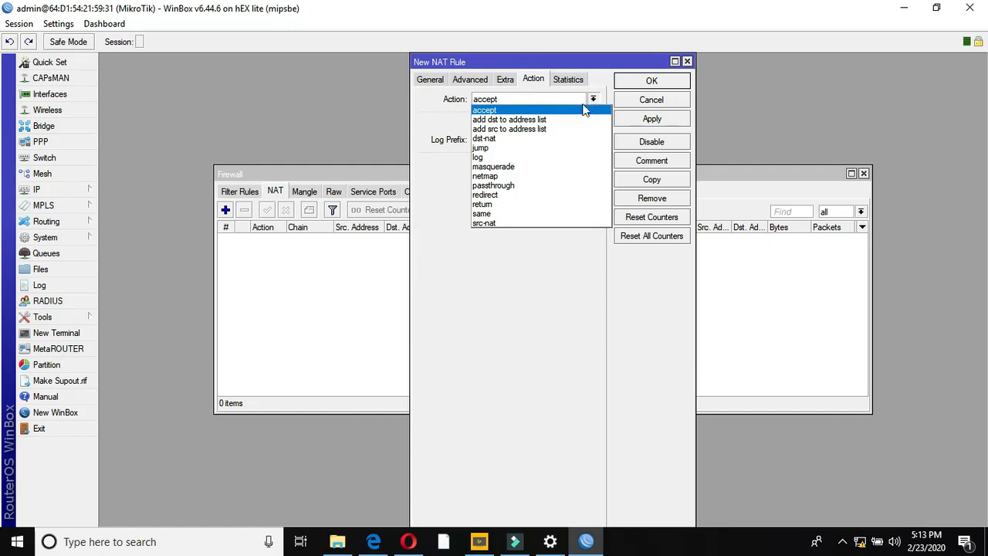
pyautogui.click(492, 195)
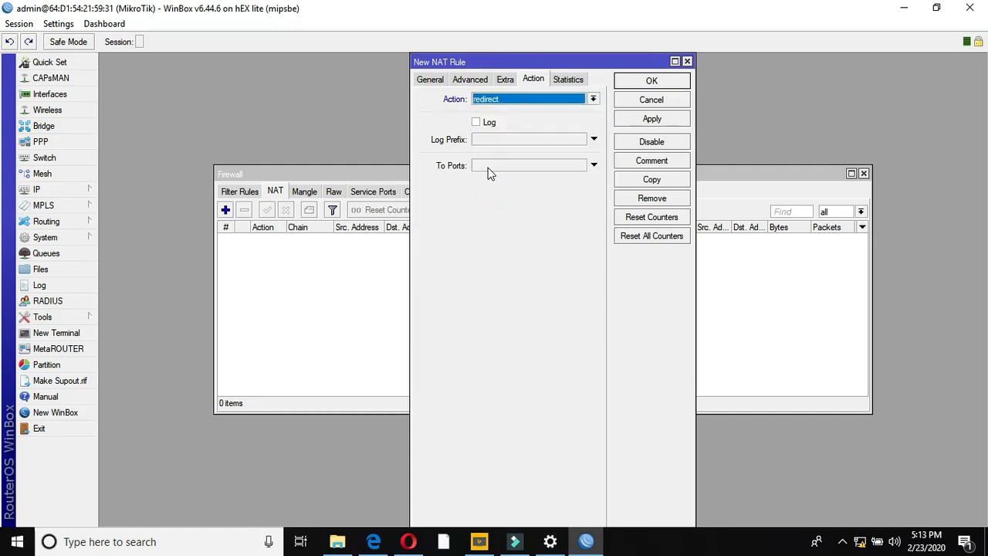
pyautogui.click(487, 168)
pyautogui.write('80')
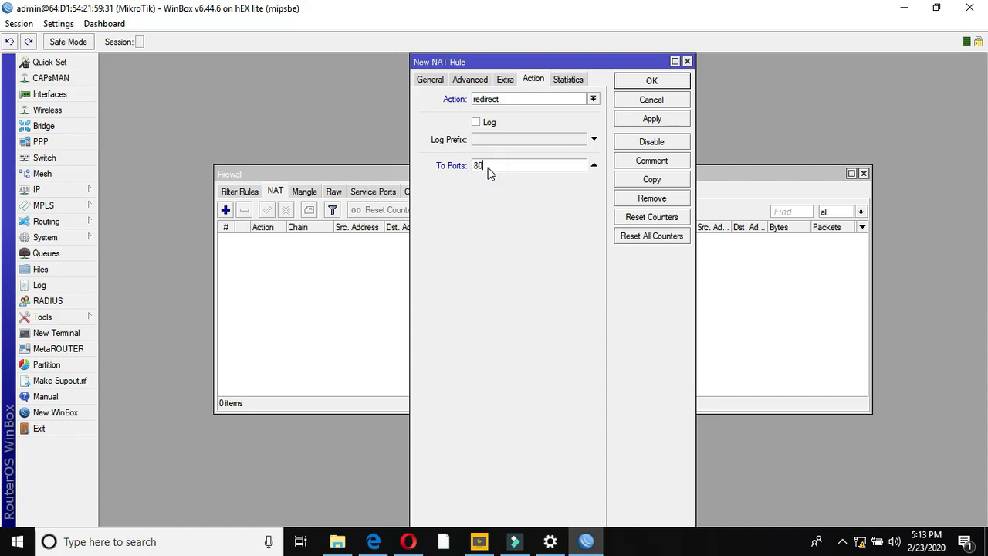
pyautogui.write('8080')
pyautogui.click(633, 120)
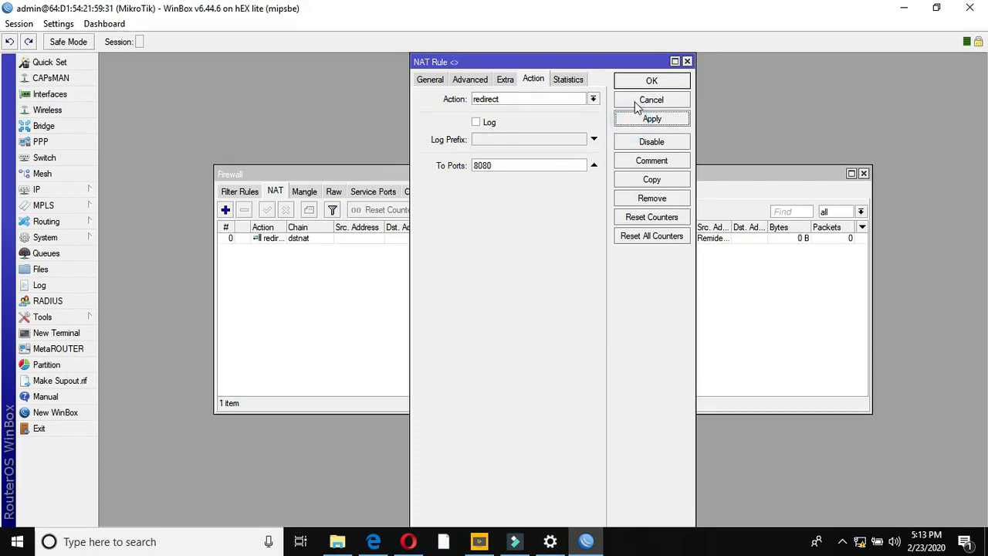
pyautogui.click(637, 82)
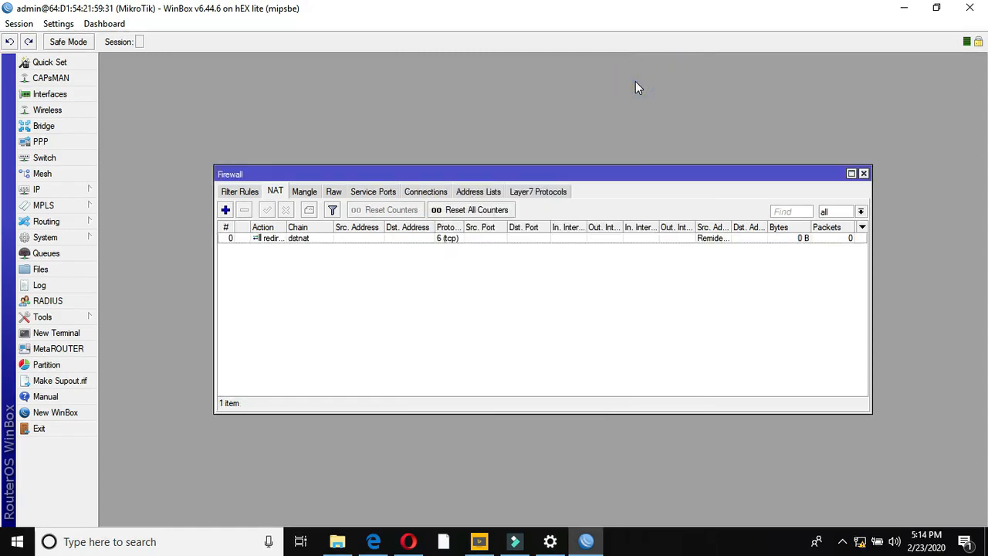
# - Add a new filter rule matching TCP destination port 53
pyautogui.click(241, 193)
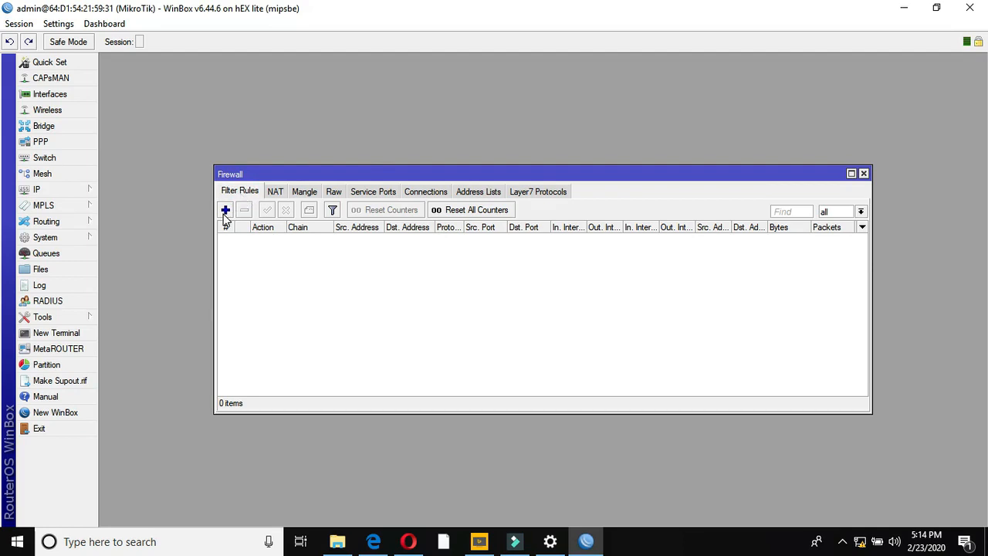
pyautogui.click(225, 210)
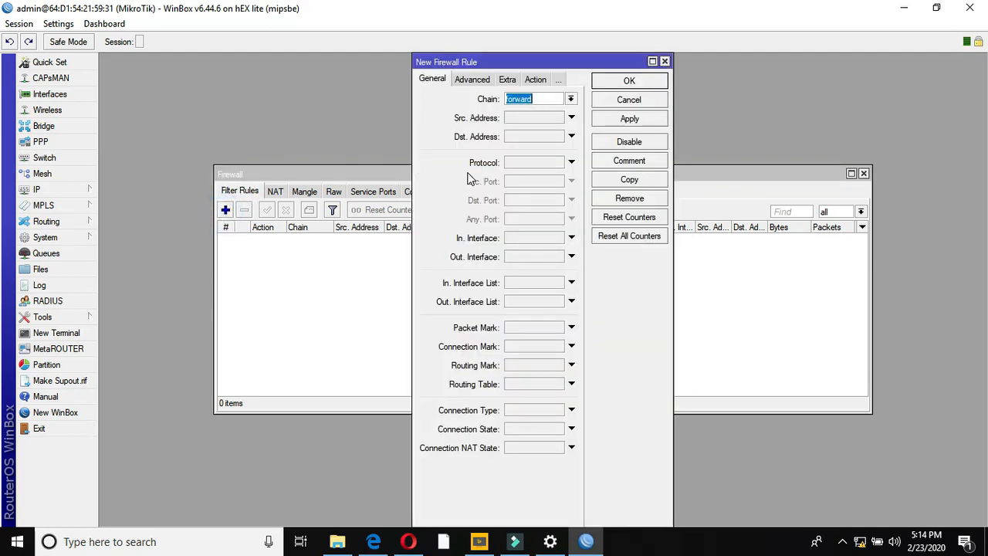
pyautogui.click(514, 161)
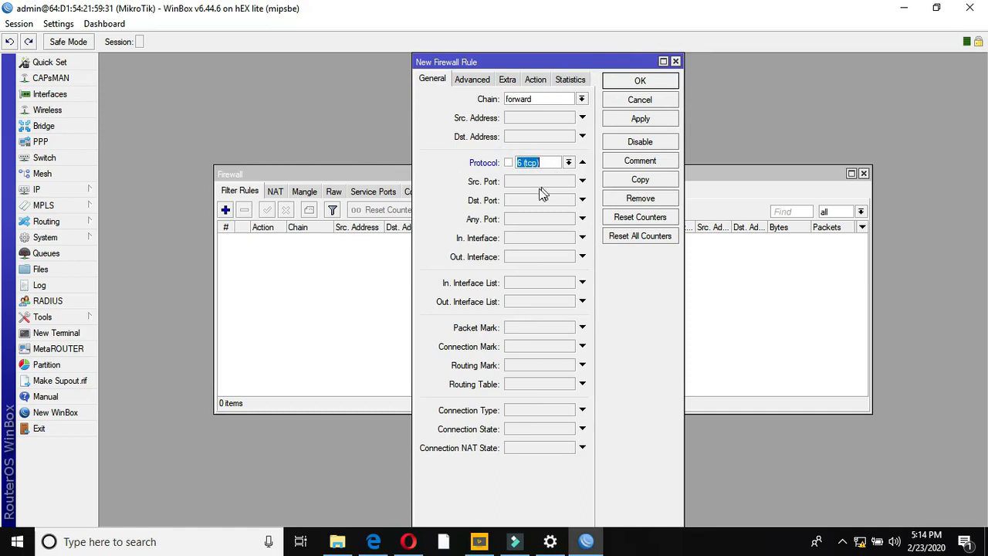
pyautogui.click(523, 201)
pyautogui.write('53')
# - Limit it to the Reminder User source address list and save it as an accept rule
pyautogui.click(474, 80)
pyautogui.click(517, 100)
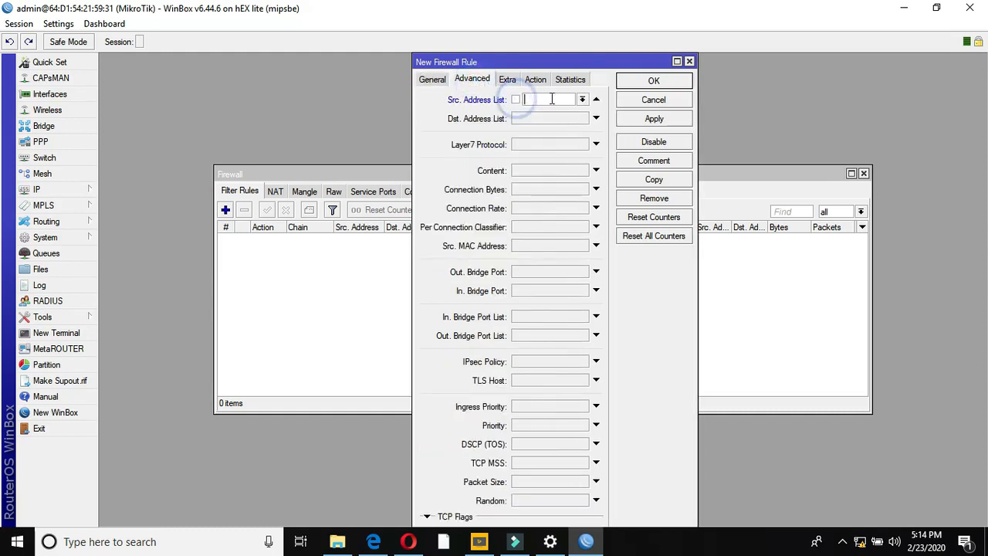
pyautogui.click(582, 100)
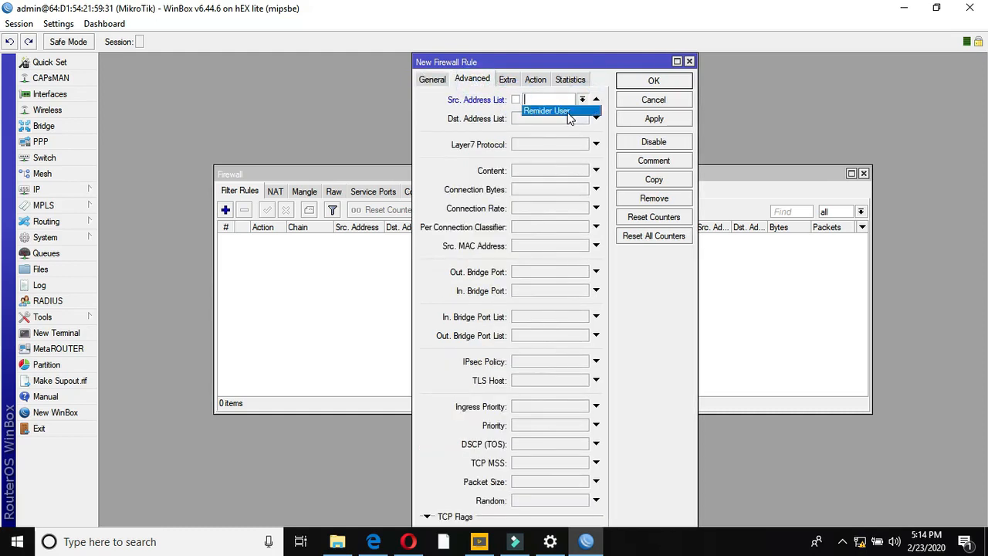
pyautogui.click(566, 111)
pyautogui.click(536, 79)
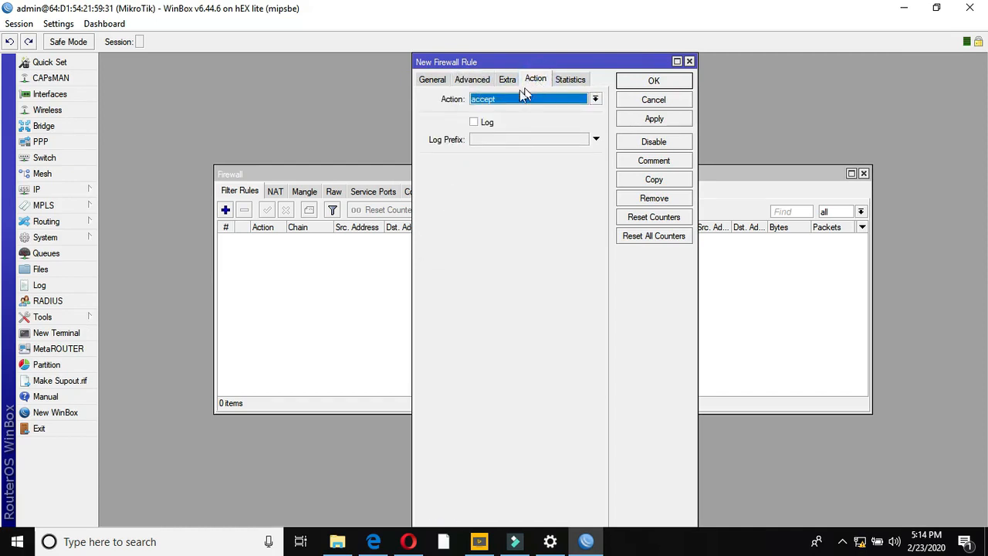
pyautogui.click(645, 125)
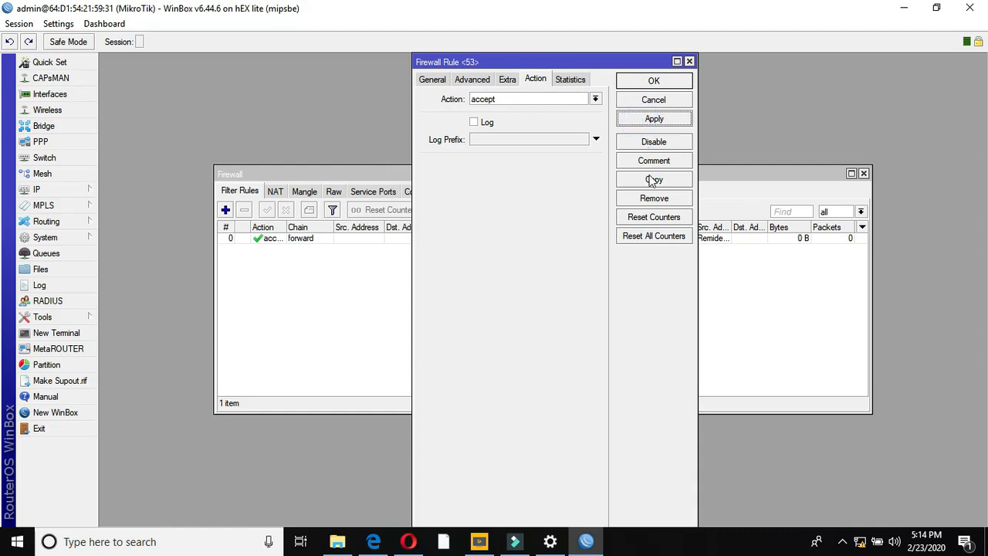
pyautogui.click(653, 87)
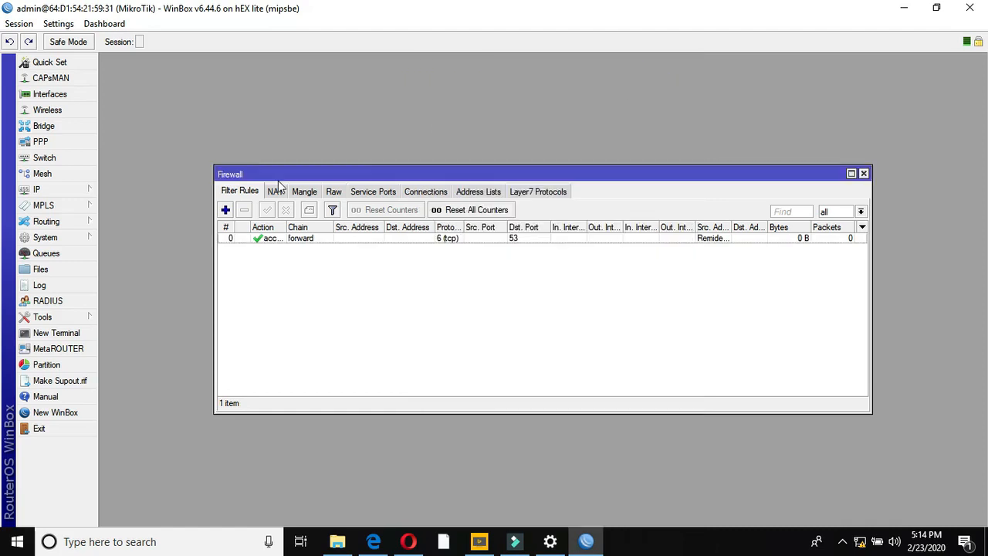
# - Add another filter rule matching UDP destination port 53
pyautogui.click(225, 210)
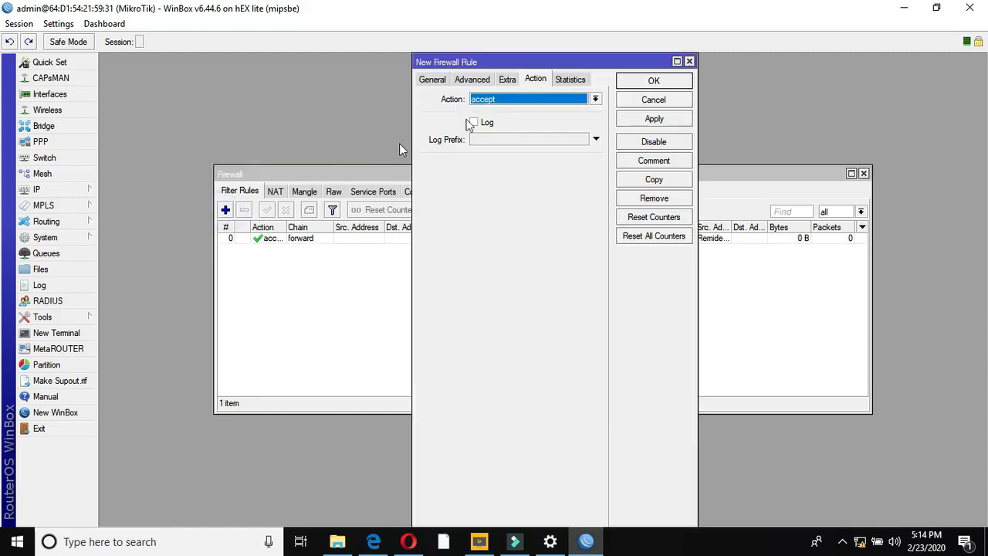
pyautogui.click(429, 80)
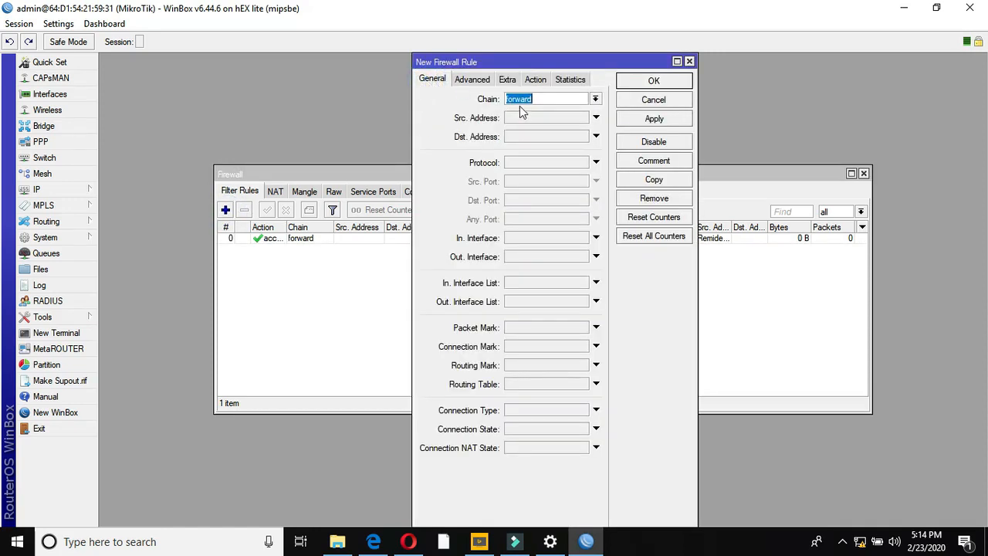
pyautogui.click(510, 164)
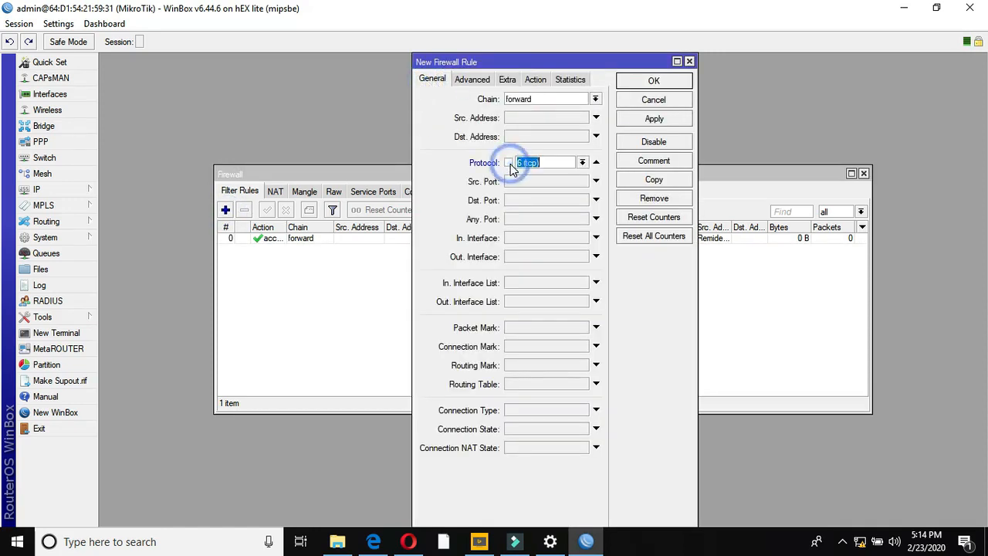
pyautogui.click(582, 163)
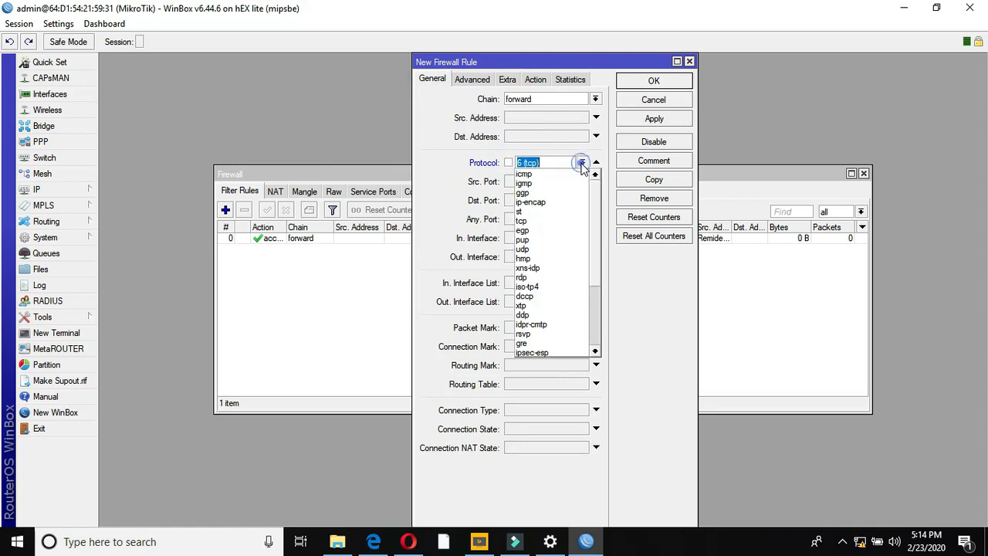
pyautogui.click(533, 250)
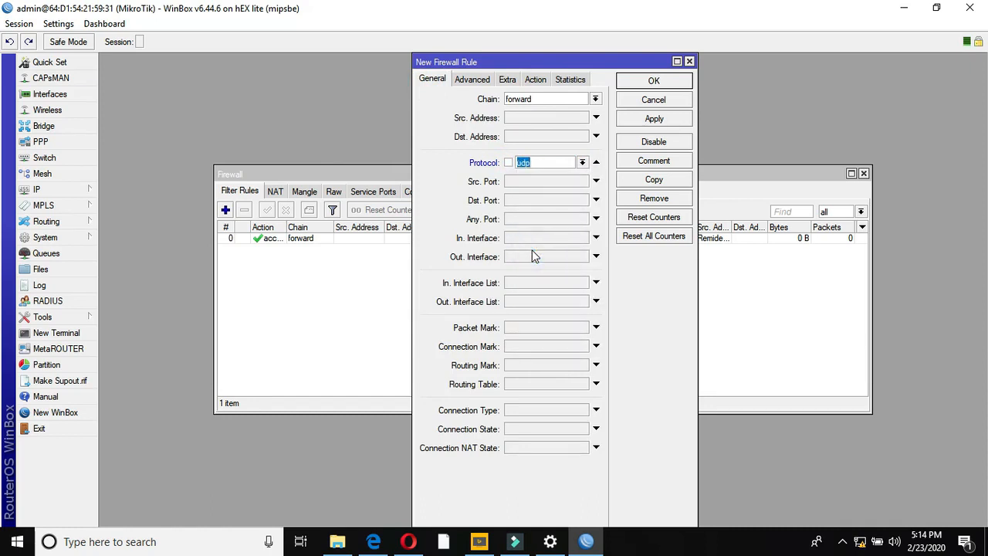
pyautogui.click(525, 203)
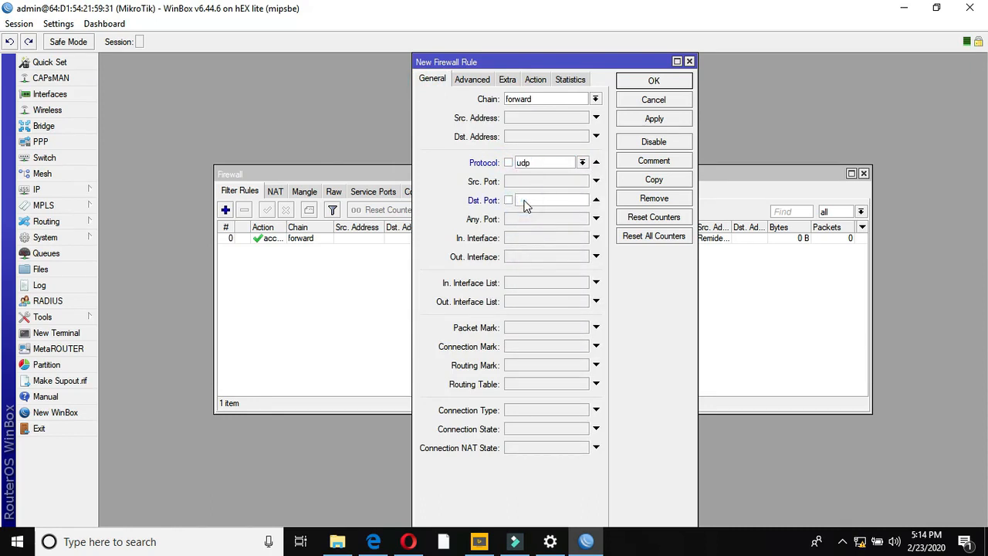
pyautogui.write('53')
# - Limit it to the Reminder User source address list and save it as an accept rule
pyautogui.click(479, 82)
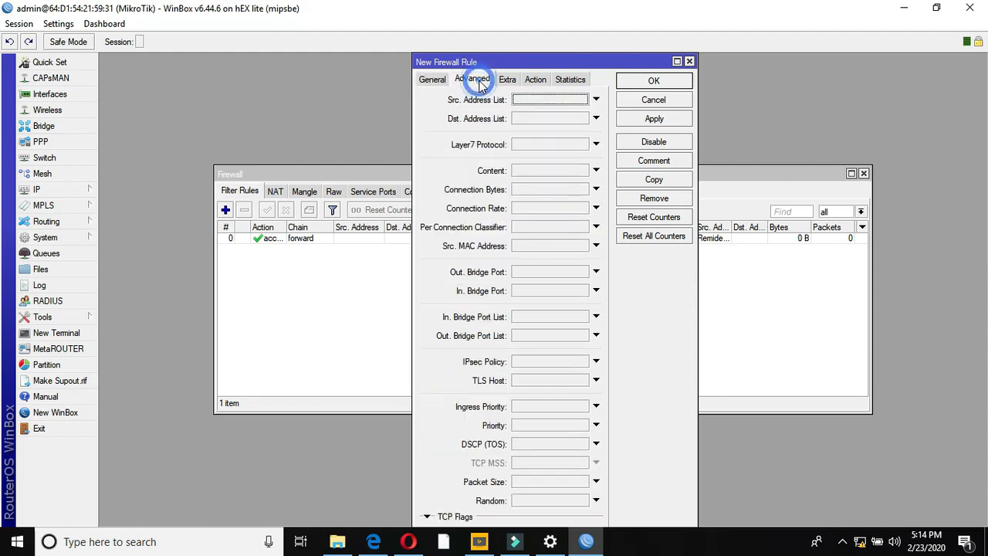
pyautogui.click(583, 101)
pyautogui.click(563, 110)
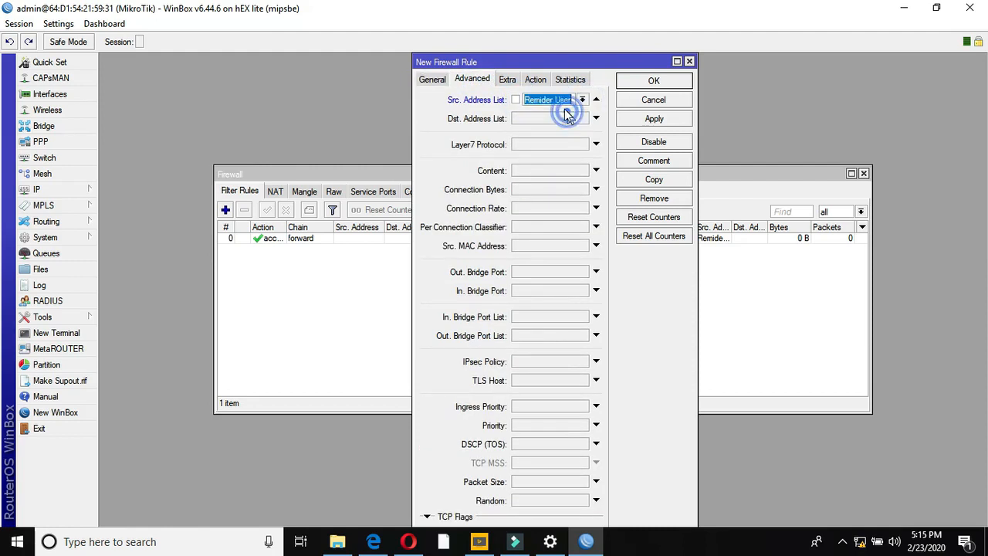
pyautogui.click(536, 80)
pyautogui.click(655, 120)
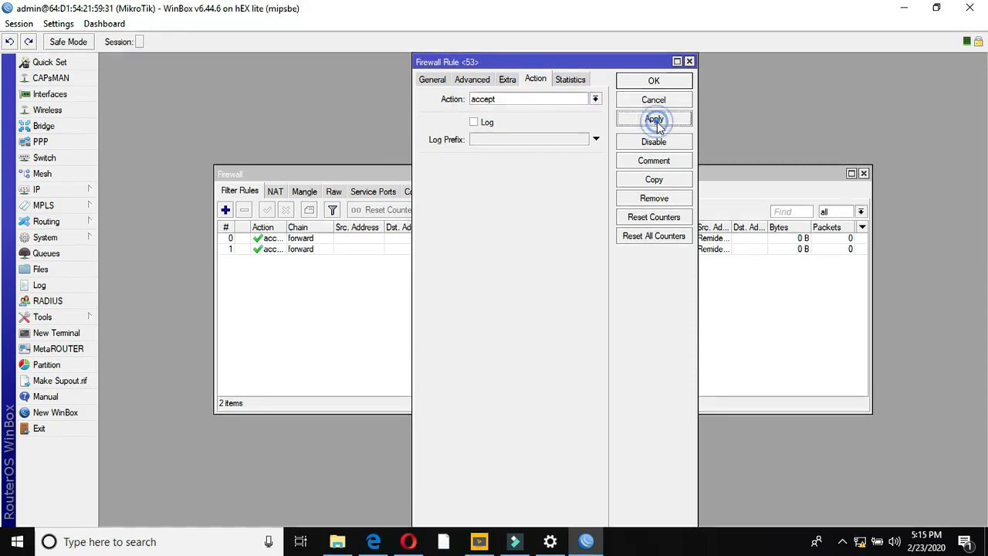
pyautogui.click(654, 81)
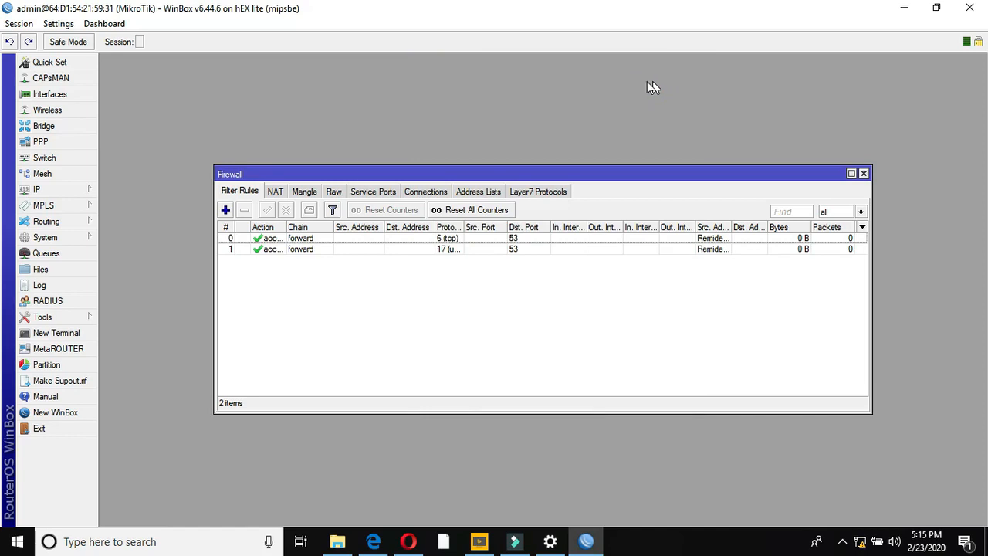
# - Add a third forward filter rule with the drop action and save it
pyautogui.click(225, 210)
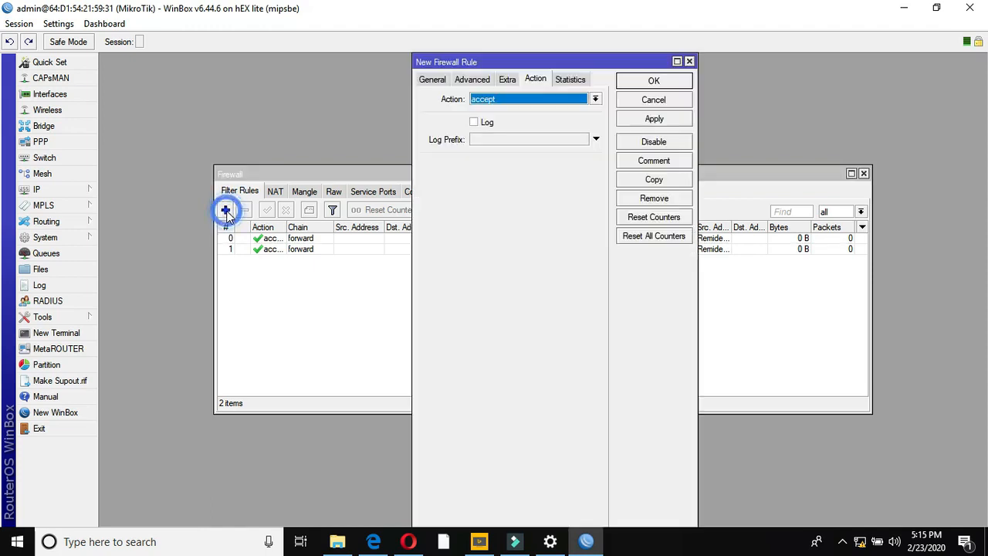
pyautogui.click(434, 80)
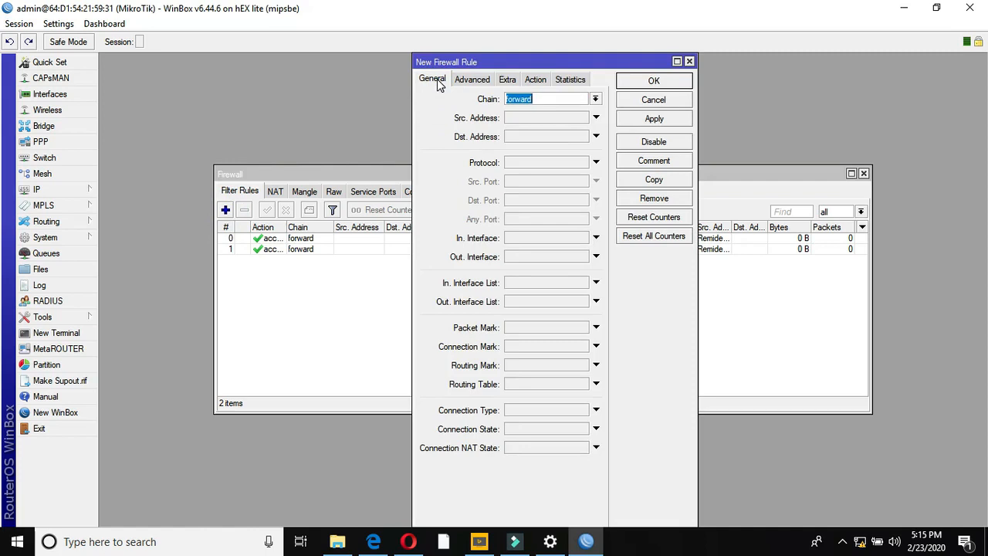
pyautogui.click(535, 80)
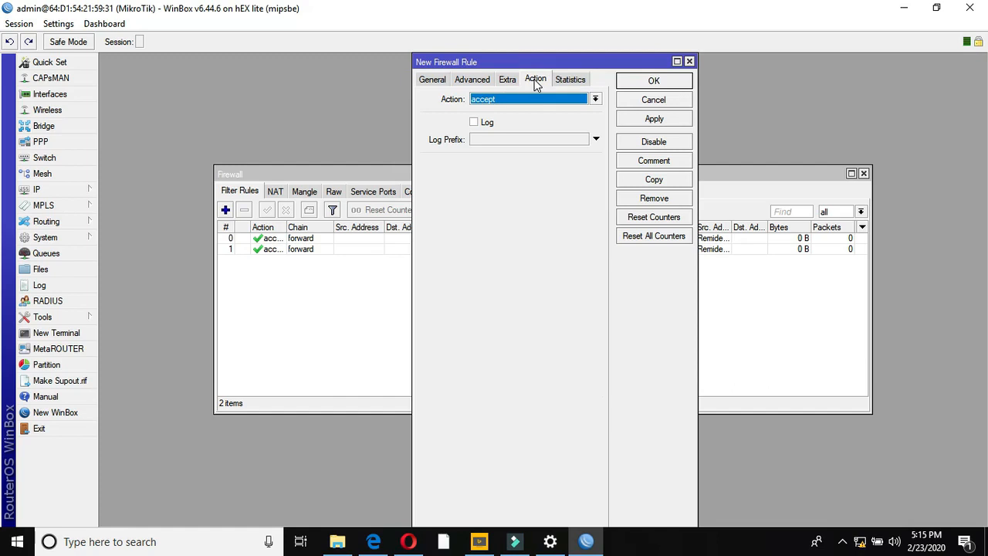
pyautogui.click(595, 98)
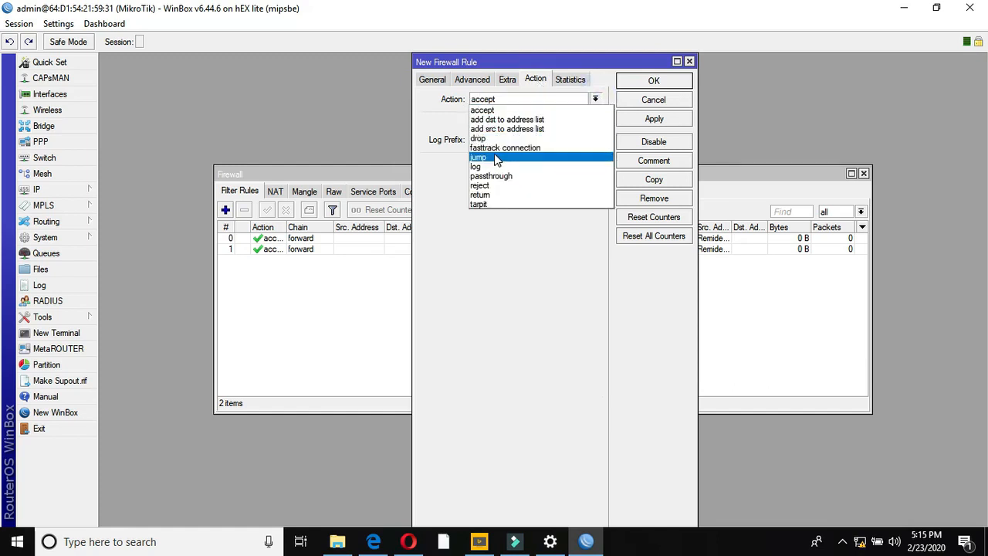
pyautogui.click(485, 138)
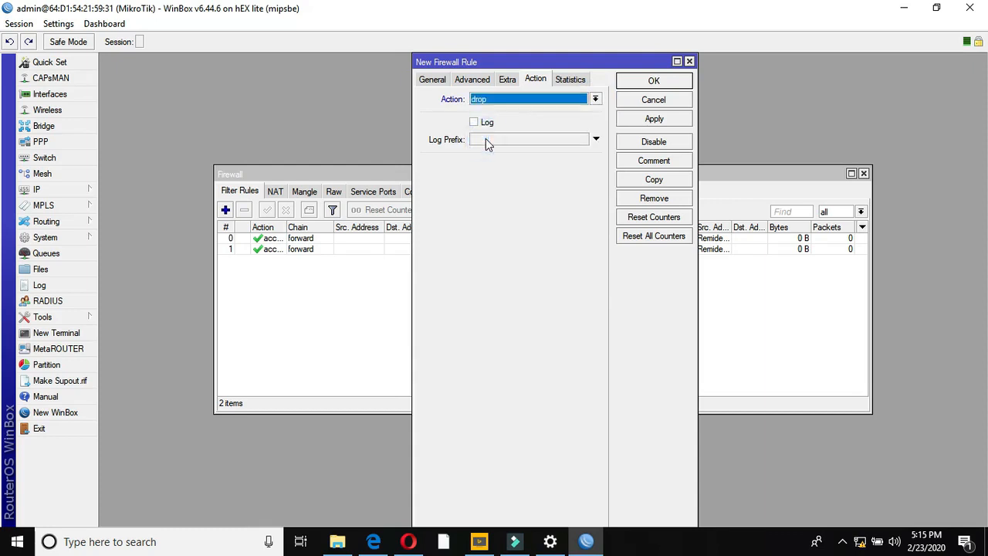
pyautogui.click(639, 120)
pyautogui.click(643, 81)
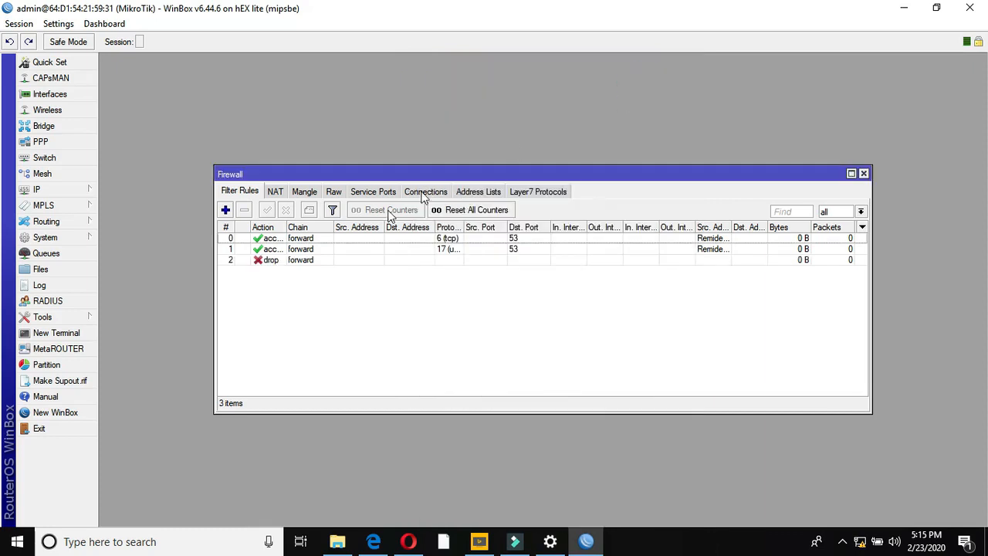
# - Review the two DNS accept rules and the drop rule, then close the Firewall window
pyautogui.click(267, 239)
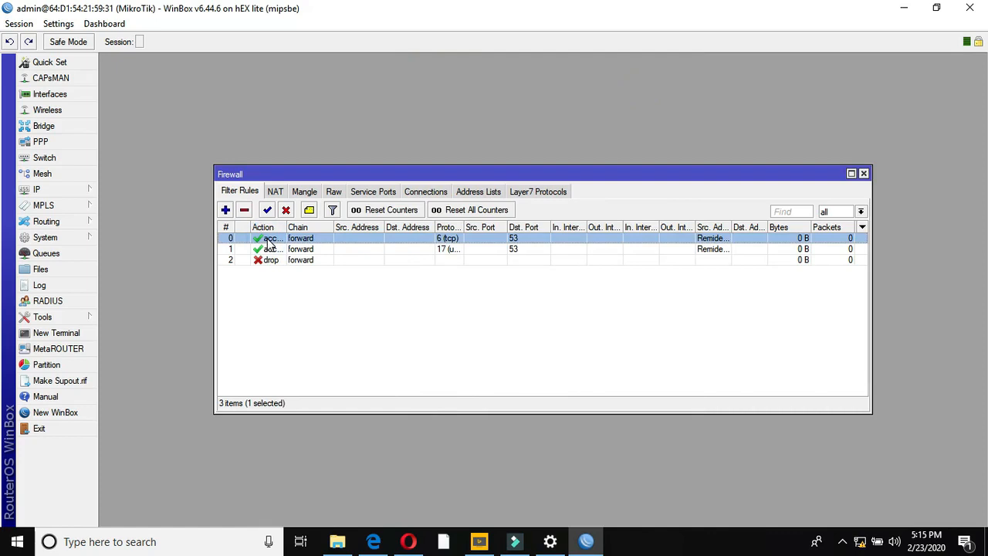
pyautogui.click(276, 250)
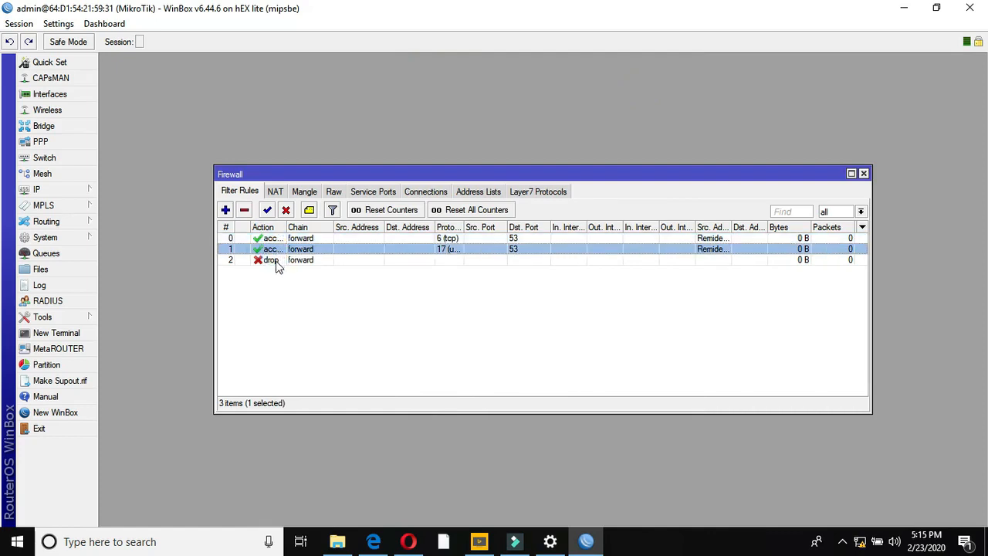
pyautogui.click(278, 264)
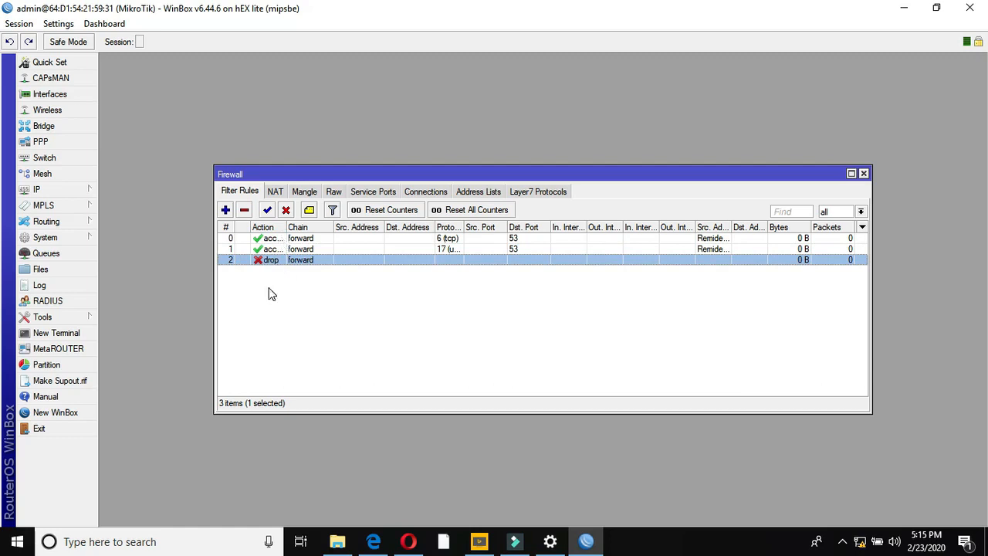
pyautogui.click(864, 175)
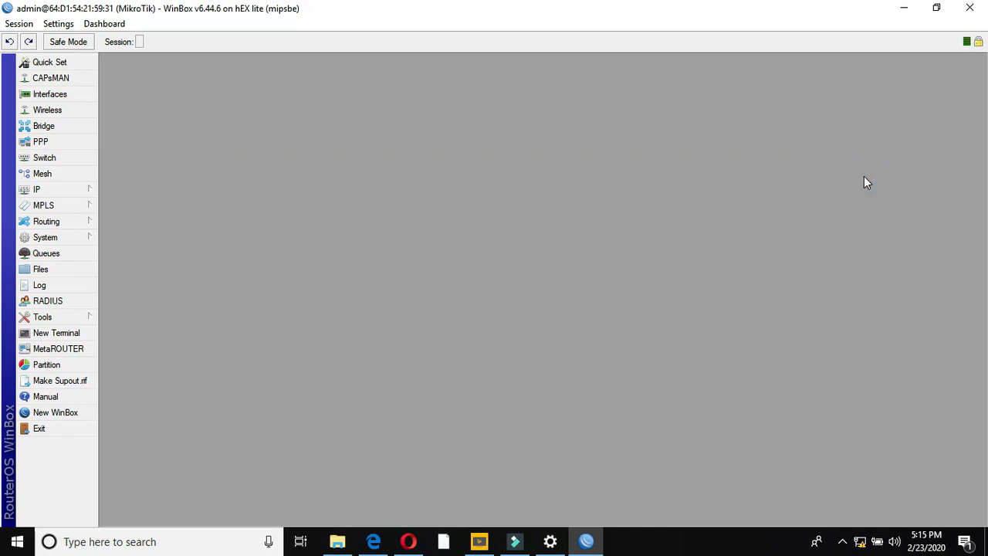
# - Start a new NAT rule with source address 192.168.12.0/24
pyautogui.click(68, 190)
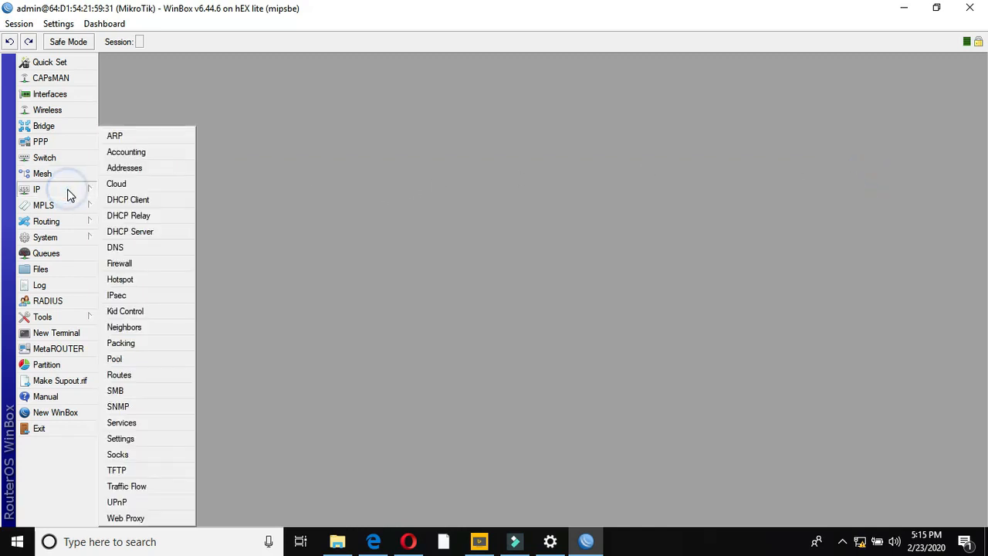
pyautogui.click(134, 266)
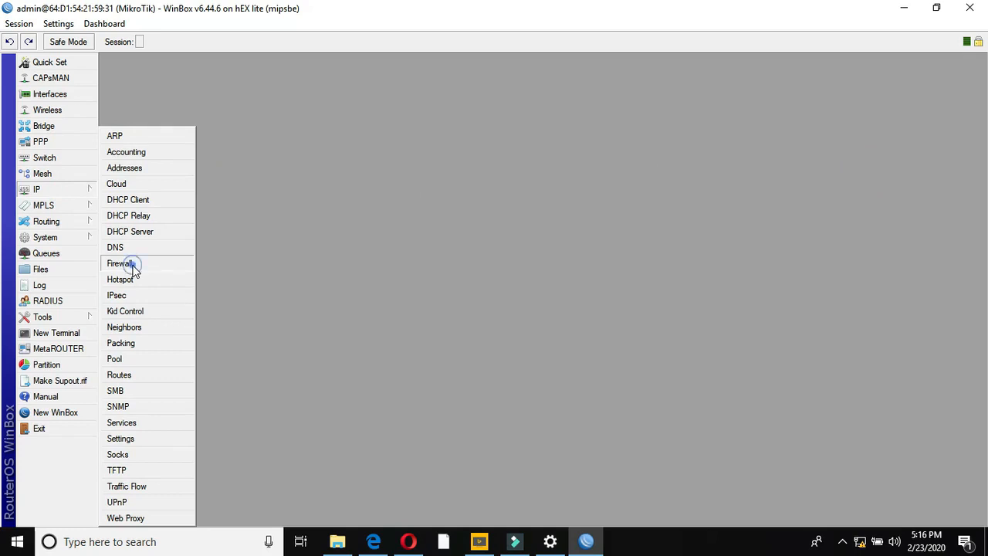
pyautogui.click(277, 193)
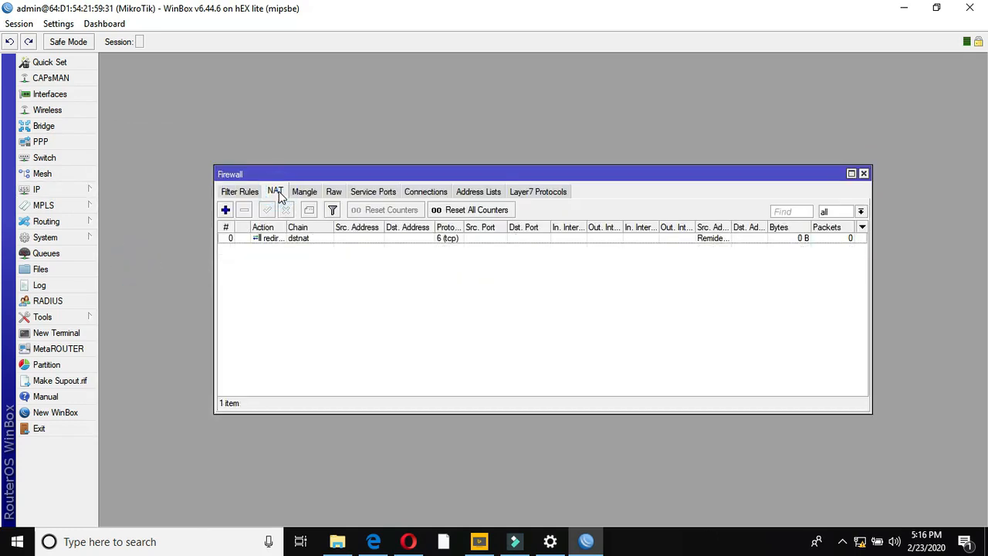
pyautogui.click(225, 210)
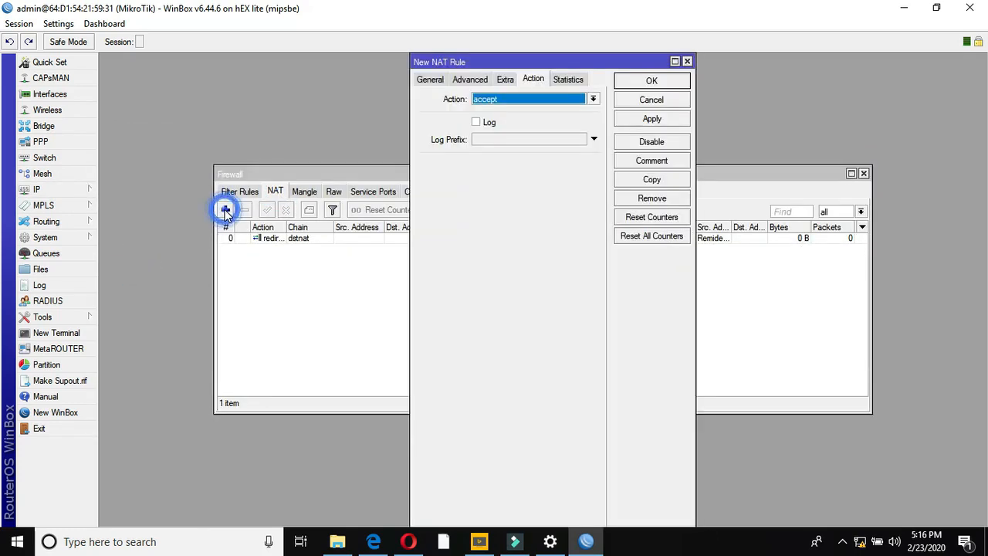
pyautogui.click(427, 80)
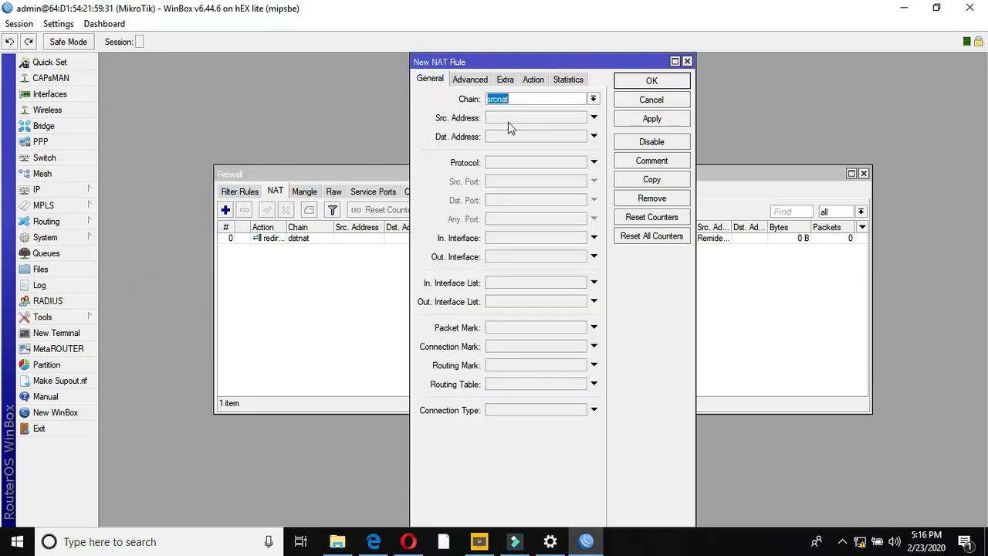
pyautogui.click(507, 120)
pyautogui.write('192')
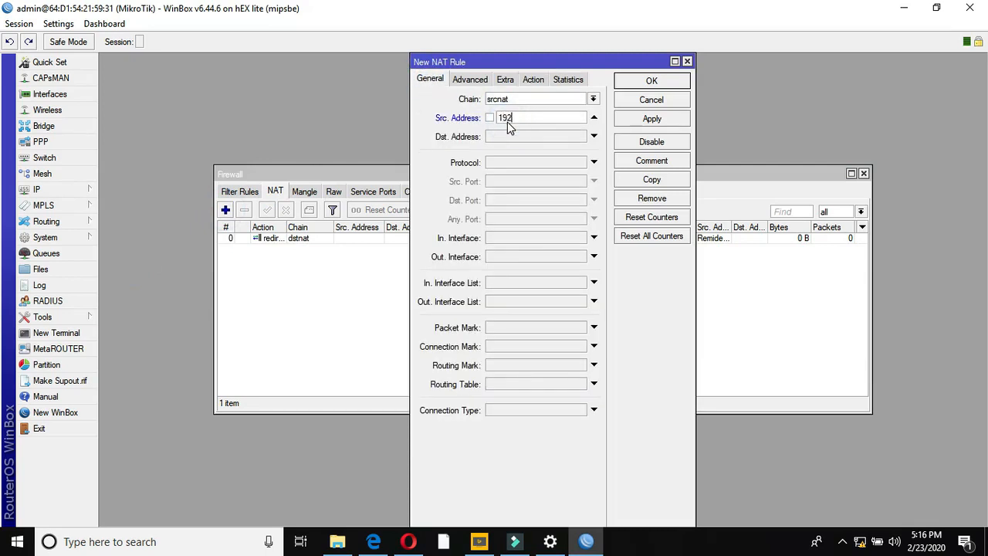
pyautogui.write('.168.12.0/24')
# - Set its action to masquerade, save it, and widen the Src. Address column
pyautogui.click(533, 80)
pyautogui.click(531, 98)
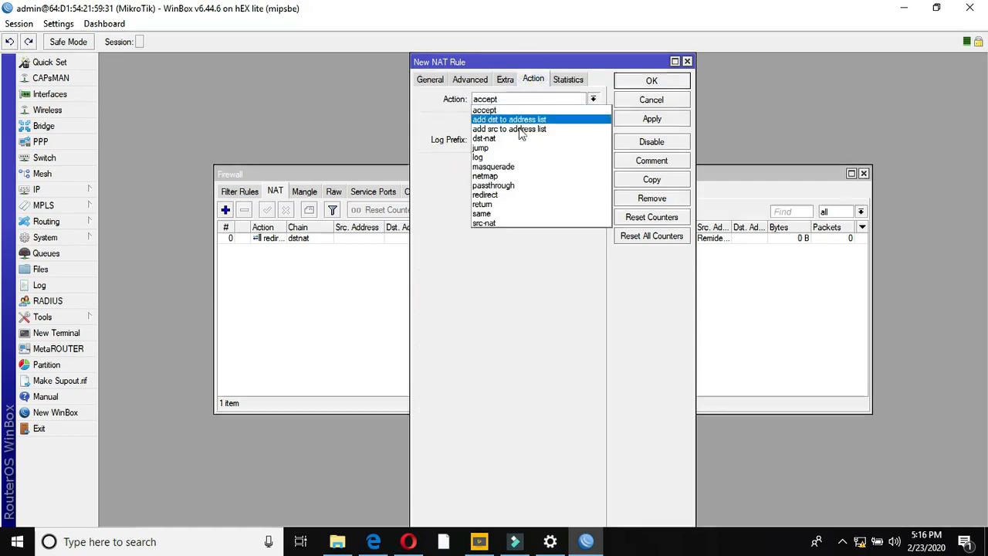
pyautogui.click(510, 166)
pyautogui.click(625, 120)
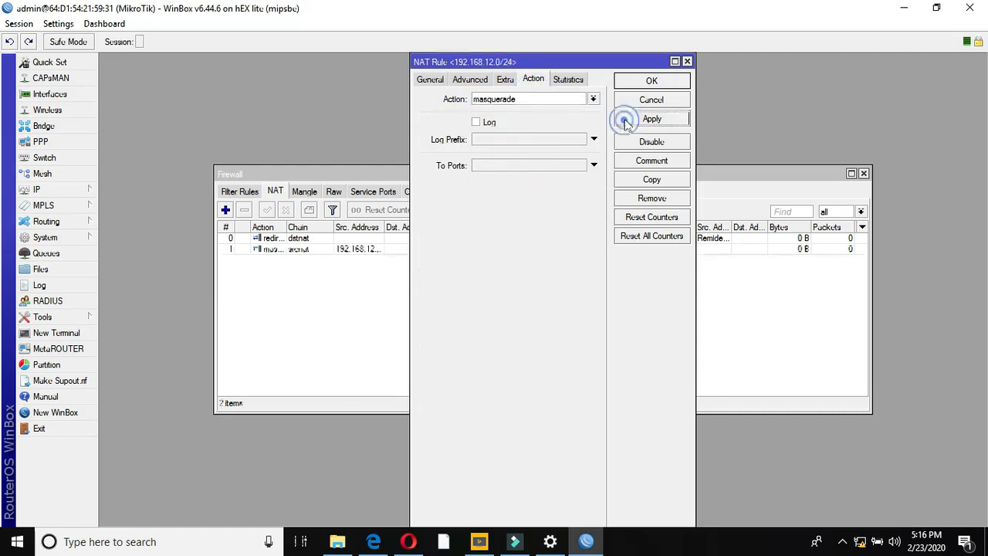
pyautogui.click(627, 82)
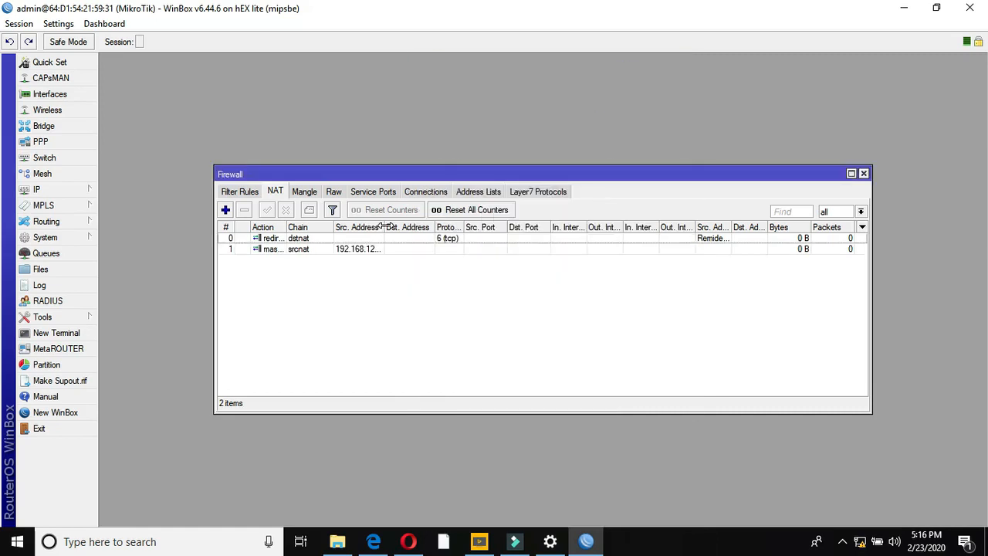
pyautogui.moveTo(382, 225); pyautogui.dragTo(409, 227)
# - Add a masquerade NAT rule for source 192.168.13.0/24 and save it
pyautogui.click(225, 210)
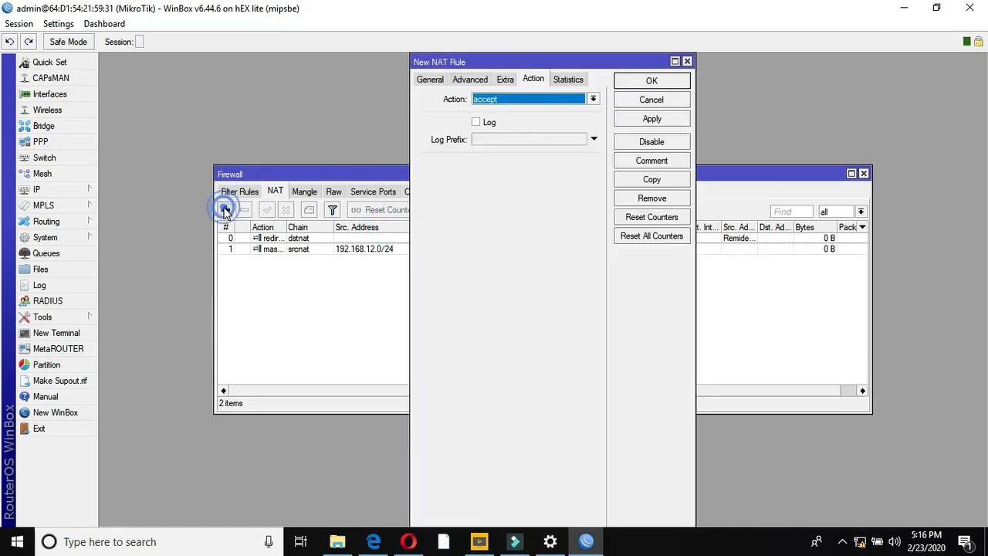
pyautogui.click(430, 81)
pyautogui.click(499, 119)
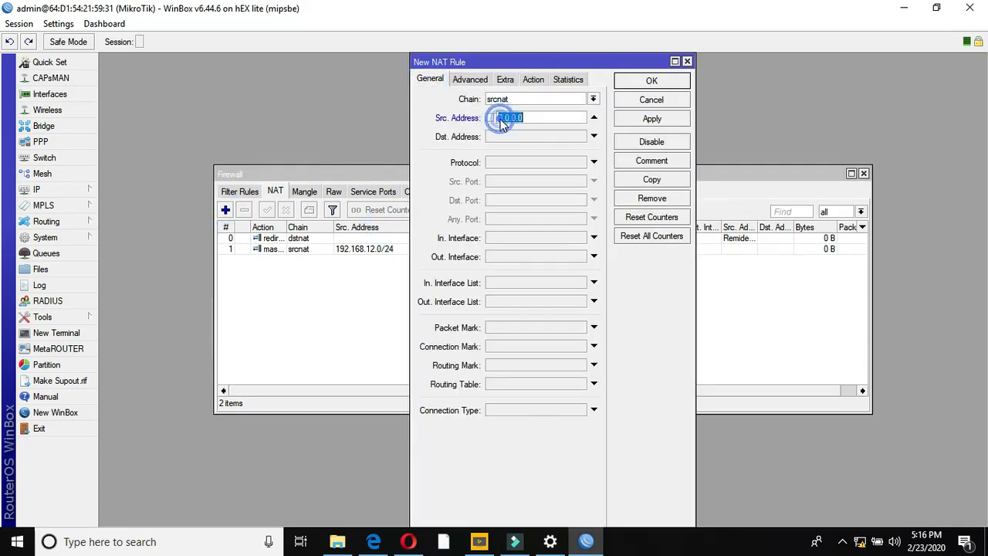
pyautogui.write('192.168.13.0/24')
pyautogui.click(534, 80)
pyautogui.click(532, 100)
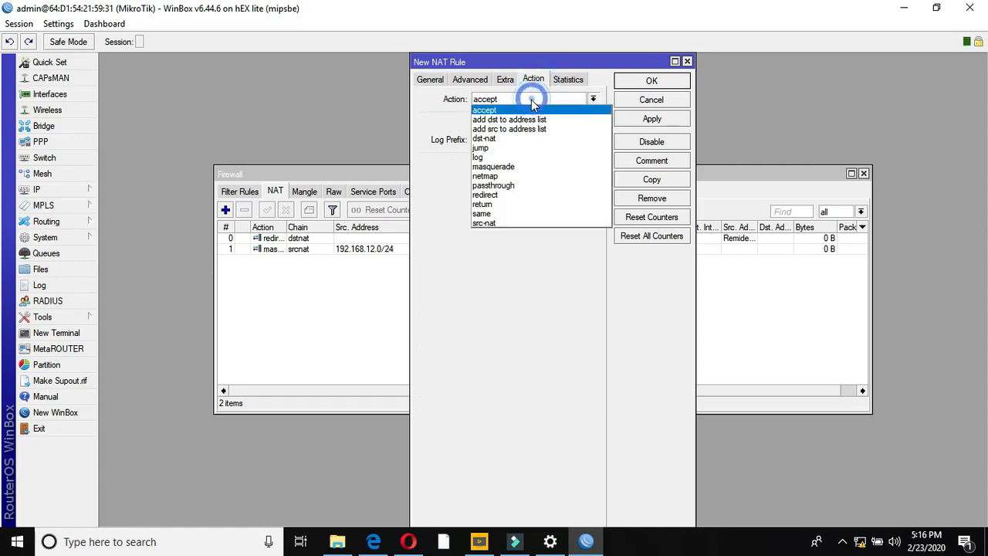
pyautogui.click(494, 167)
pyautogui.click(643, 120)
pyautogui.click(642, 83)
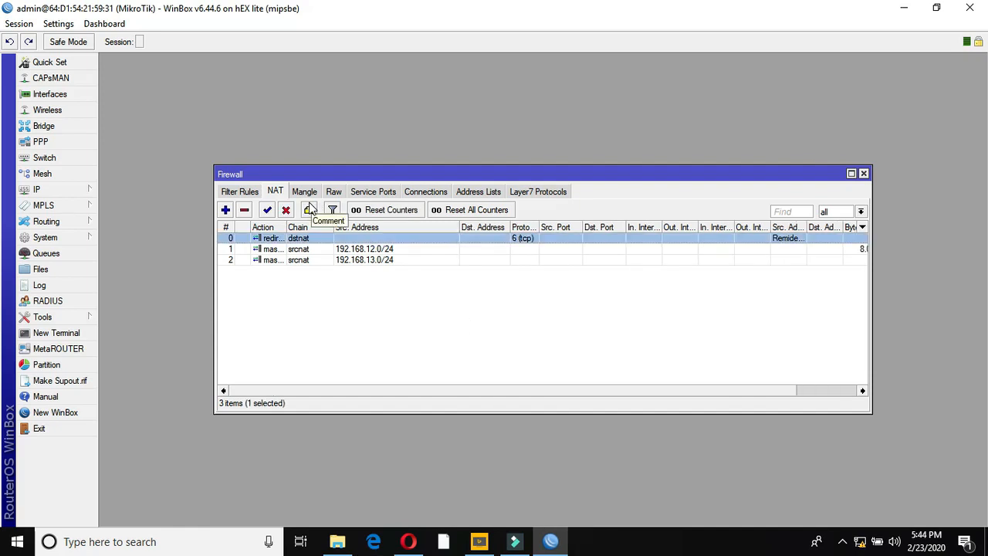
# - Restrict the forward drop rule to the Remider User source address list, then close Firewall
pyautogui.click(250, 198)
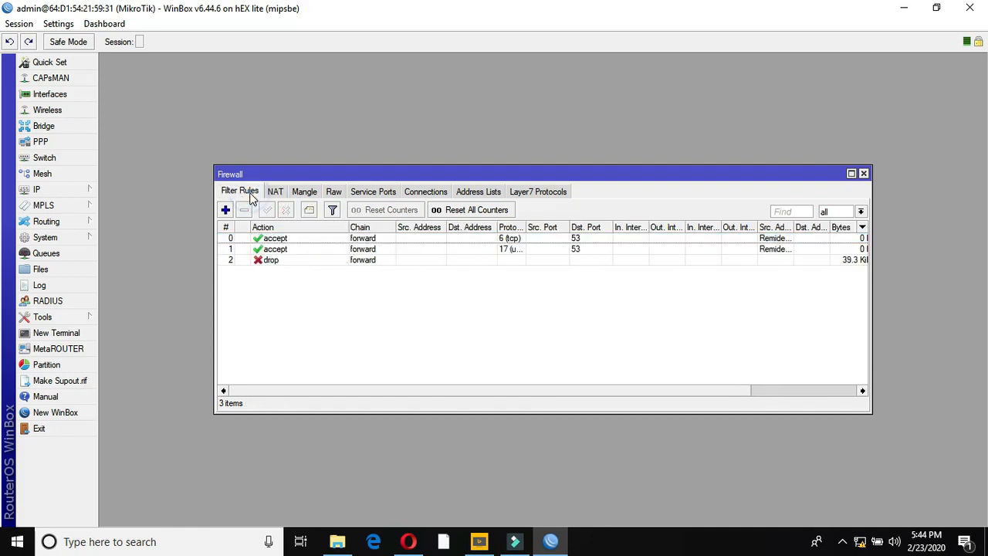
pyautogui.doubleClick(292, 267)
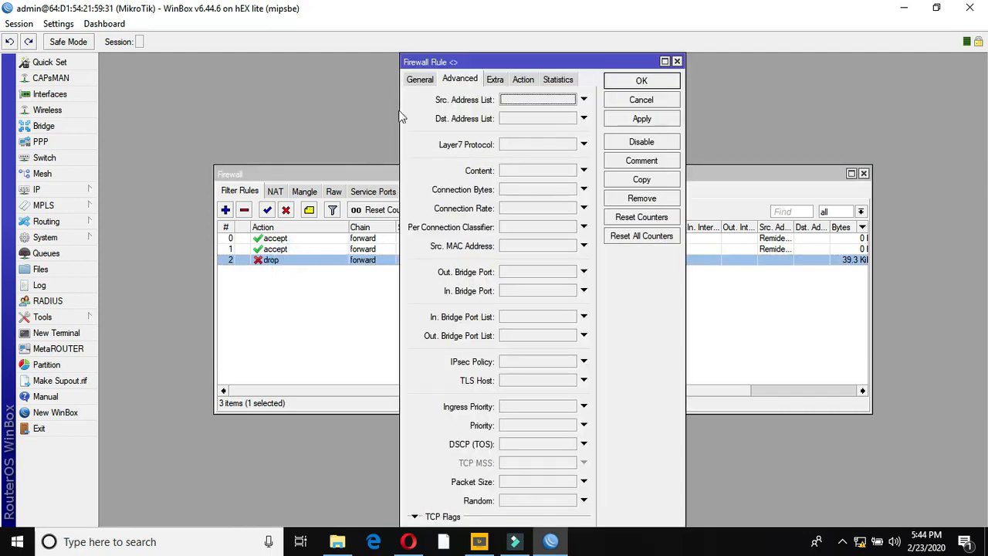
pyautogui.click(420, 80)
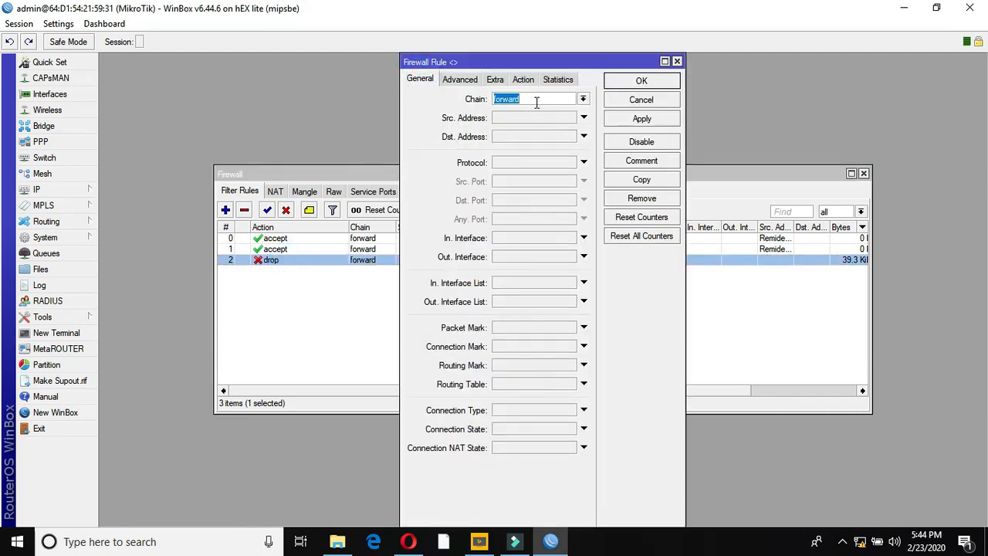
pyautogui.click(522, 80)
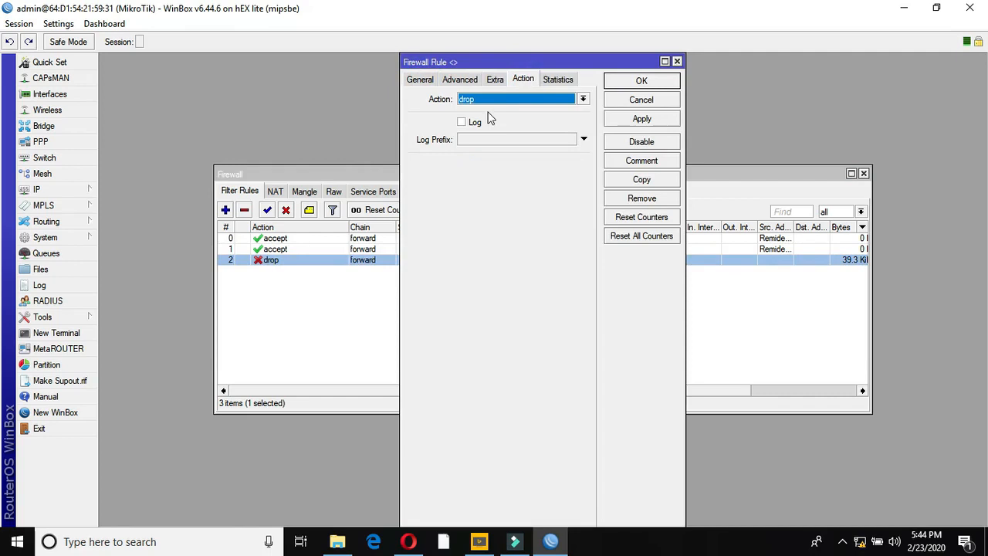
pyautogui.click(460, 80)
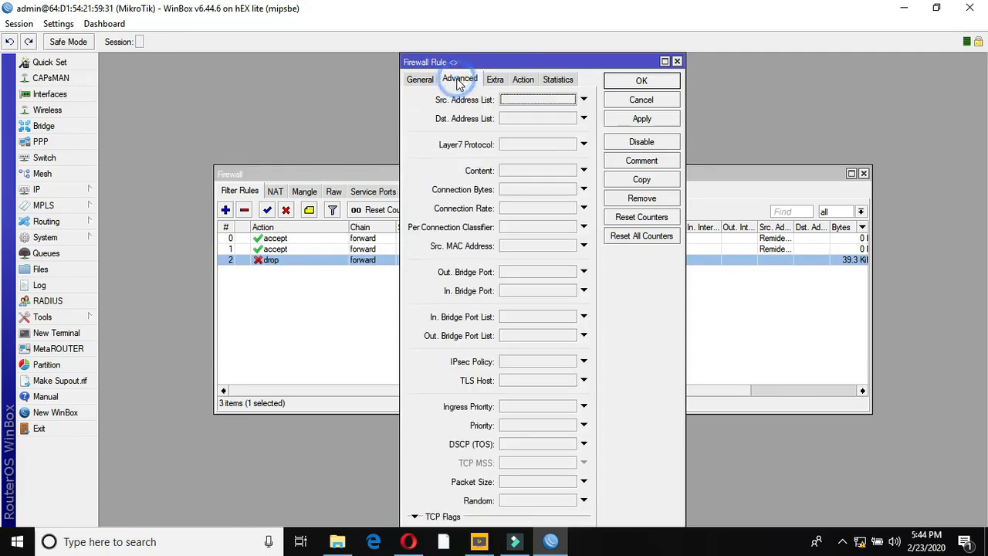
pyautogui.click(511, 100)
pyautogui.click(569, 101)
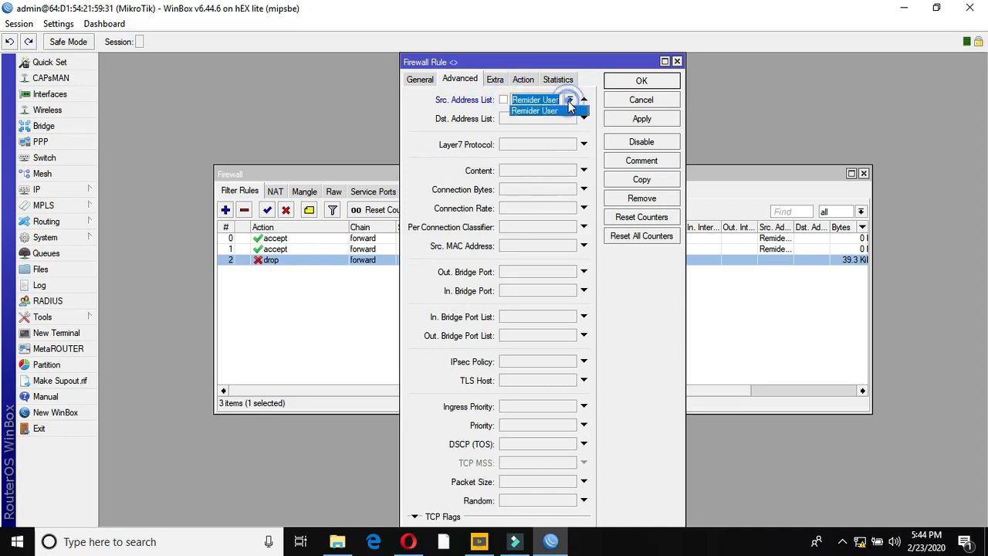
pyautogui.click(554, 112)
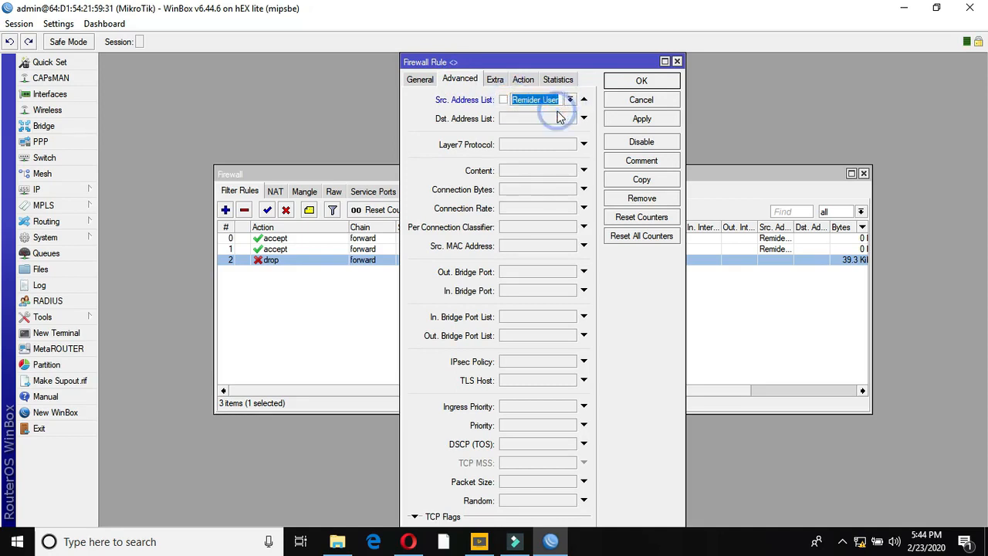
pyautogui.click(634, 119)
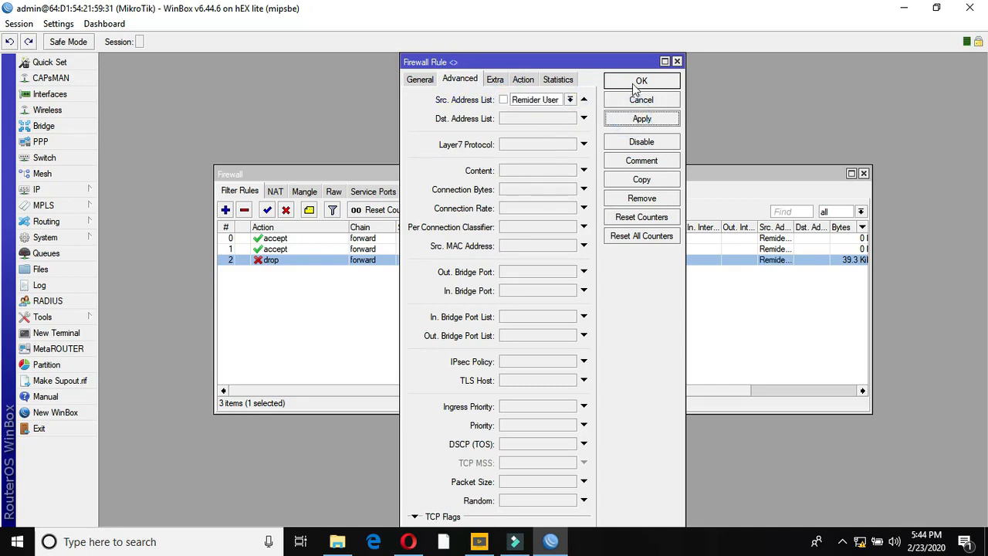
pyautogui.click(635, 81)
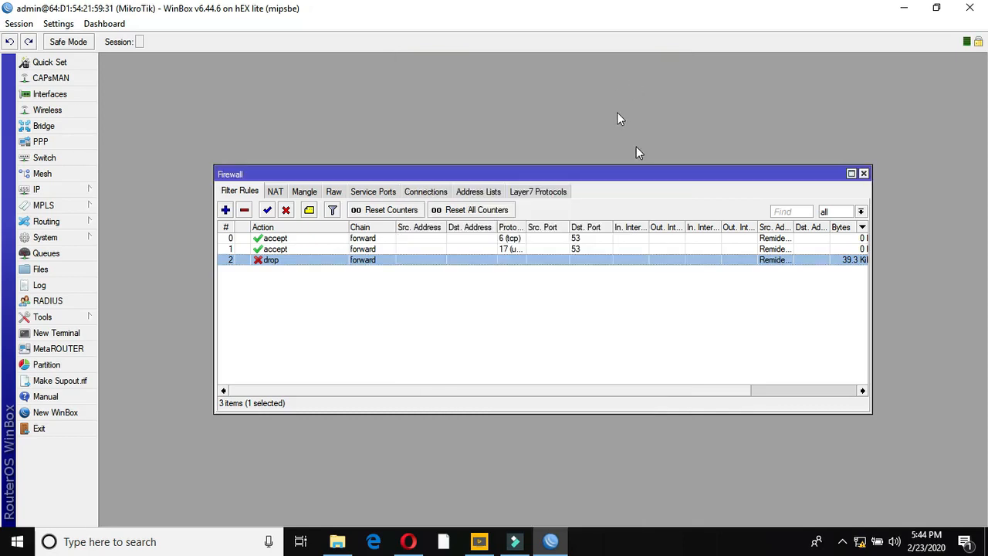
pyautogui.click(864, 174)
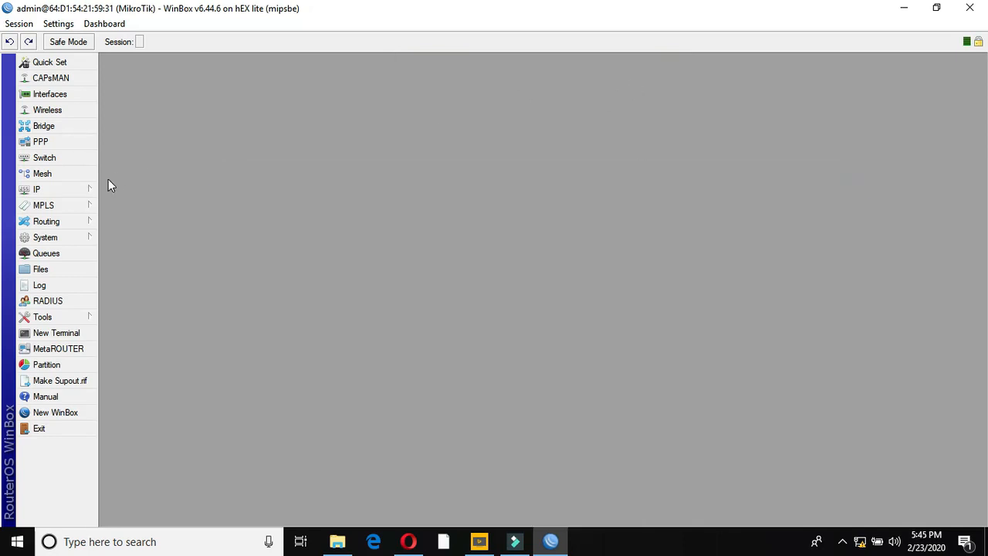
# - Change the first PPP secret's profile from default to 10Mb, then select the second secret
pyautogui.click(67, 193)
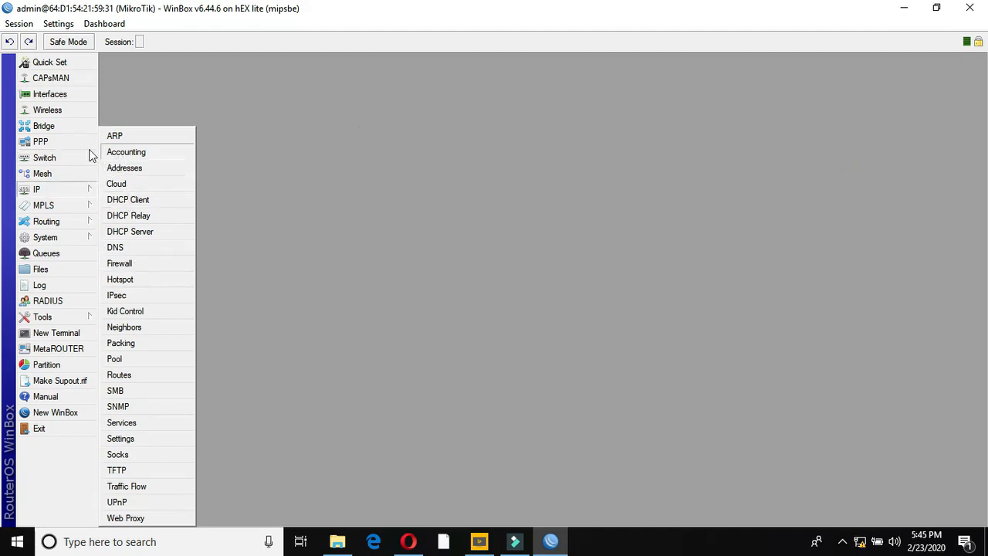
pyautogui.click(58, 143)
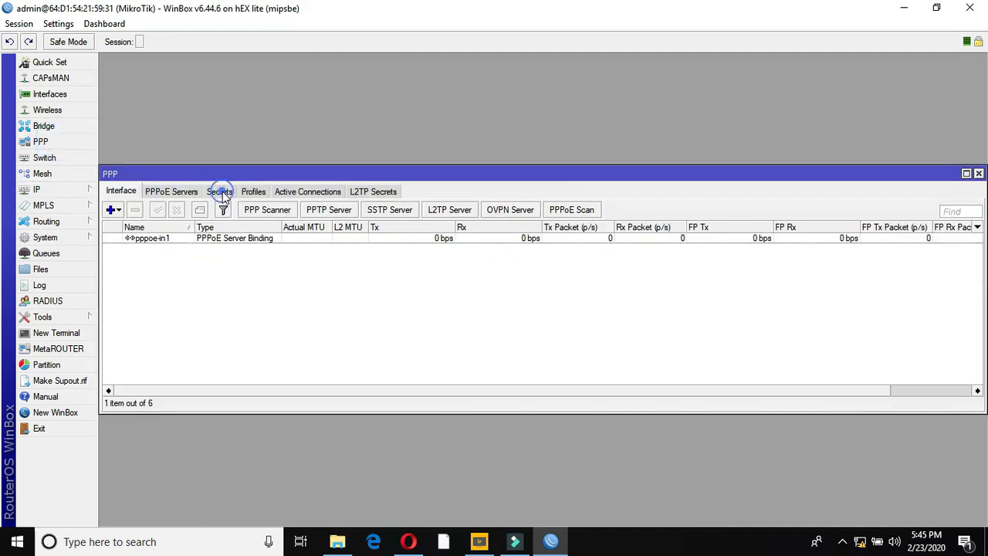
pyautogui.click(220, 192)
pyautogui.click(151, 239)
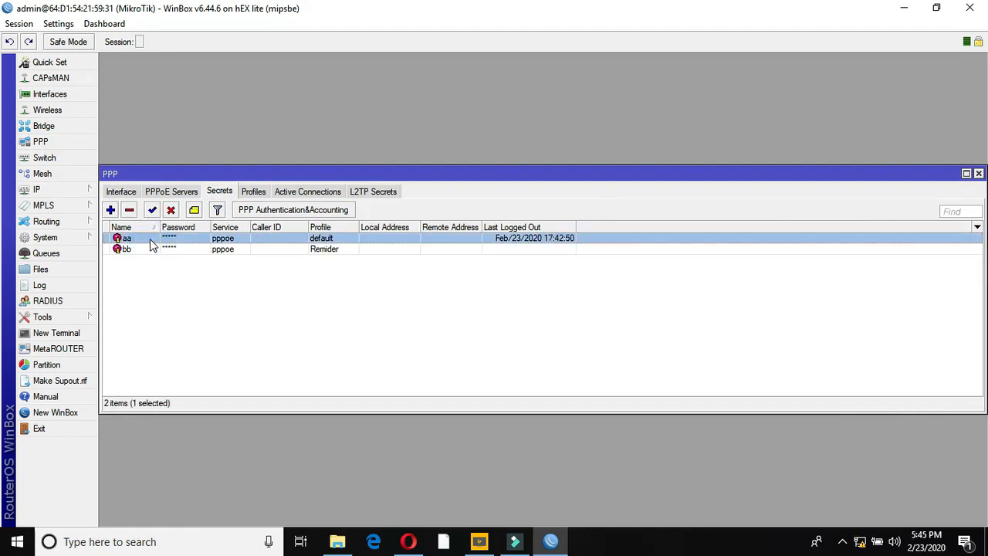
pyautogui.doubleClick(342, 241)
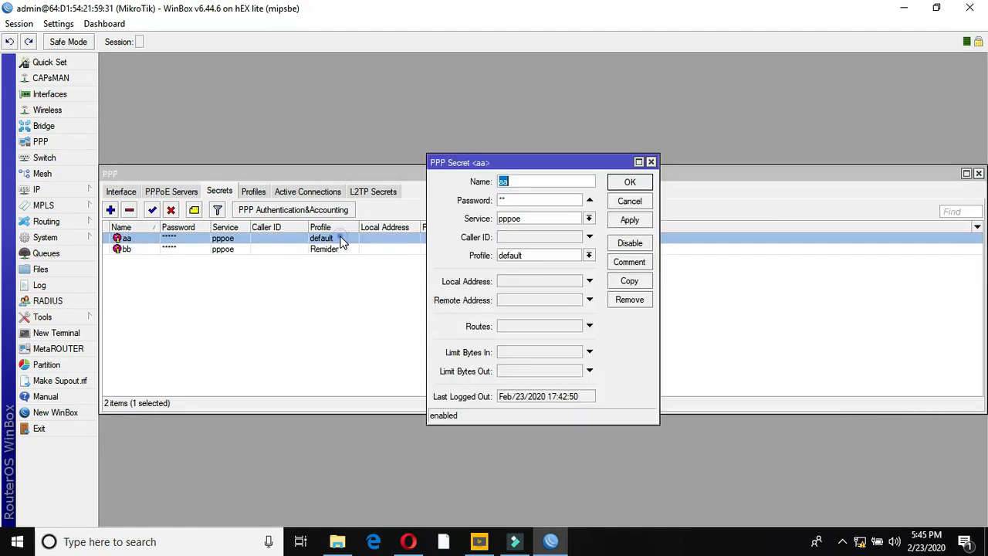
pyautogui.click(589, 255)
pyautogui.click(535, 266)
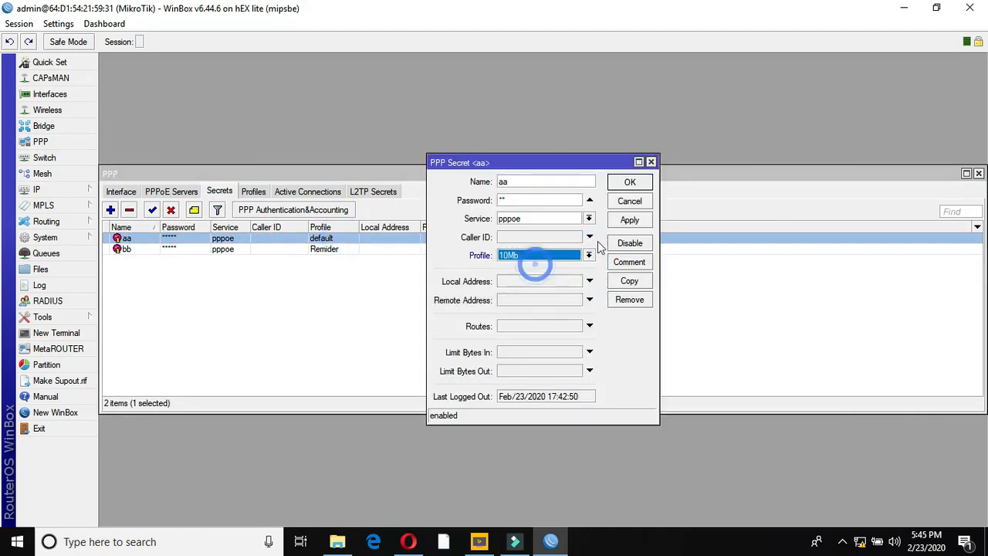
pyautogui.click(630, 220)
pyautogui.click(624, 183)
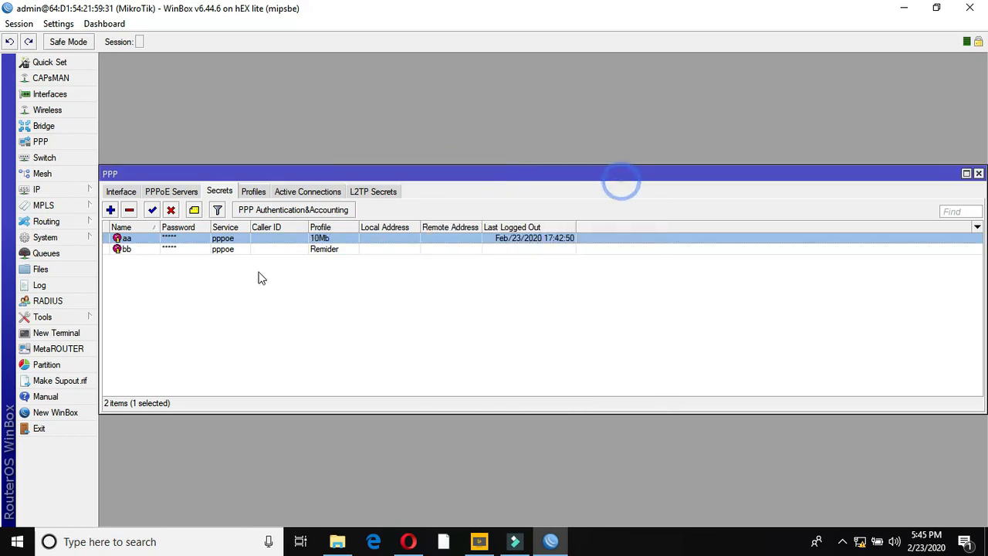
pyautogui.click(139, 250)
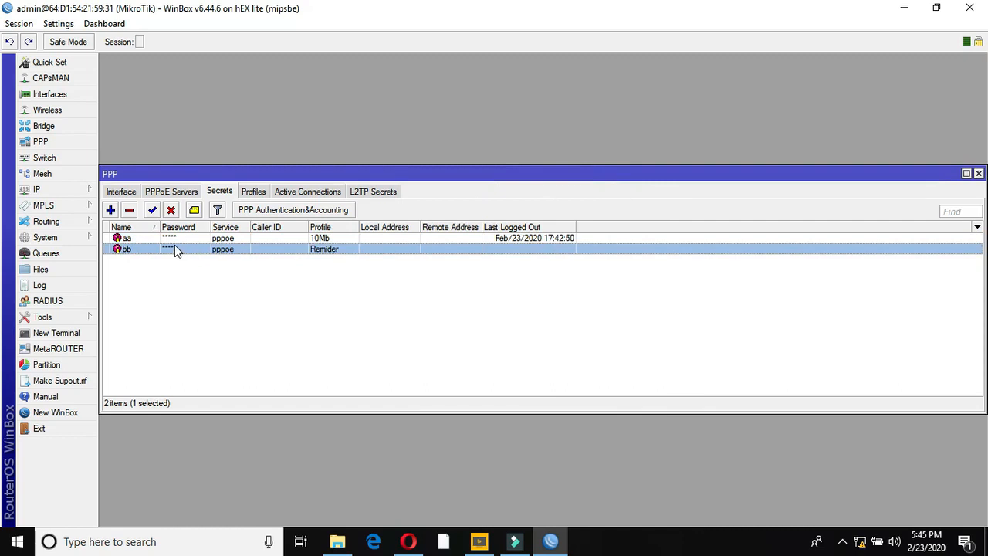
# - Minimize WinBox and the browser and open the Broadband Connection network settings
pyautogui.click(903, 7)
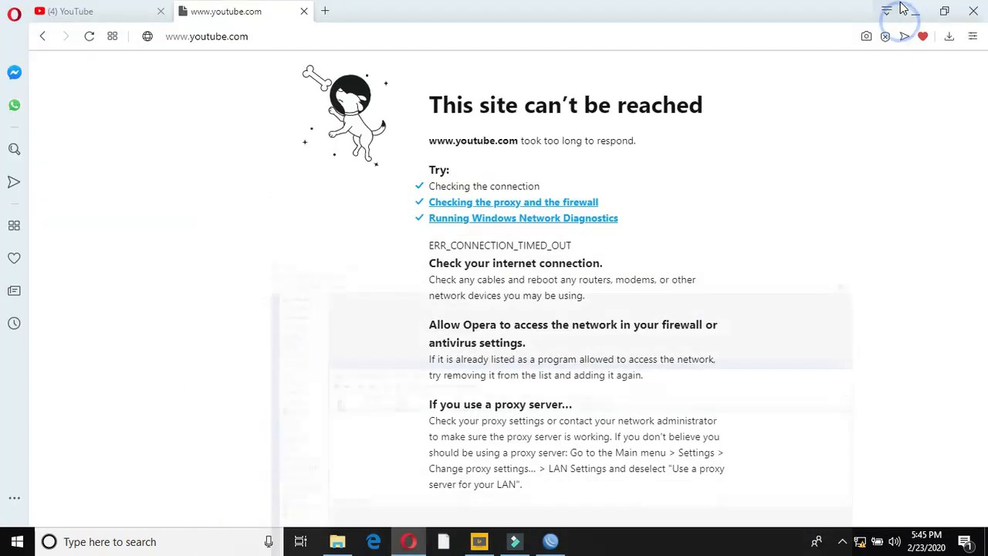
pyautogui.click(922, 18)
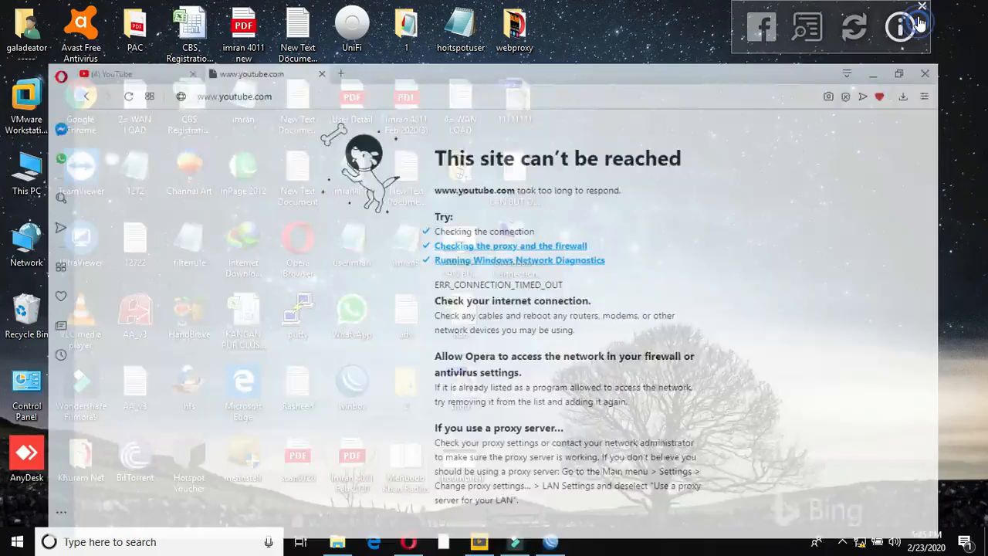
pyautogui.doubleClick(529, 267)
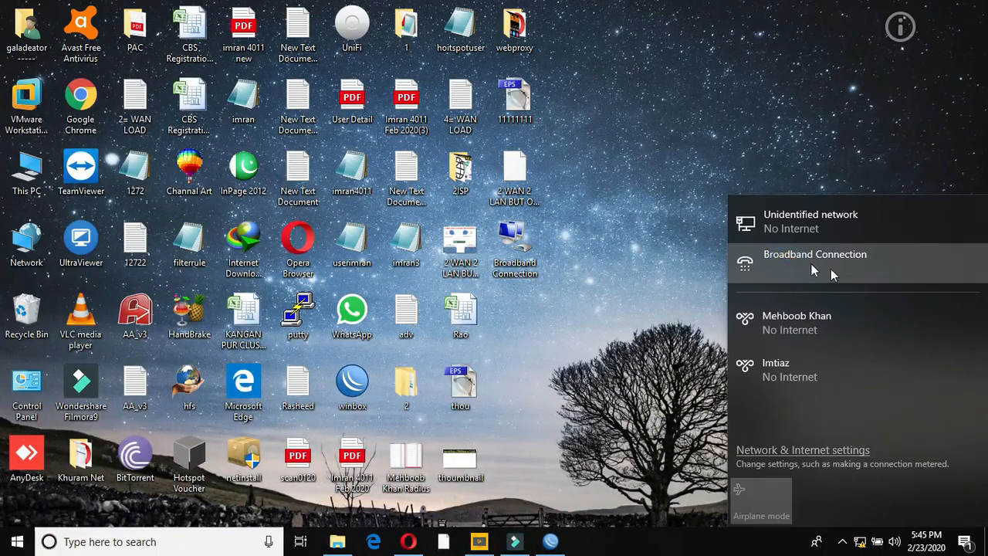
pyautogui.click(818, 267)
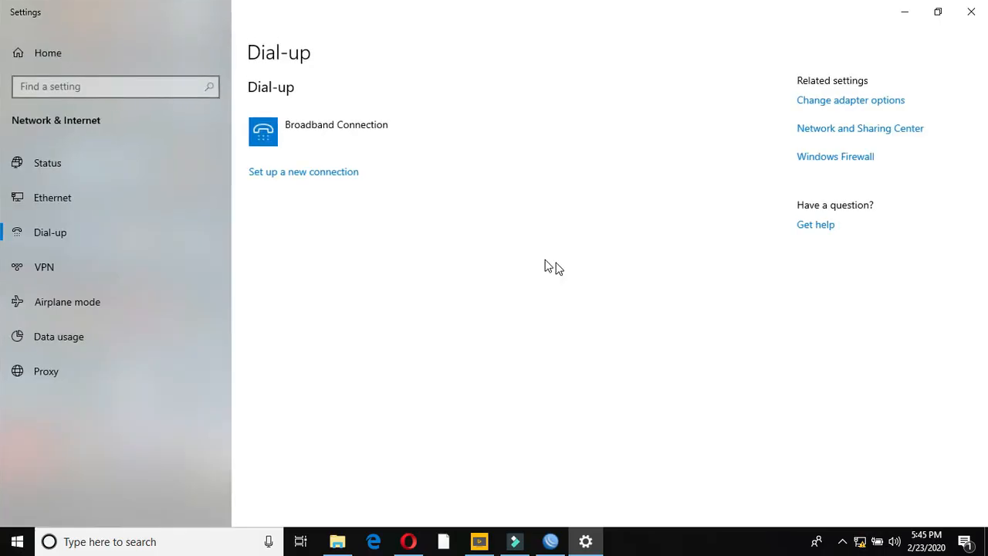
# - Connect Broadband Connection with the PPPoE user's username and password, then minimize Settings
pyautogui.click(315, 131)
pyautogui.click(344, 180)
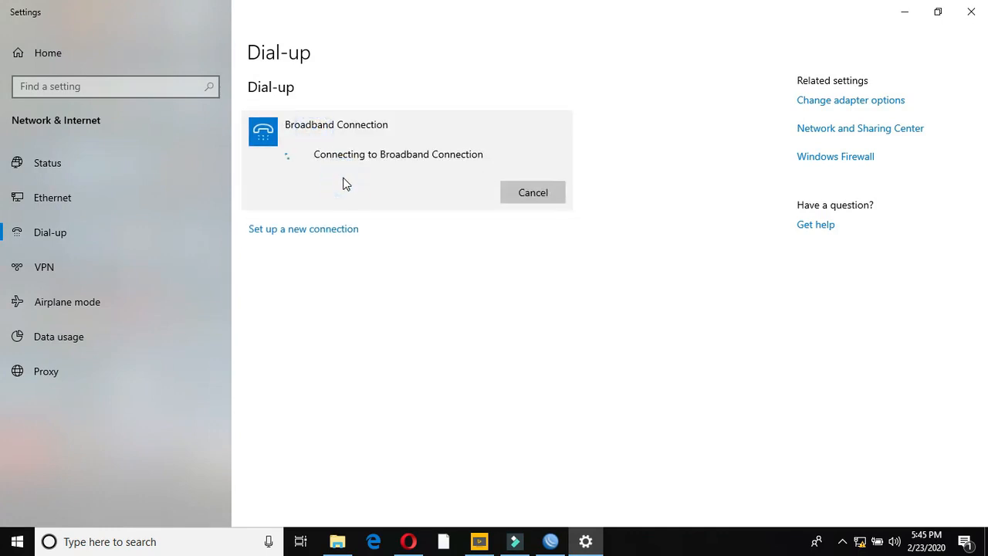
pyautogui.write('aa')
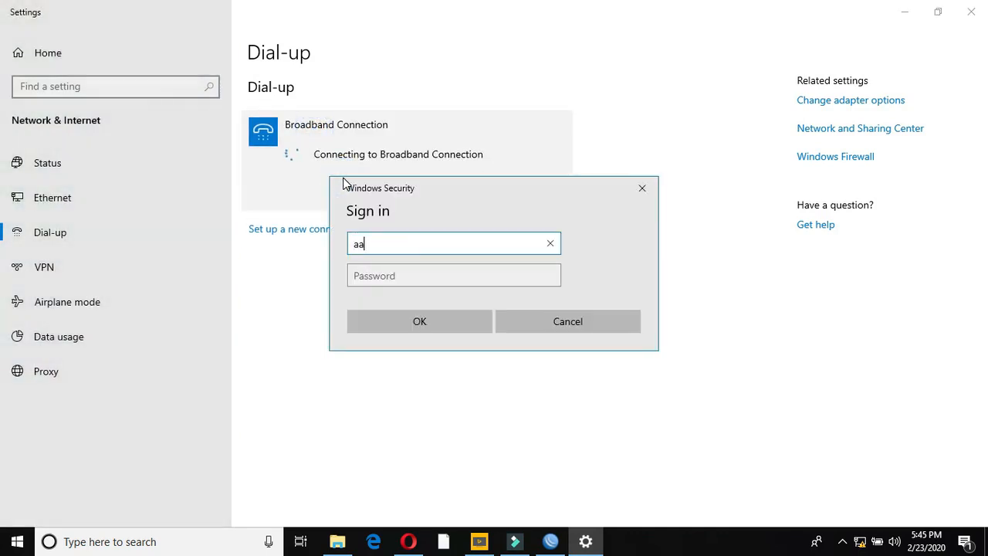
pyautogui.press('Tab')
pyautogui.write('a')
pyautogui.click(443, 323)
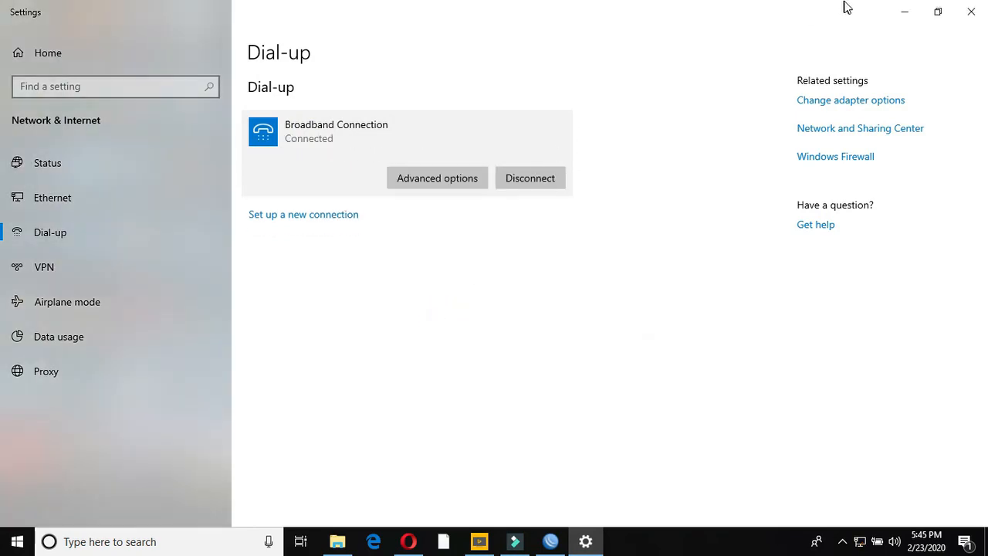
pyautogui.click(900, 13)
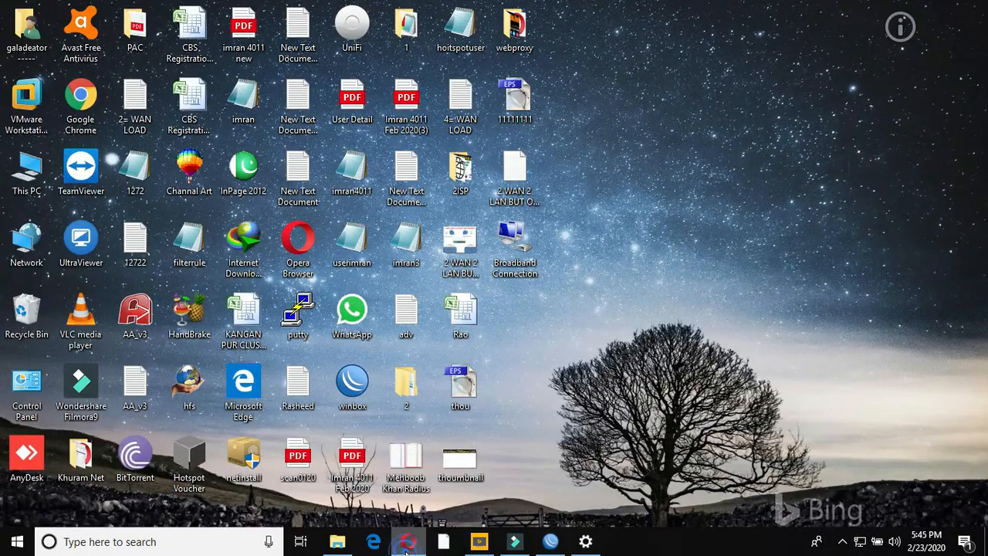
# - In Opera, reload the unreachable YouTube tab and run the 'hadi network' search in the first tab
pyautogui.click(408, 541)
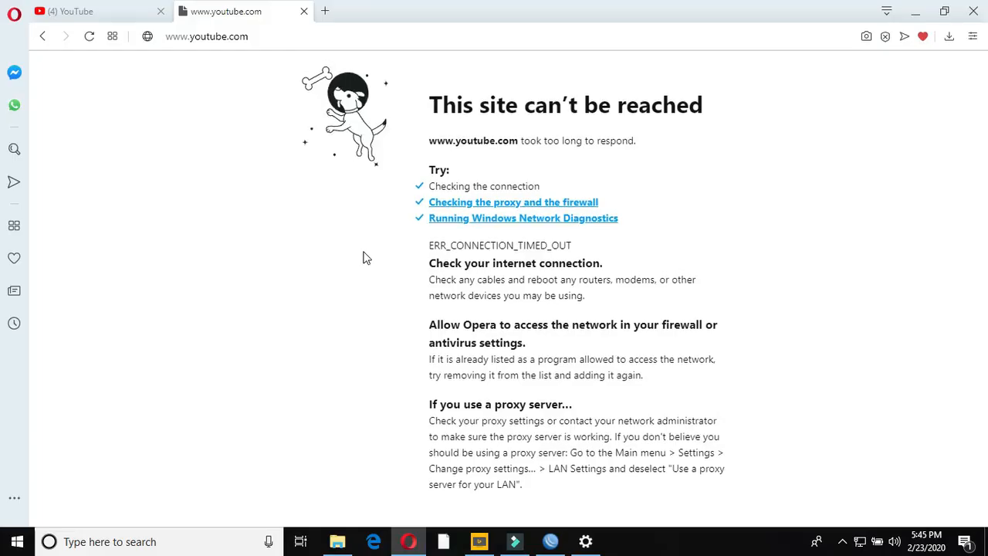
pyautogui.click(90, 36)
pyautogui.click(92, 13)
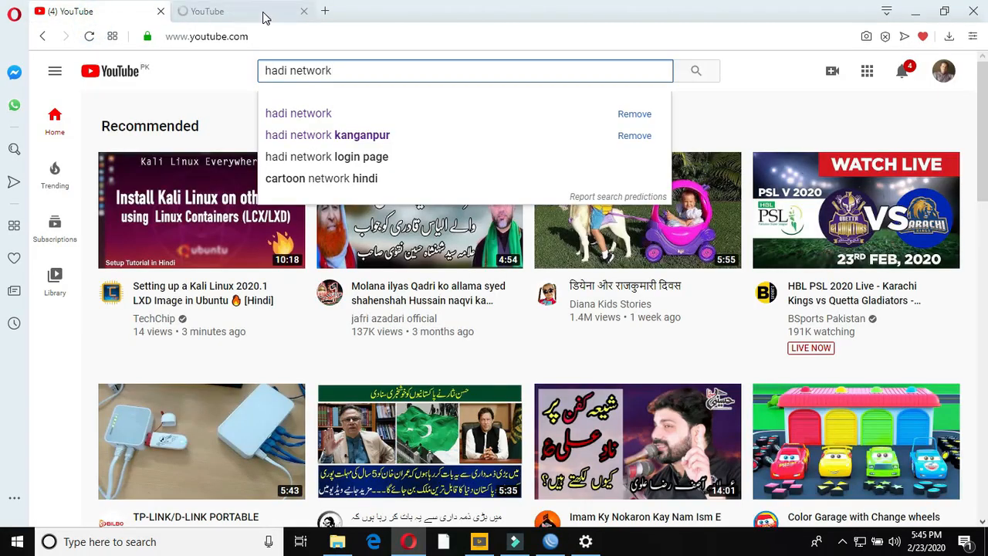
pyautogui.press('Return')
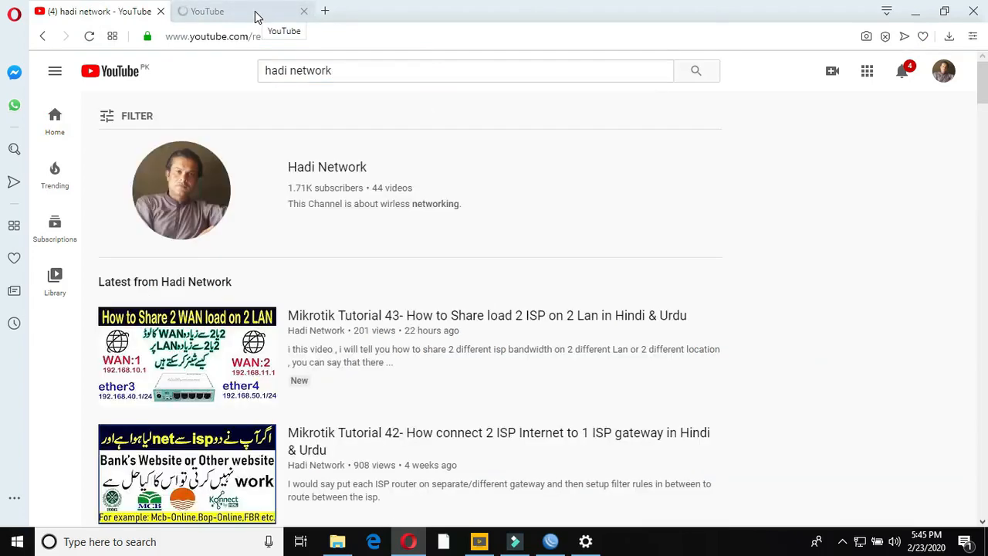
pyautogui.click(256, 14)
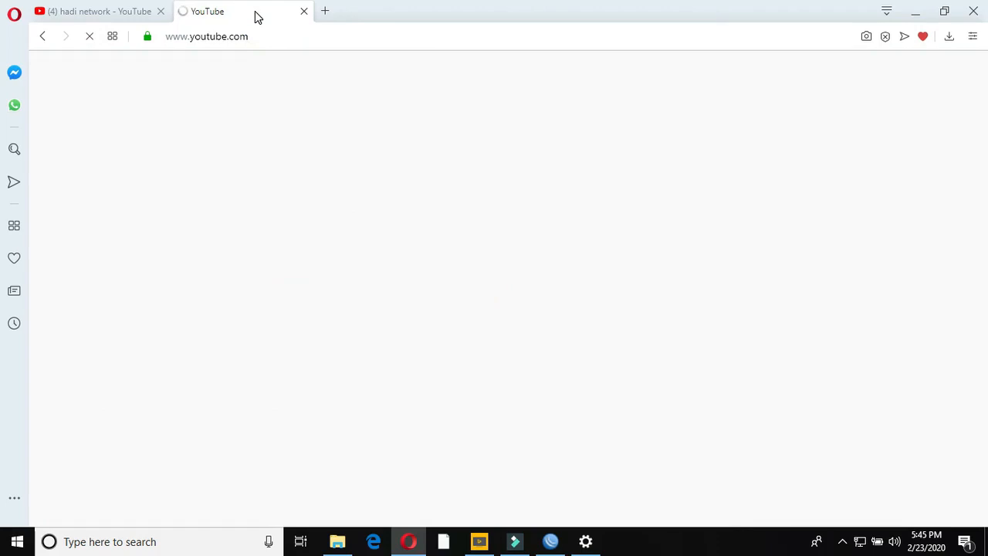
# - Load yahoo.com in a new browser tab
pyautogui.click(325, 10)
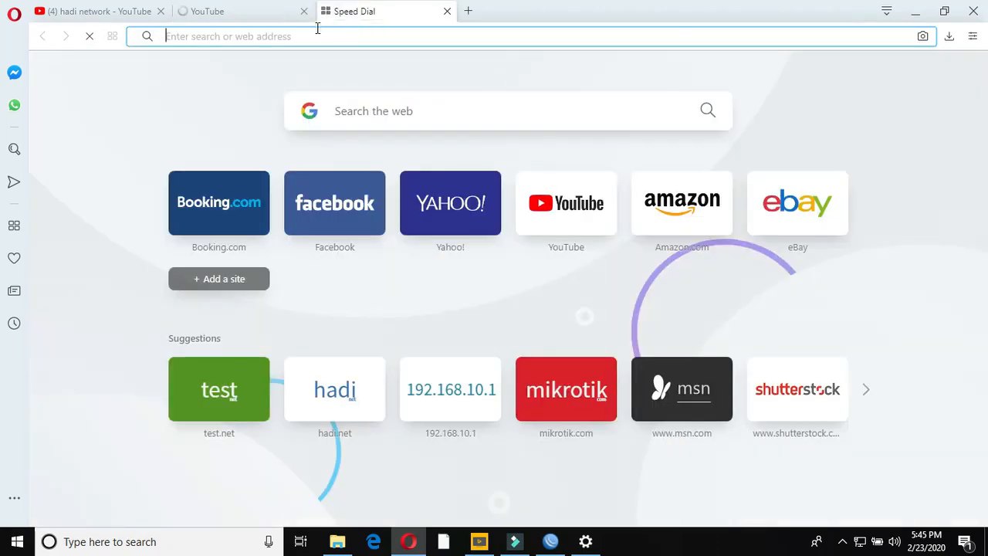
pyautogui.click(313, 35)
pyautogui.write('yah')
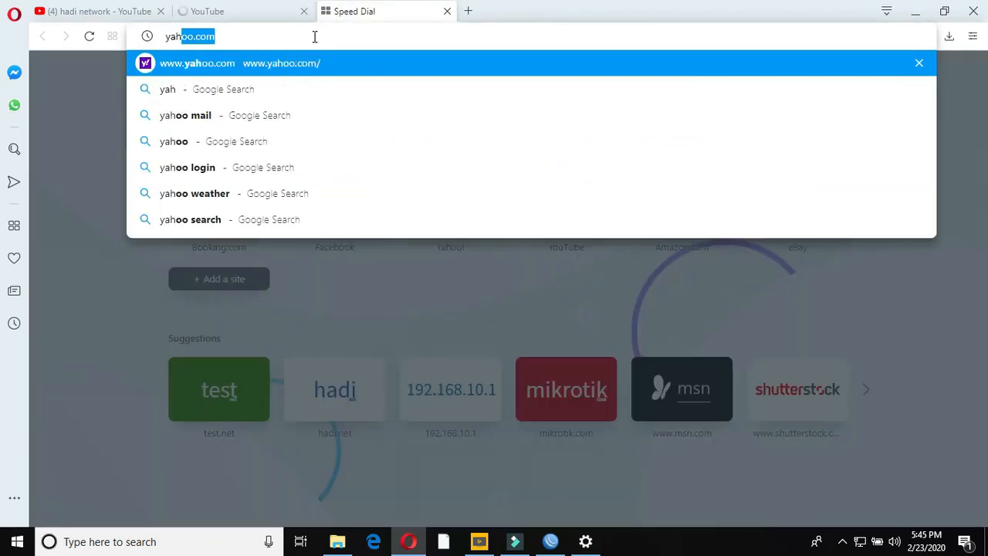
pyautogui.write('oo')
pyautogui.press('Return')
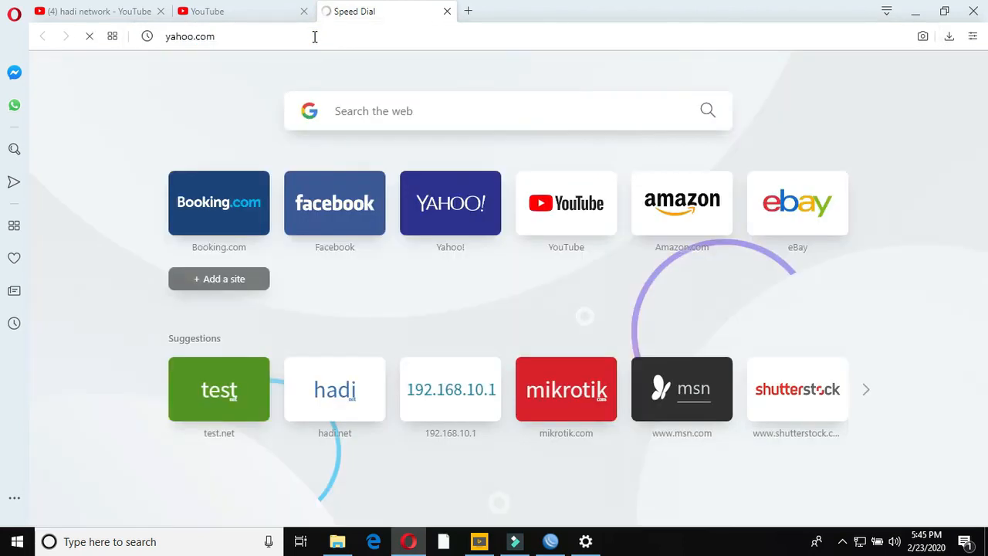
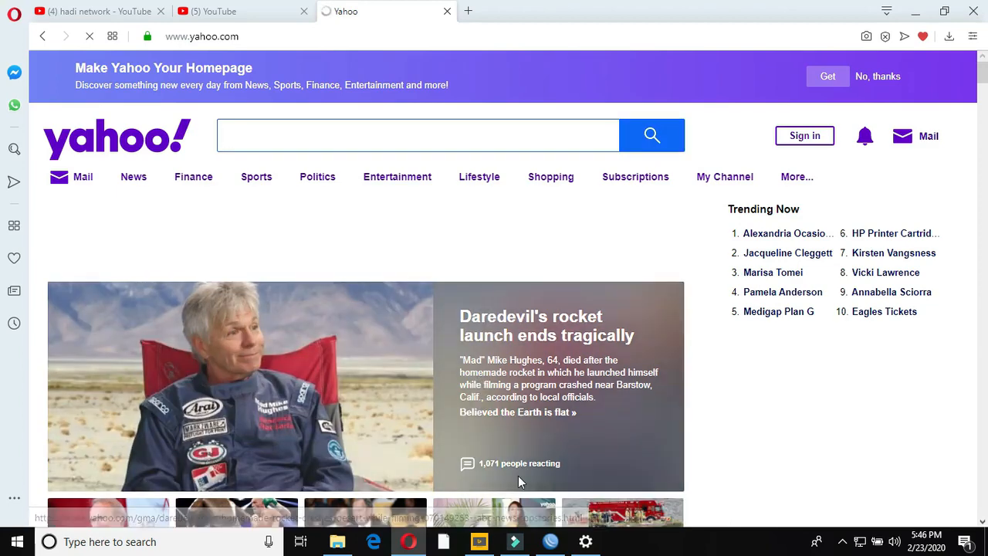
# - Bring WinBox in front of Opera to show the two PPPoE secrets with 10Mb and Remider profiles
pyautogui.click(551, 545)
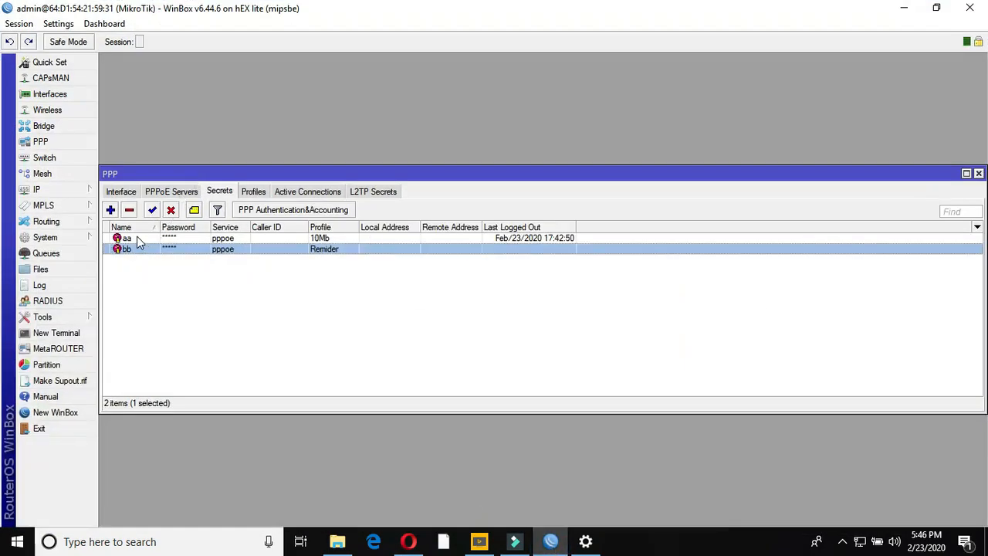
# - Change the first PPPoE secret's profile to Remider and apply it
pyautogui.click(137, 239)
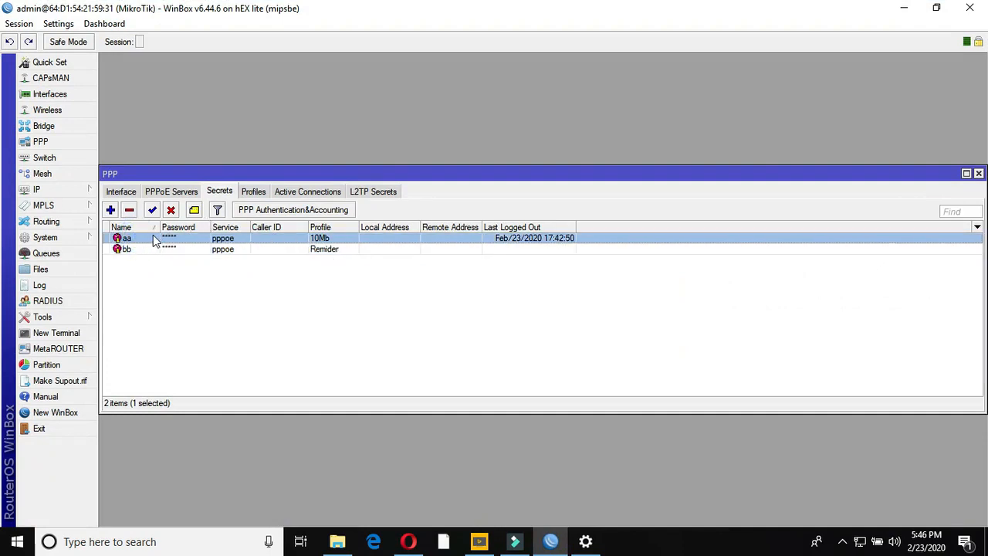
pyautogui.doubleClick(151, 240)
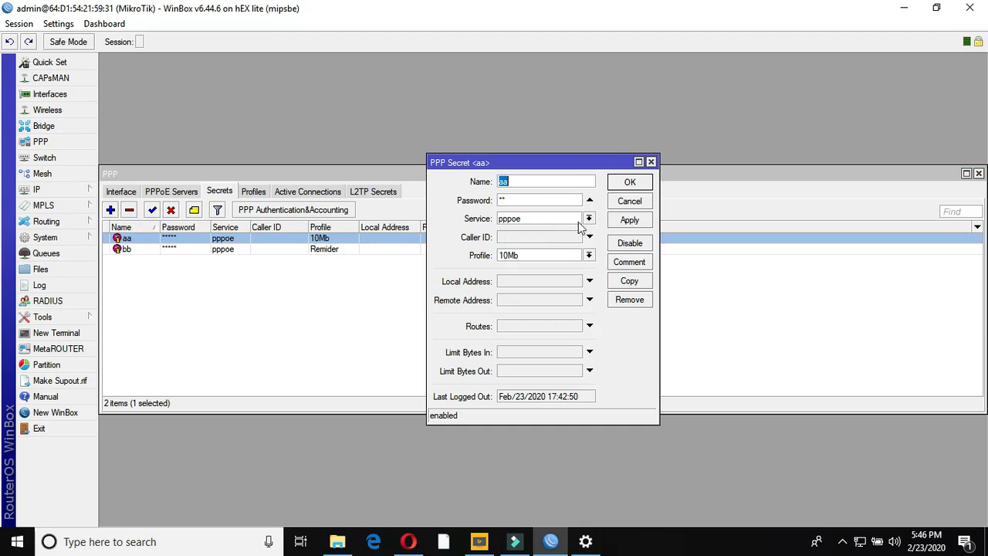
pyautogui.click(589, 254)
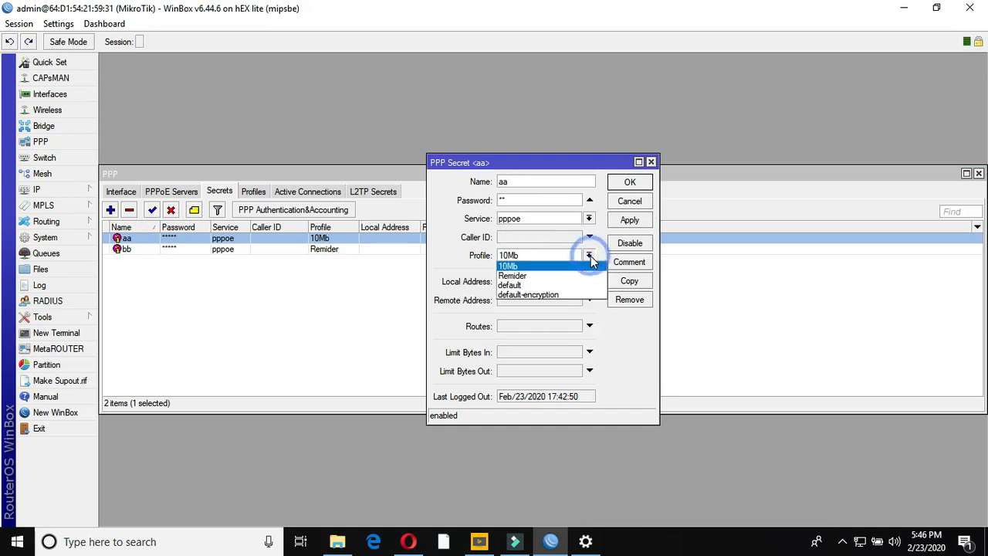
pyautogui.click(539, 277)
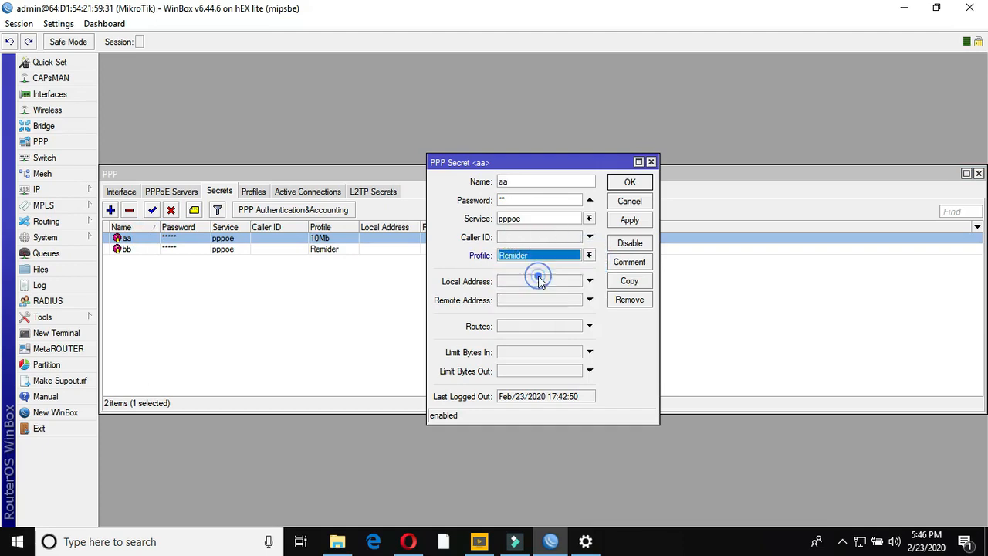
pyautogui.click(641, 221)
pyautogui.click(631, 182)
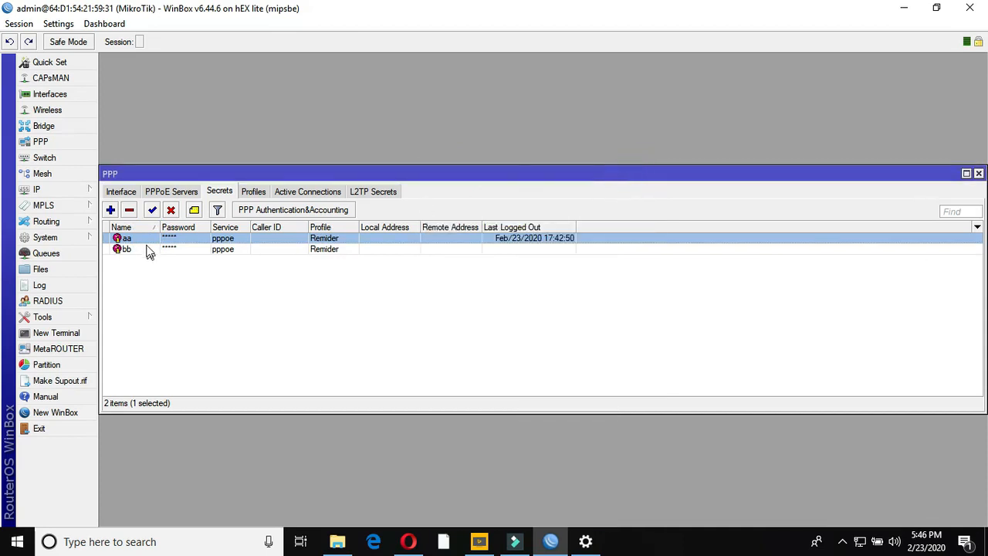
# - Remove the first user's pppoe binding in Interface and confirm no active connections remain
pyautogui.click(127, 190)
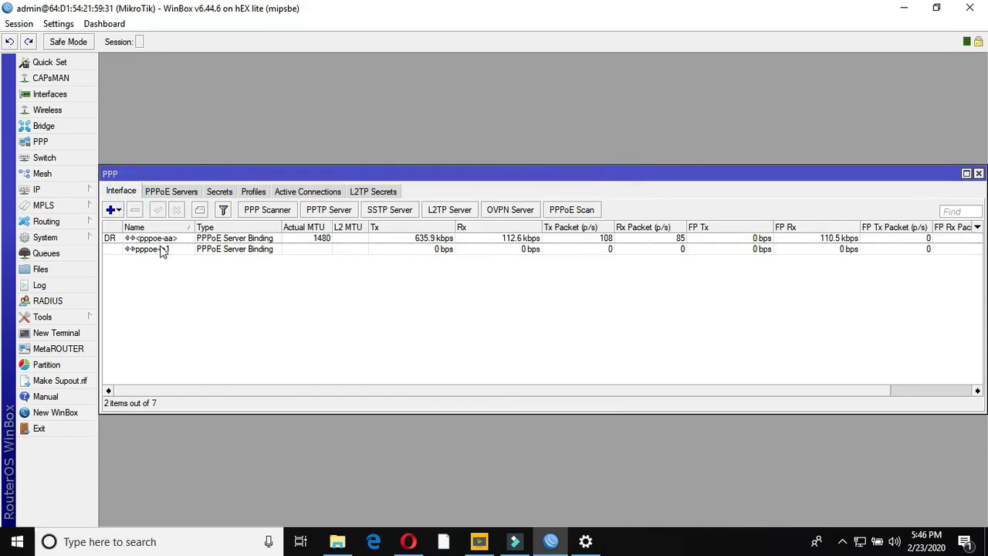
pyautogui.click(162, 240)
pyautogui.click(135, 209)
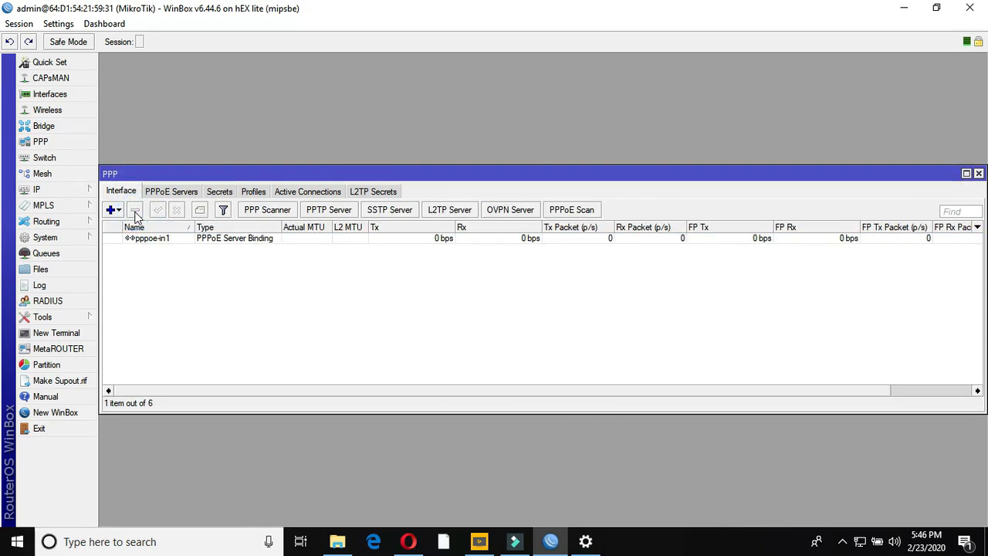
pyautogui.click(332, 193)
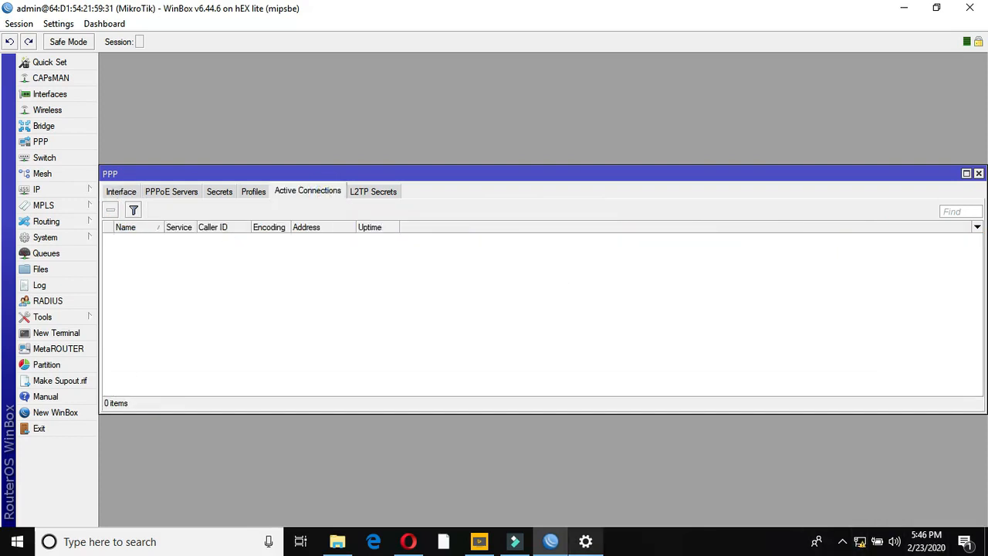
pyautogui.click(586, 542)
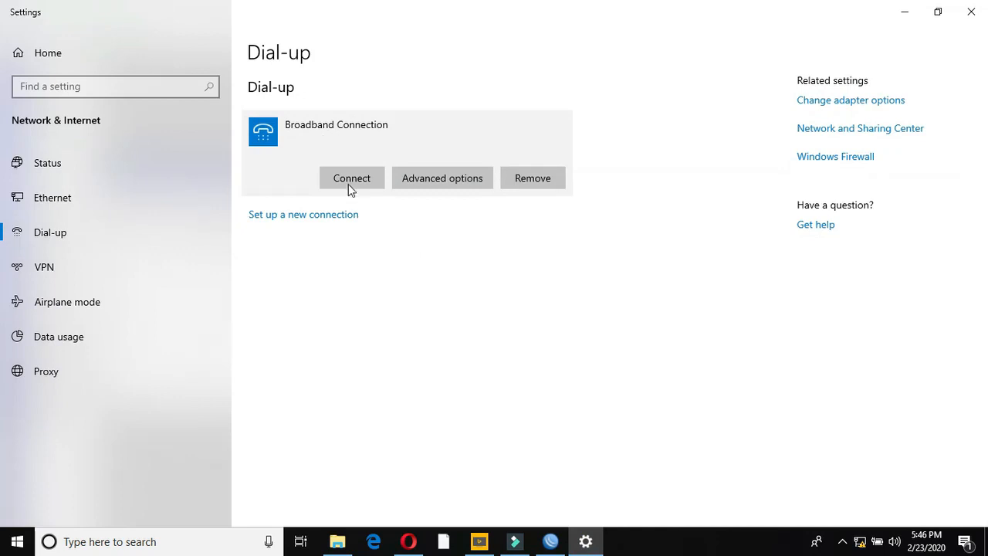
# - Connect Broadband Connection with the reminder user's name and password, then return to Opera
pyautogui.click(348, 184)
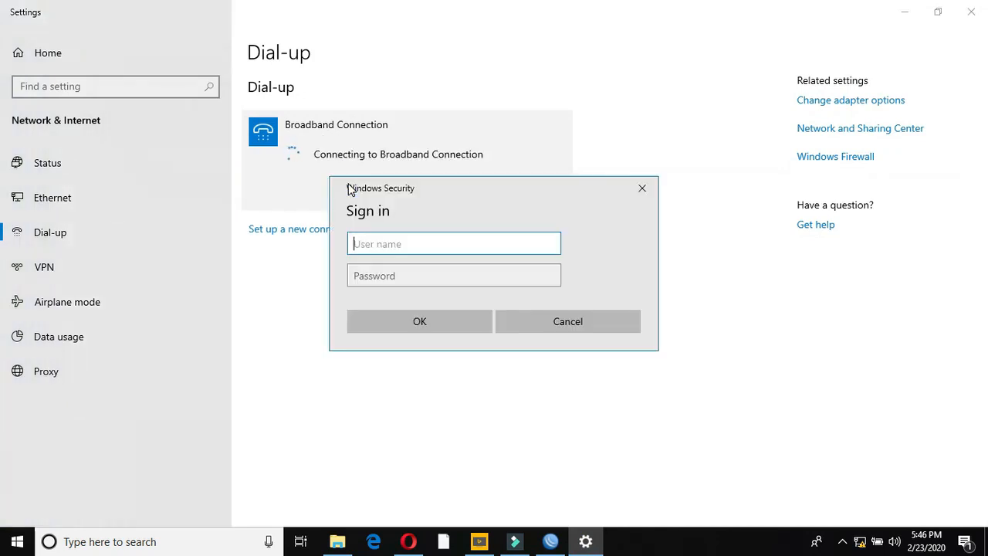
pyautogui.write('aa')
pyautogui.press('Tab')
pyautogui.write('aa')
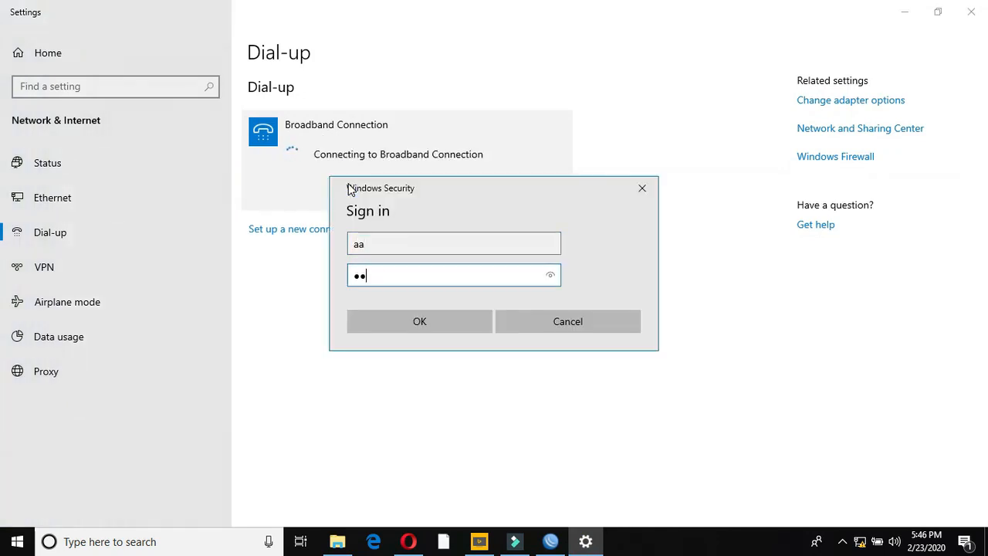
pyautogui.click(463, 325)
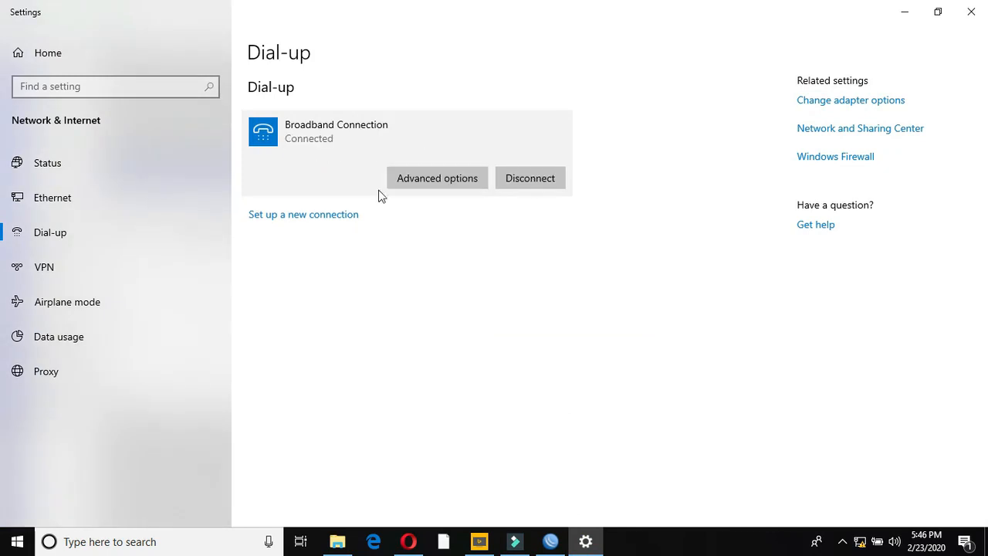
pyautogui.click(903, 14)
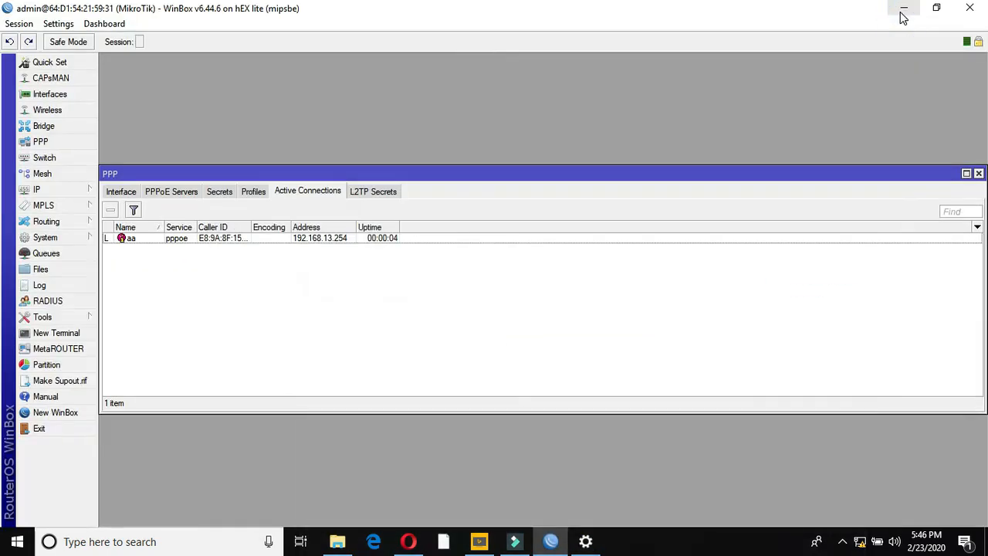
pyautogui.click(410, 543)
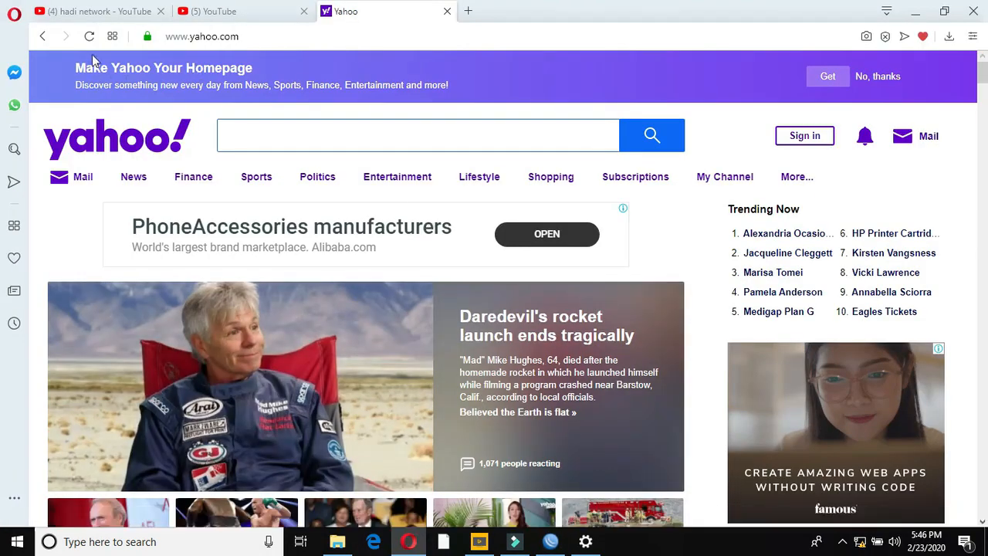
# - Reload the Yahoo tab, which now fails with 'This site can't be reached'
pyautogui.click(89, 36)
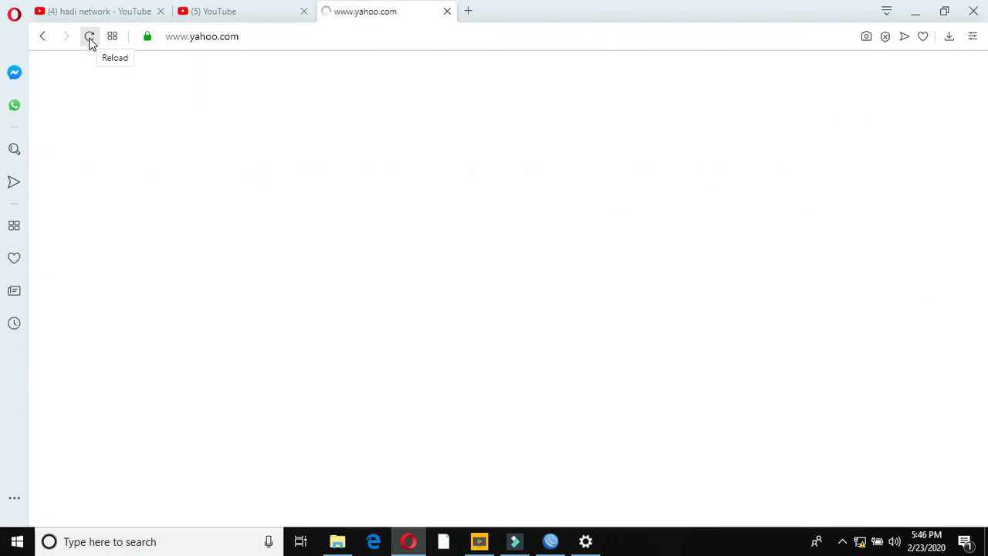
pyautogui.click(89, 36)
pyautogui.click(89, 37)
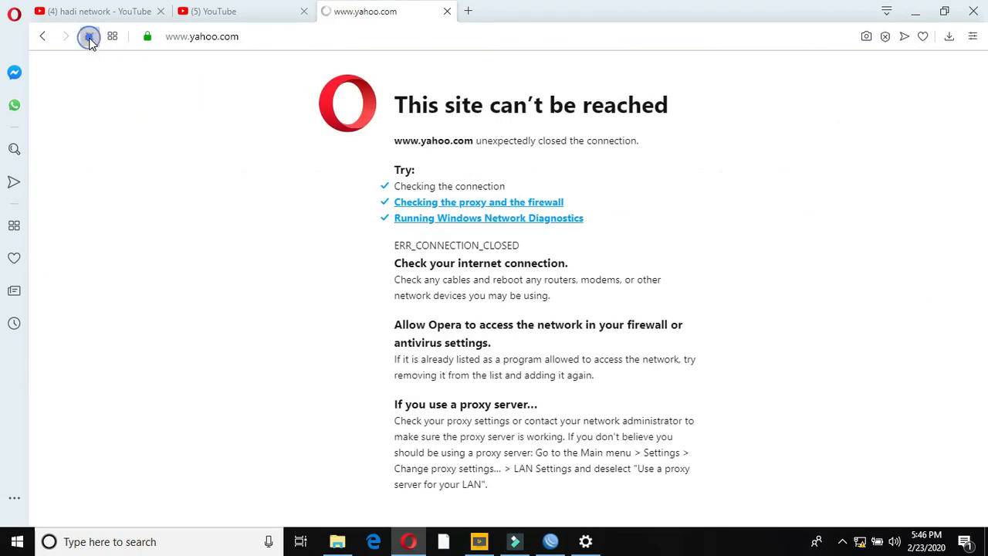
pyautogui.click(90, 39)
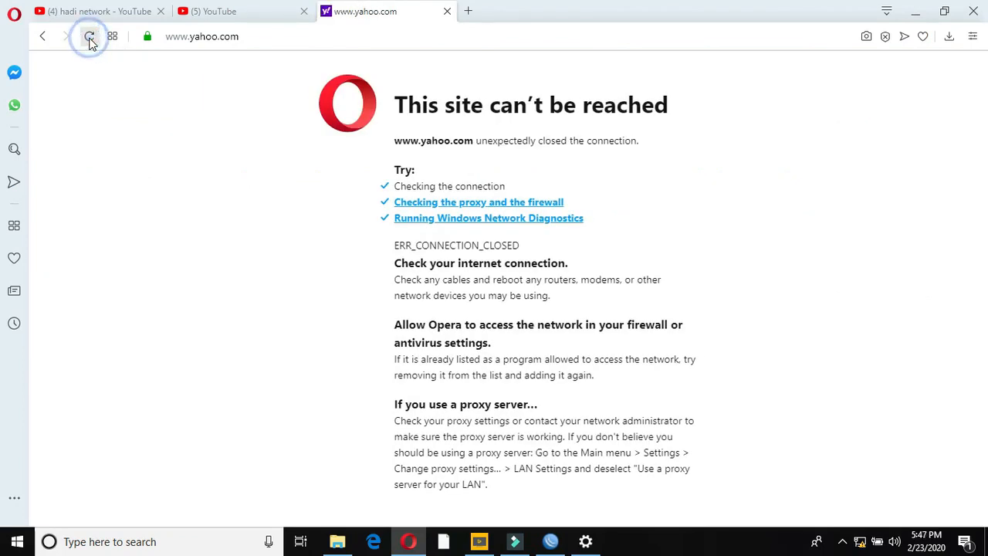
# - Load 192.168.10.1 in a new tab, showing the MikroTik proxy's ERROR: Forbidden page
pyautogui.click(470, 12)
pyautogui.click(452, 39)
pyautogui.write('192.168.10.1')
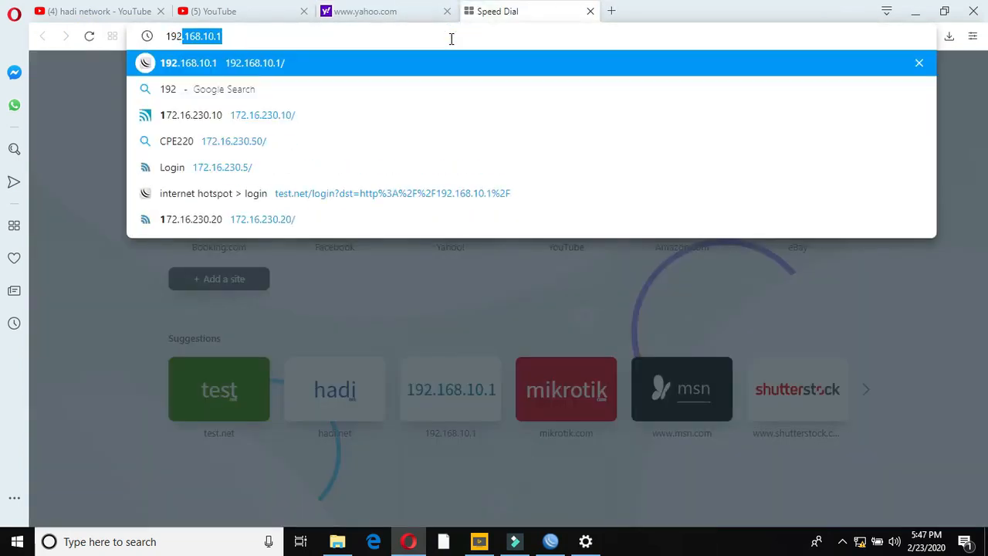
pyautogui.press('Return')
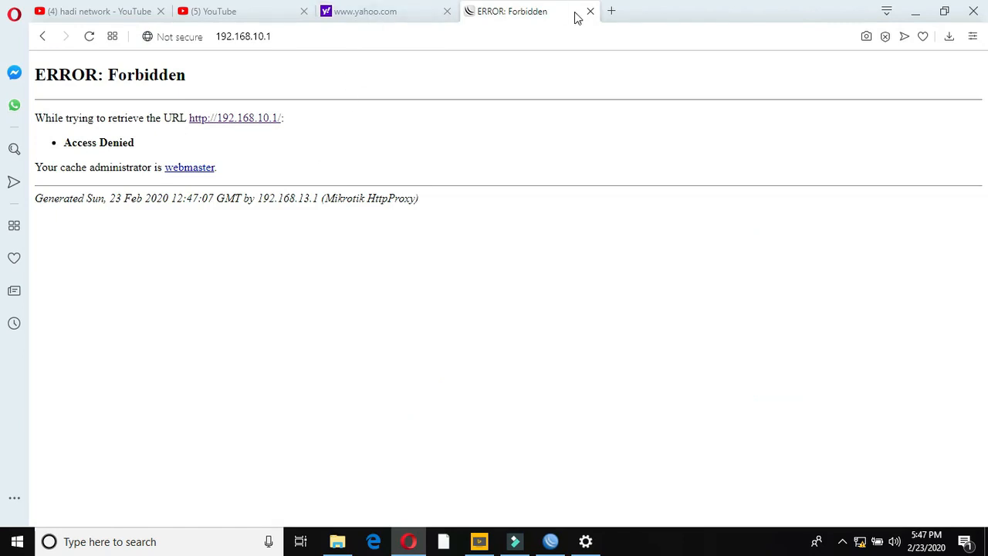
pyautogui.click(613, 12)
# - Try yahoo.com in the new tab and close both YouTube tabs
pyautogui.click(522, 37)
pyautogui.write('yahoo')
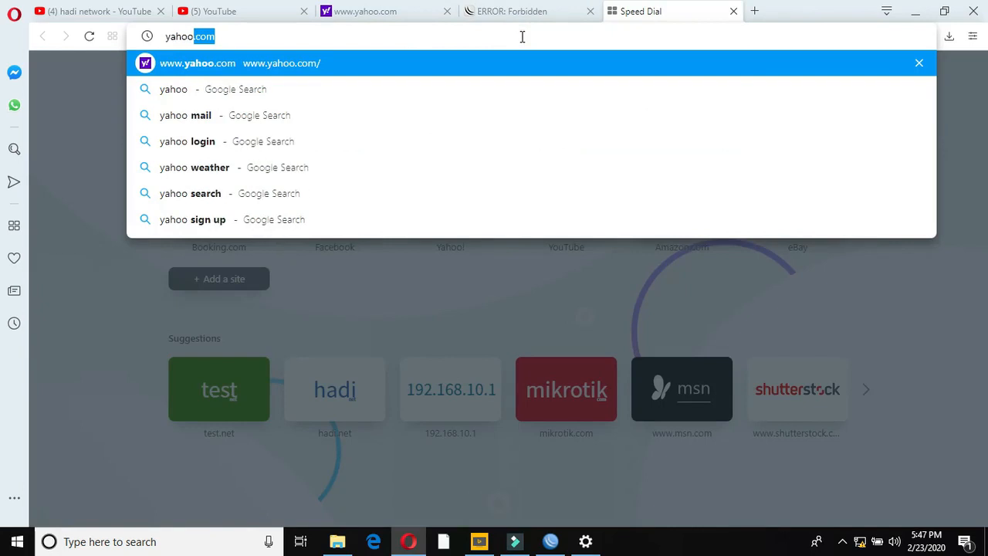
pyautogui.press('Return')
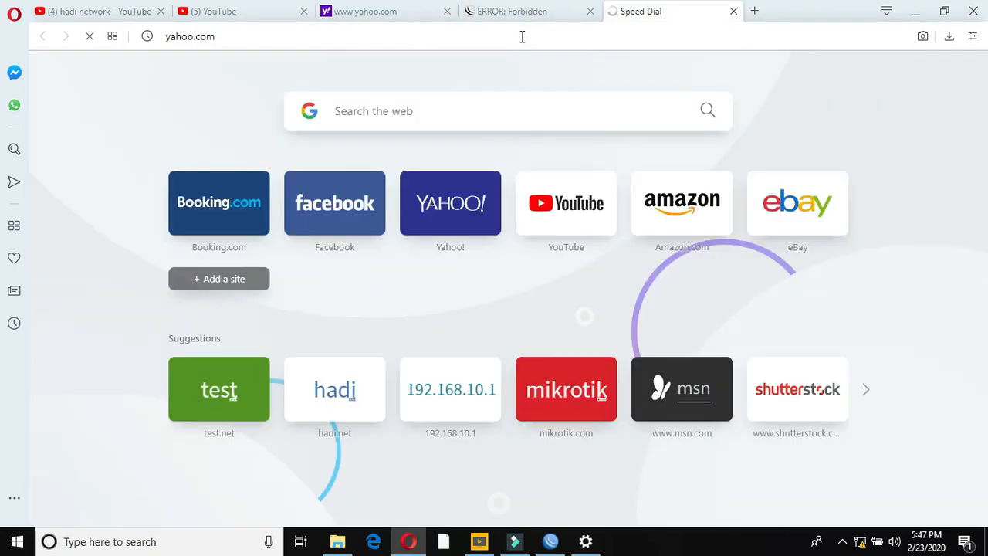
pyautogui.click(254, 14)
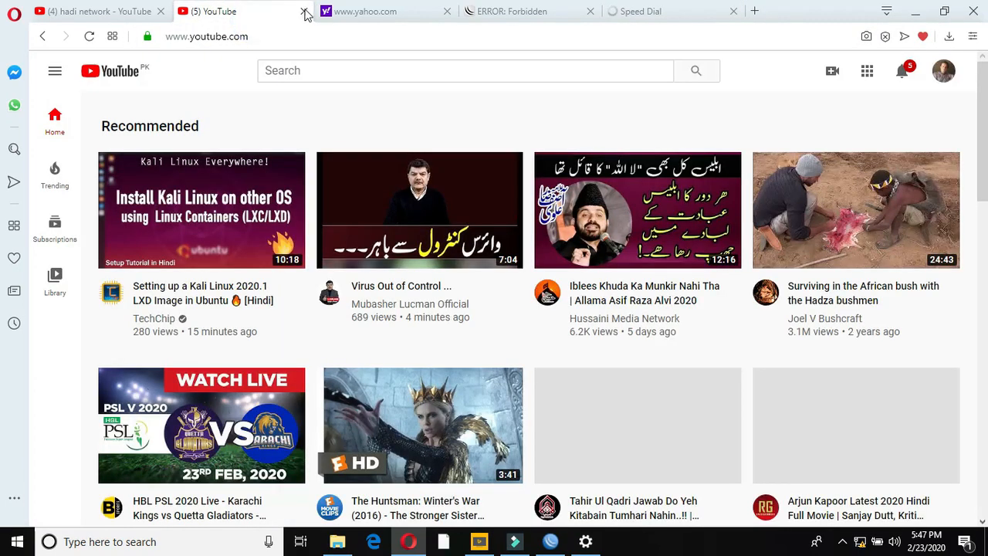
pyautogui.click(305, 12)
pyautogui.click(130, 12)
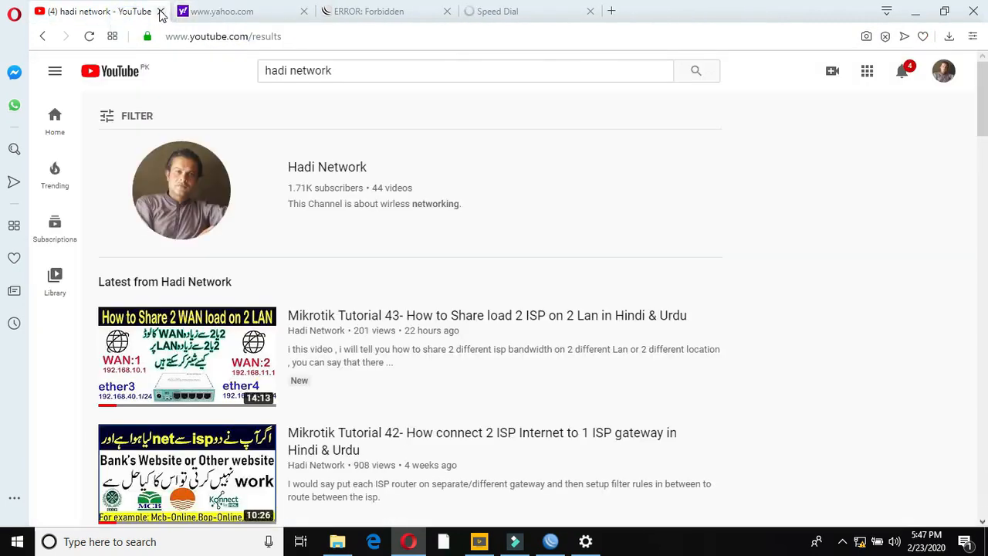
pyautogui.click(161, 13)
# - Reload the timing-out Yahoo tab and reopen 192.168.10.1, again showing the Forbidden page
pyautogui.click(353, 18)
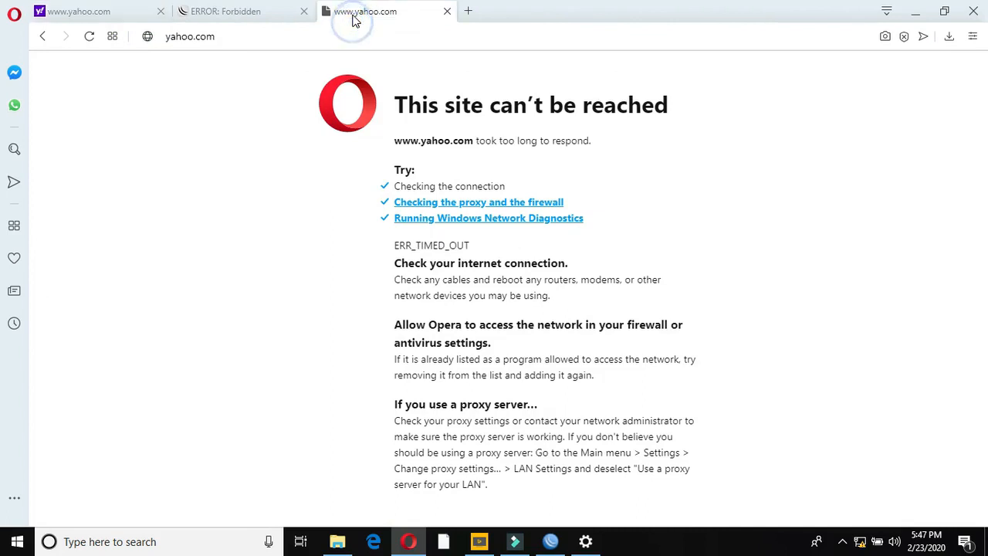
pyautogui.click(89, 37)
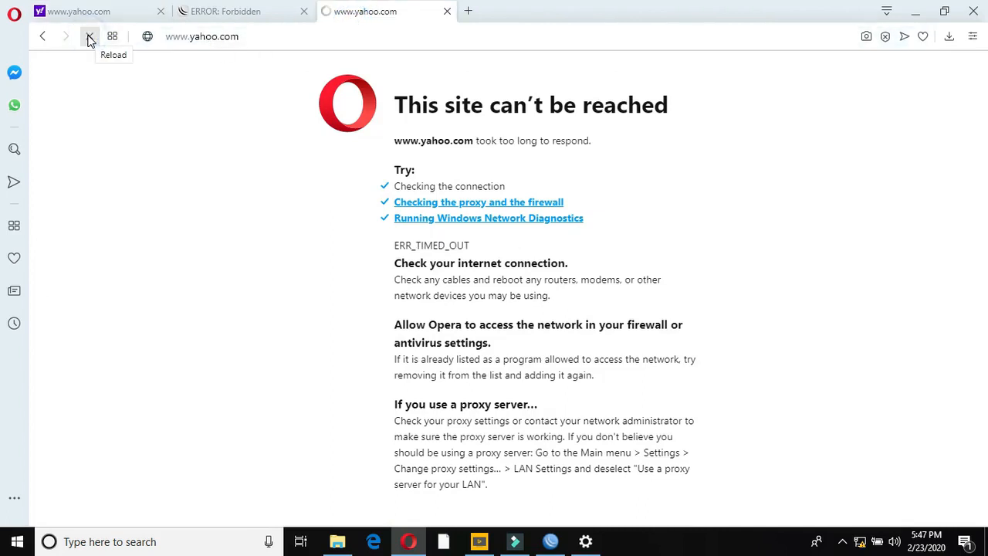
pyautogui.click(468, 11)
pyautogui.write('192.168.10.1')
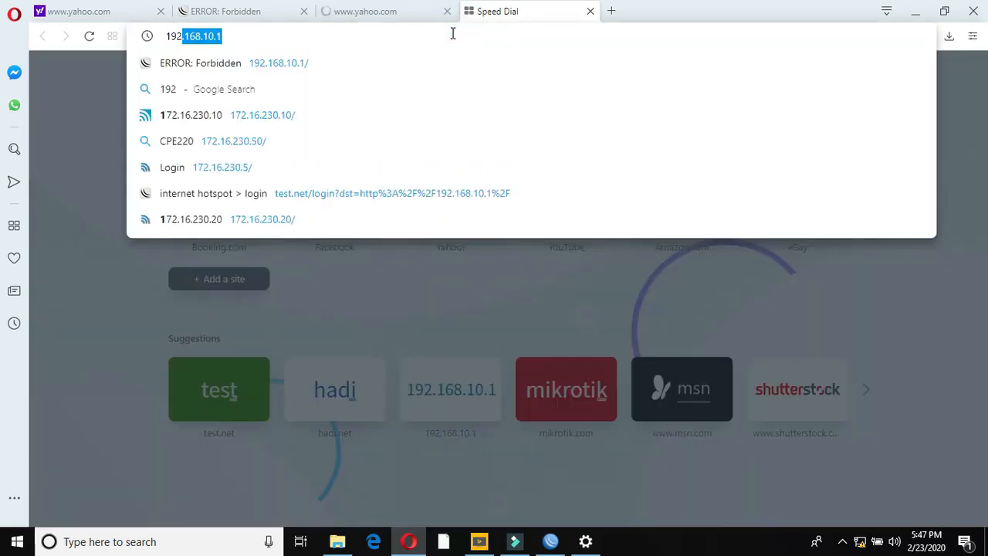
pyautogui.press('Return')
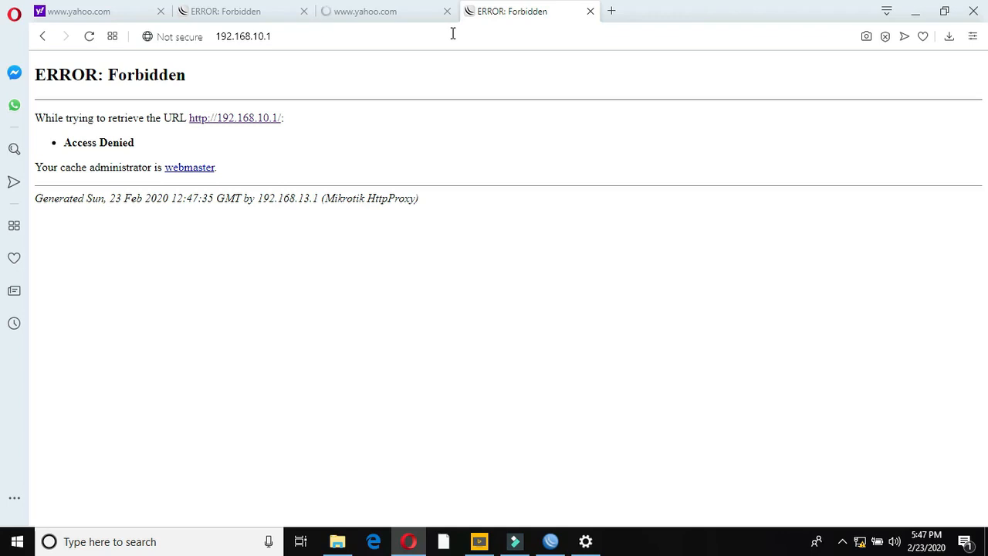
pyautogui.click(915, 12)
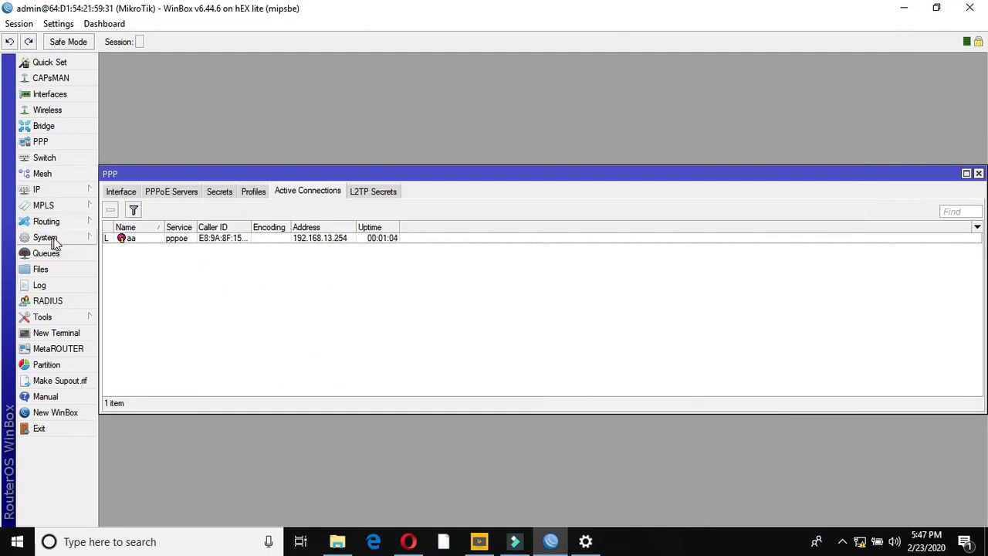
# - Delete flash/webproxy/error.html from the router's File List, leaving 31 items
pyautogui.click(58, 270)
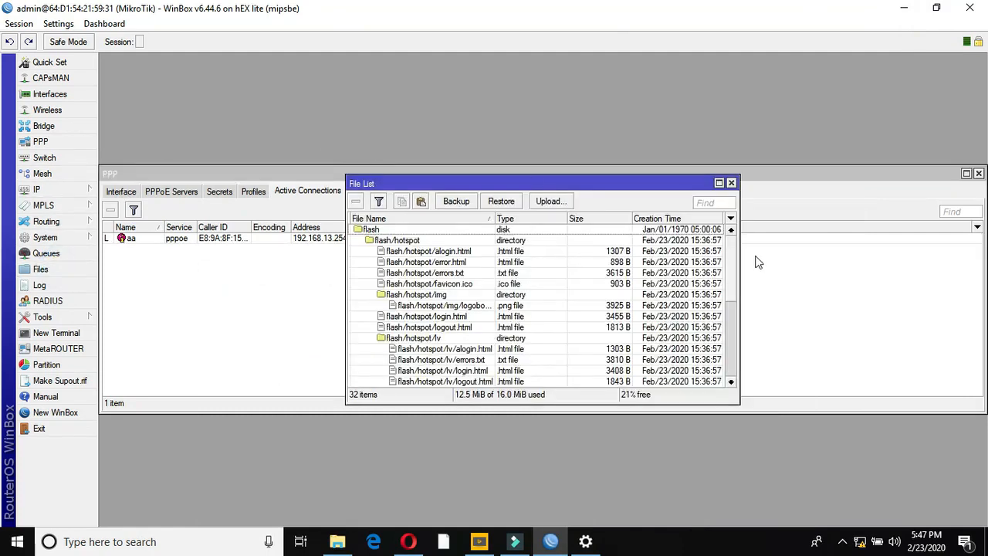
pyautogui.moveTo(732, 264); pyautogui.dragTo(739, 358)
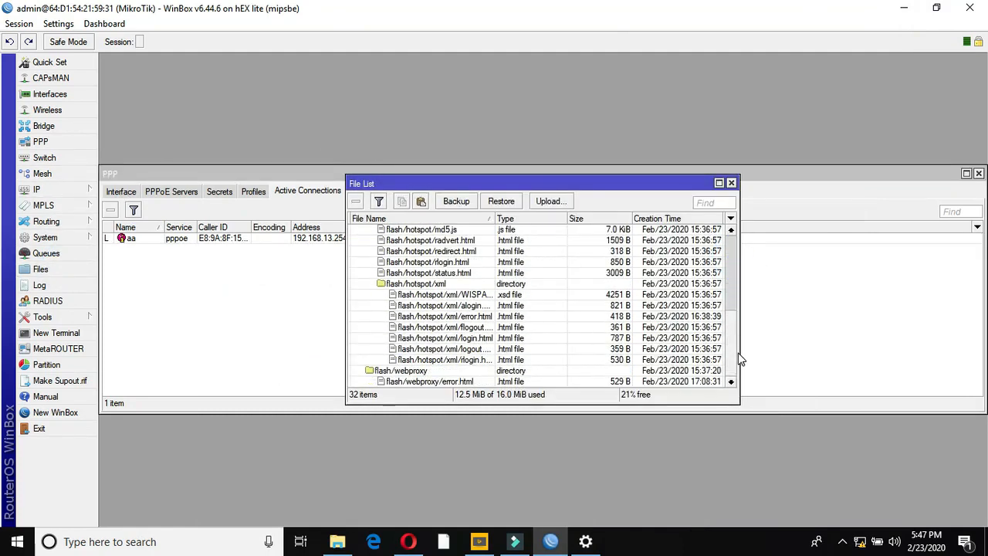
pyautogui.click(400, 372)
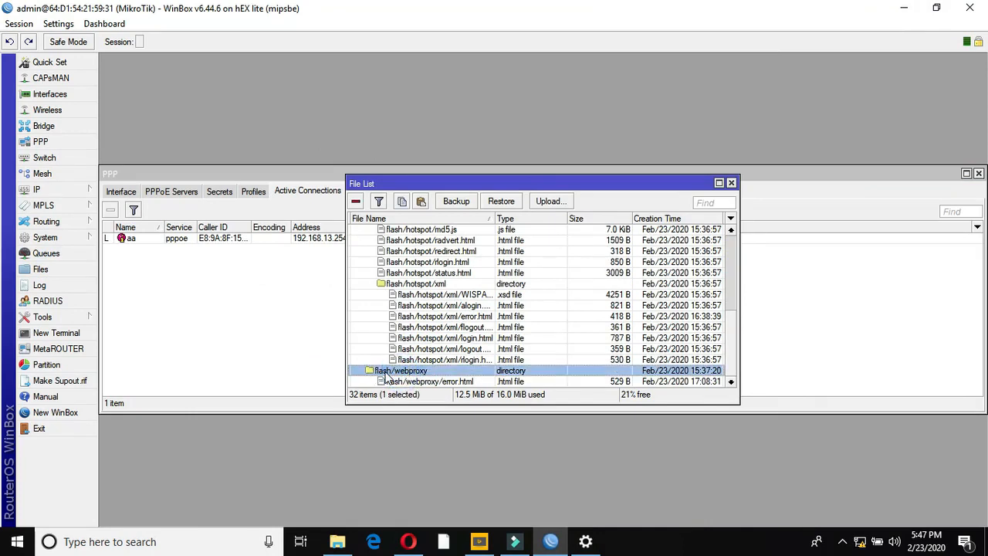
pyautogui.click(432, 382)
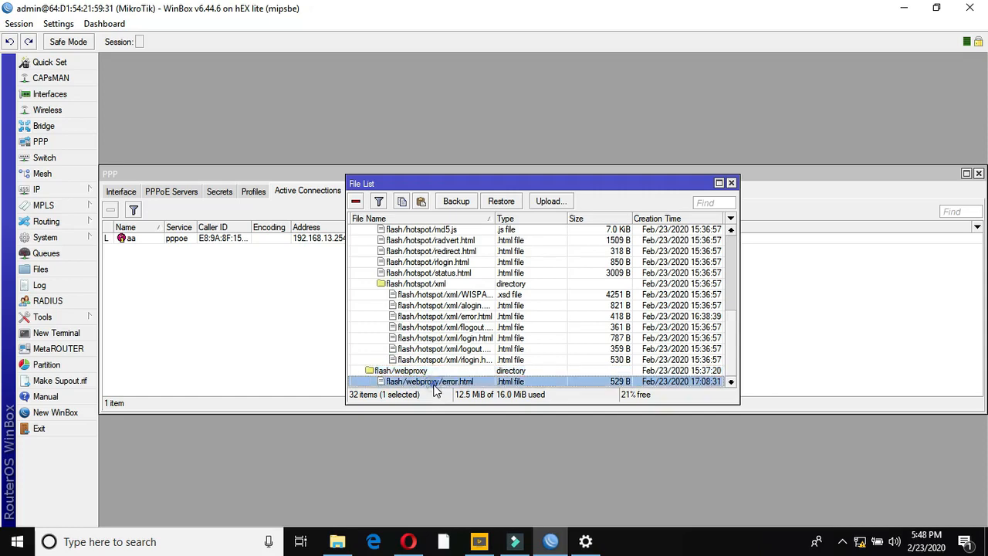
pyautogui.click(355, 200)
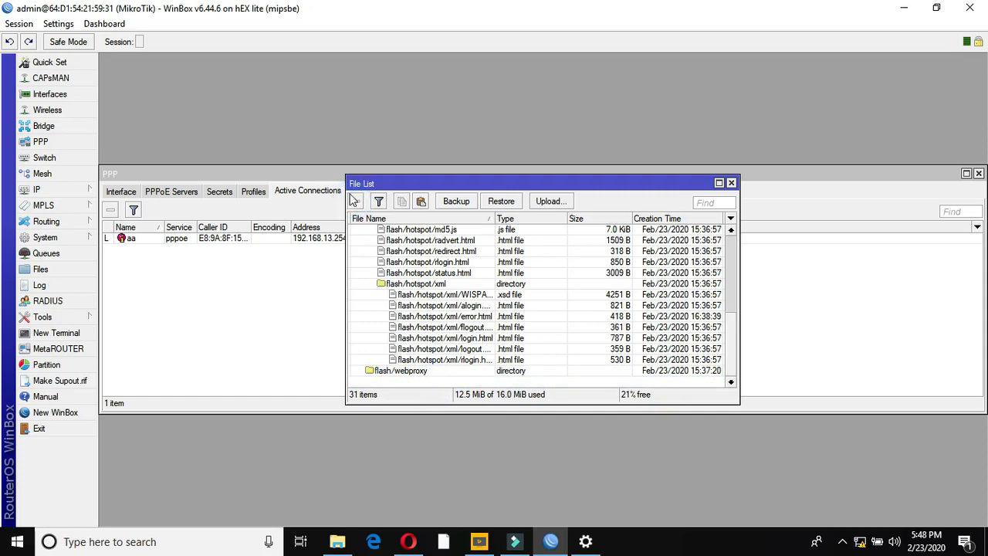
pyautogui.moveTo(345, 176); pyautogui.dragTo(158, 5)
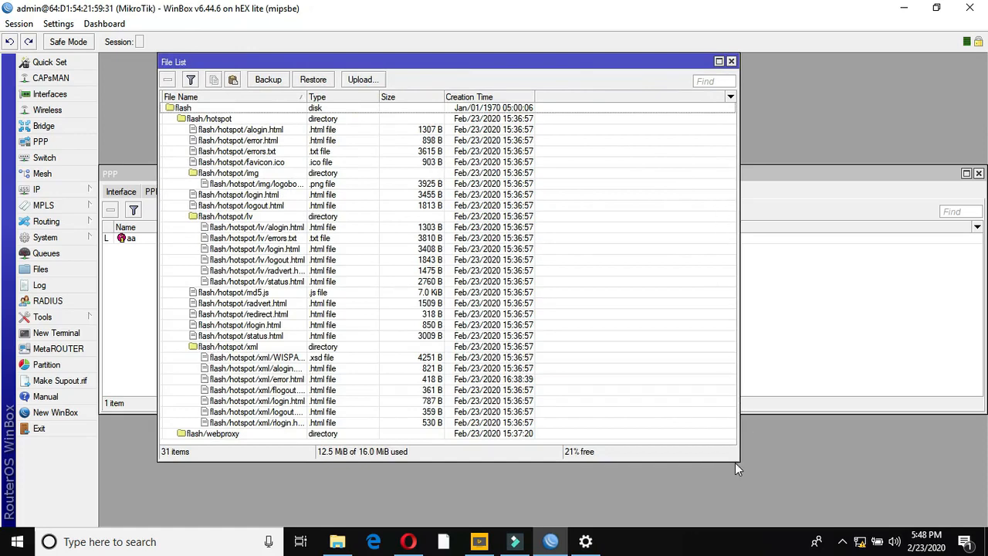
pyautogui.moveTo(735, 460); pyautogui.dragTo(768, 525)
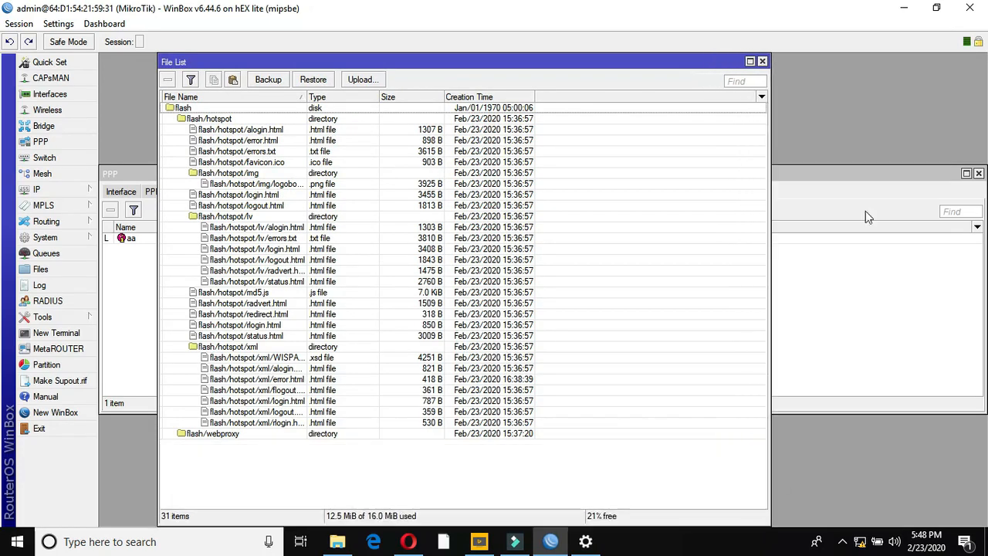
# - Open the desktop webproxy folder beside the WinBox File List window
pyautogui.click(936, 6)
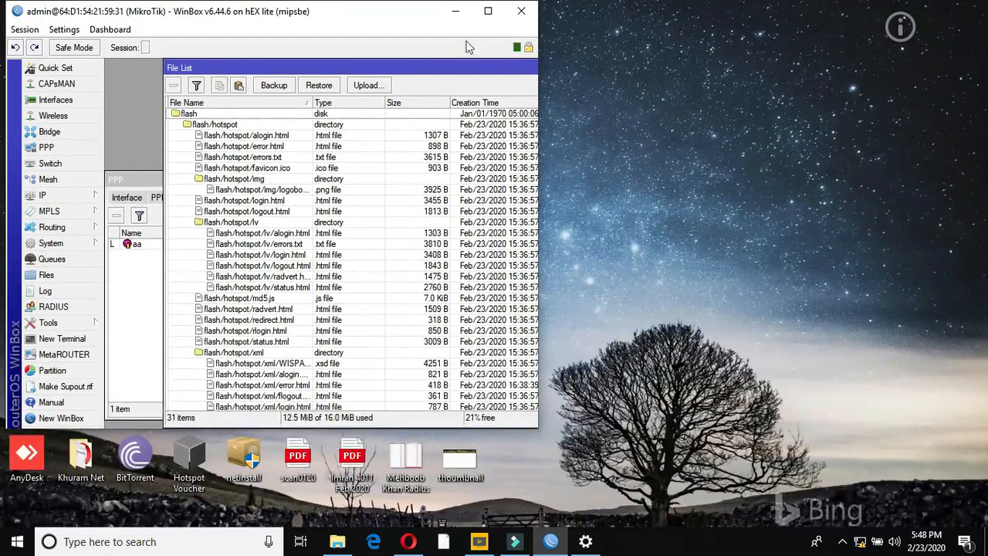
pyautogui.moveTo(415, 20); pyautogui.dragTo(369, 245)
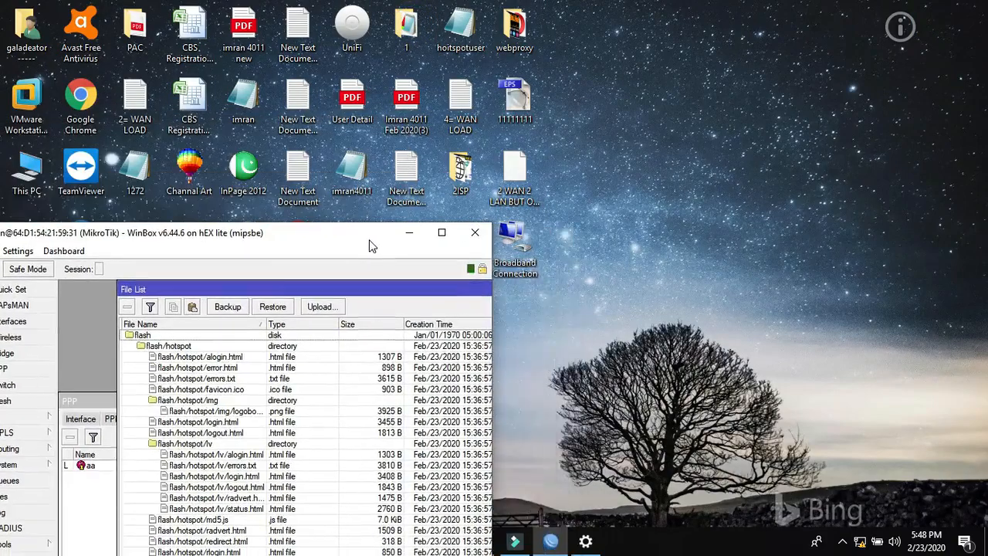
pyautogui.click(511, 31)
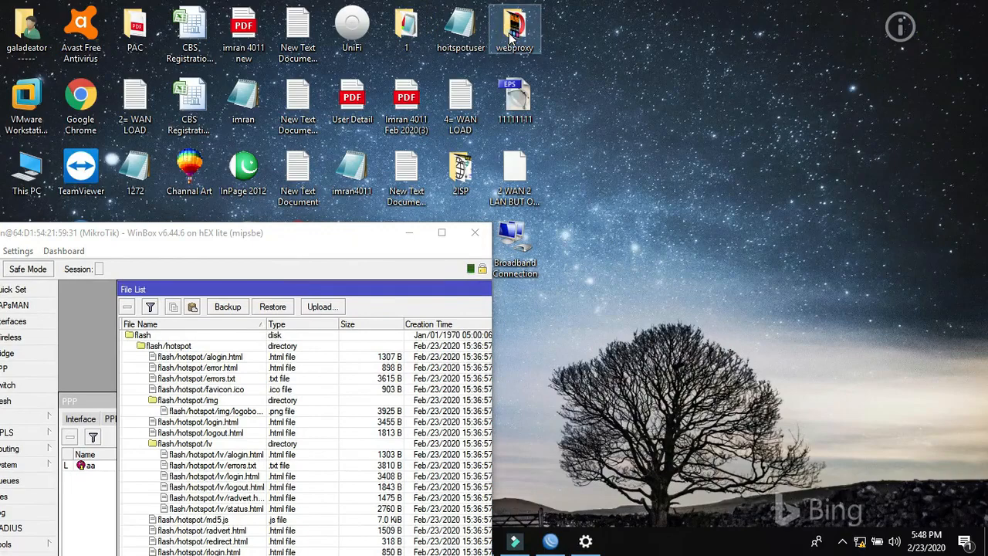
pyautogui.doubleClick(511, 35)
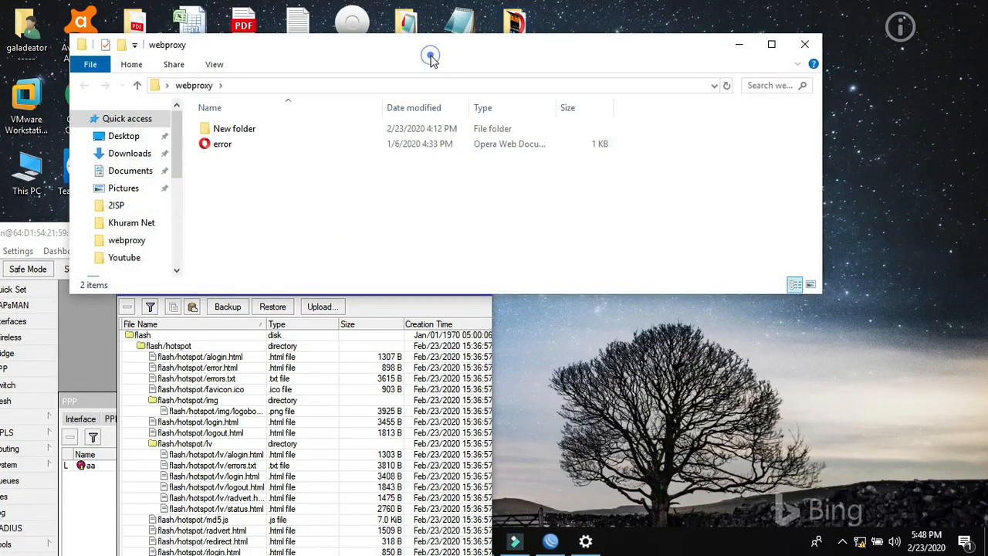
pyautogui.moveTo(430, 55); pyautogui.dragTo(704, 28)
pyautogui.moveTo(284, 241); pyautogui.dragTo(305, 136)
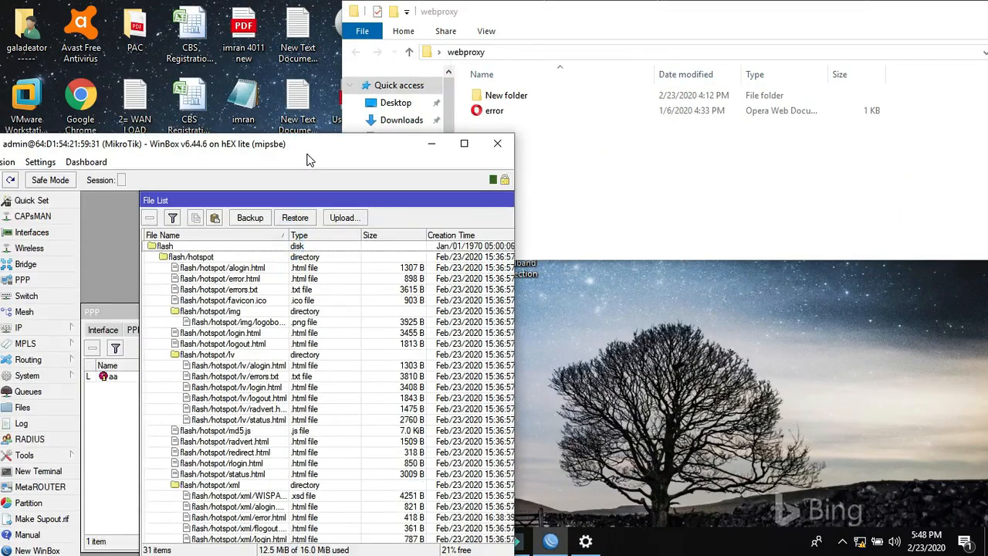
pyautogui.moveTo(315, 36); pyautogui.dragTo(247, 31)
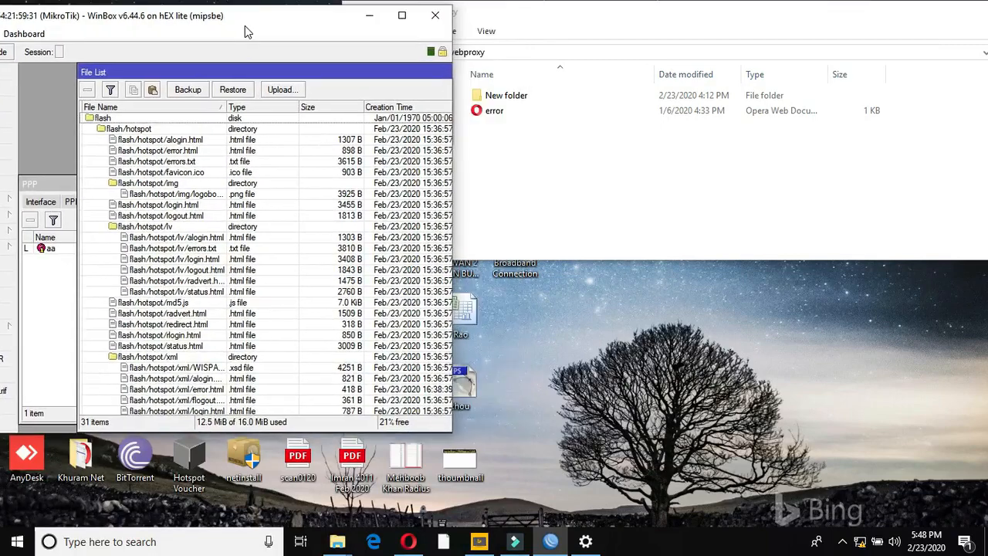
pyautogui.click(529, 17)
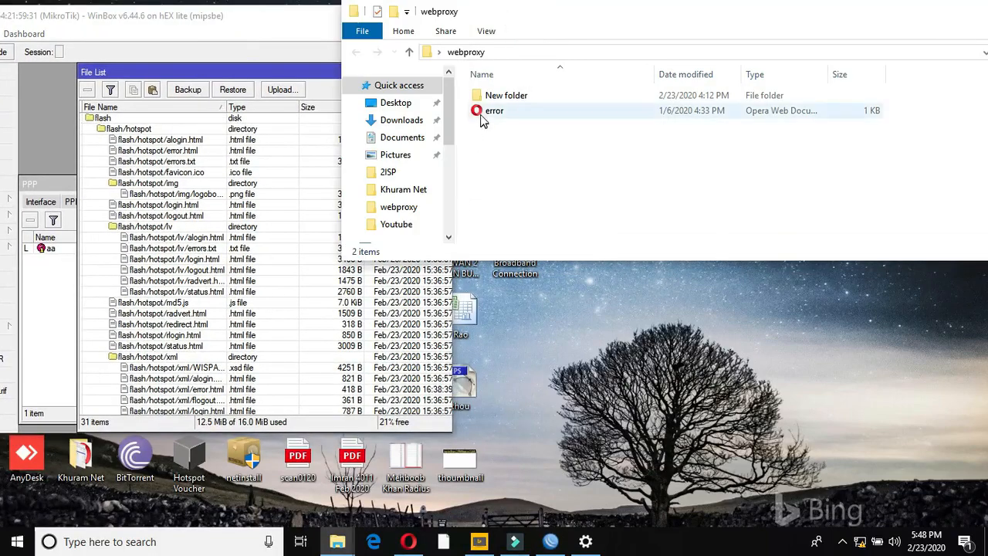
# - Upload the desktop error file into flash/webproxy, giving a 418 B error.html and 32 items
pyautogui.click(448, 429)
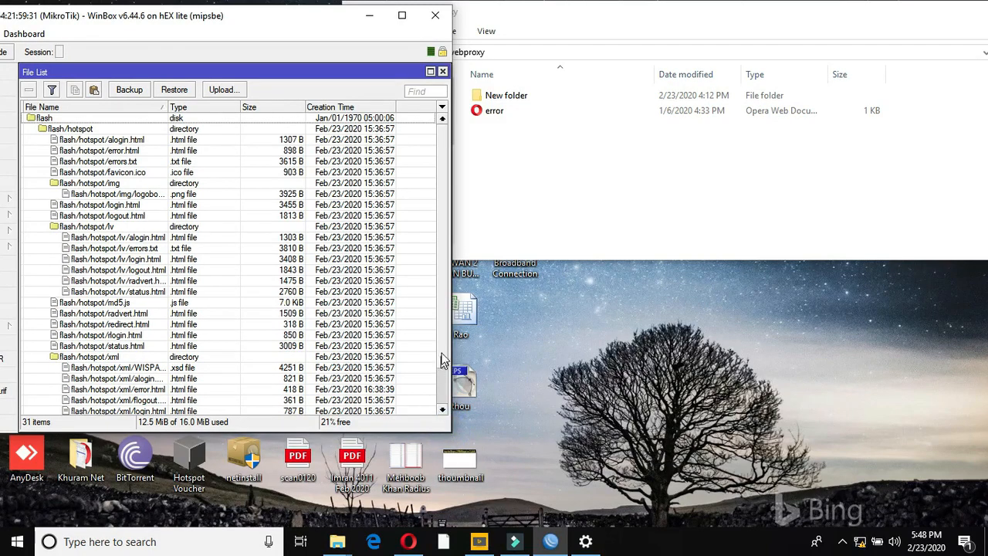
pyautogui.scroll(-2, 441, 348)
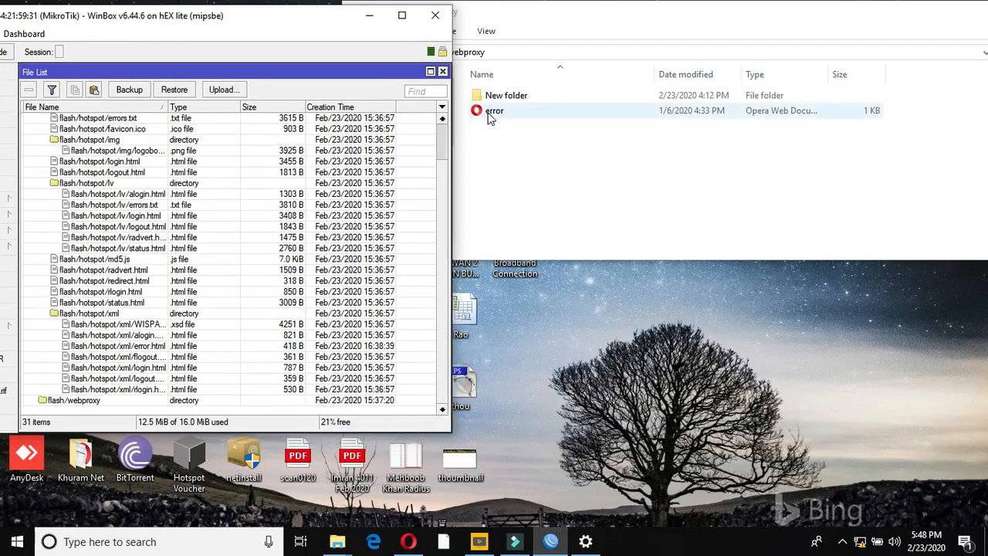
pyautogui.moveTo(488, 115); pyautogui.dragTo(74, 402)
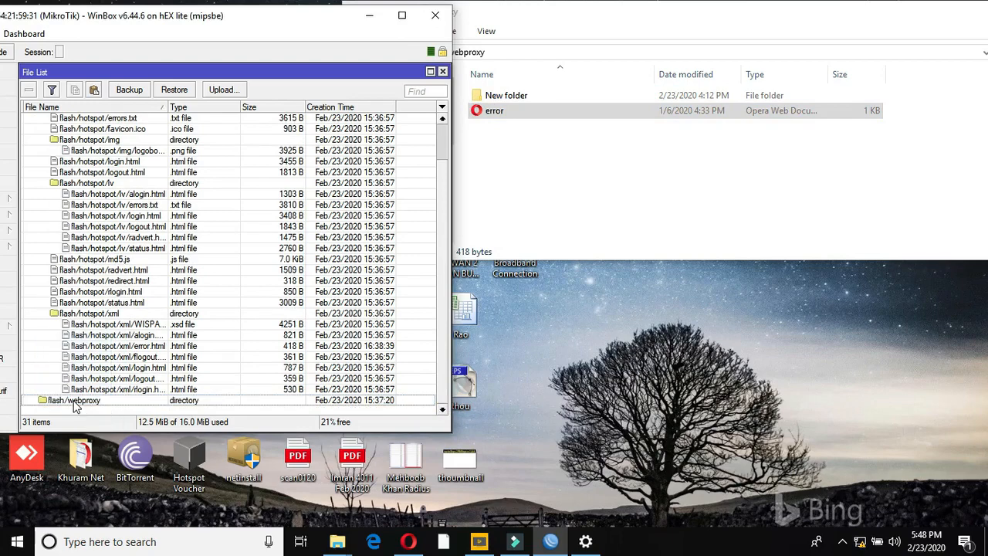
pyautogui.click(369, 15)
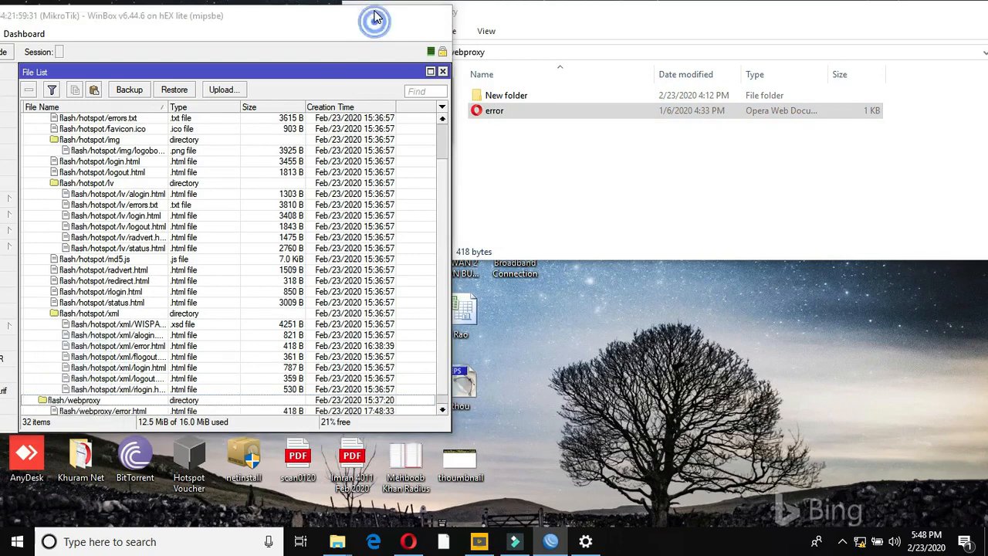
# - Reload Yahoo and check that the 192.168.10.1 tab shows the red 'Blocked!' reminder page
pyautogui.click(404, 543)
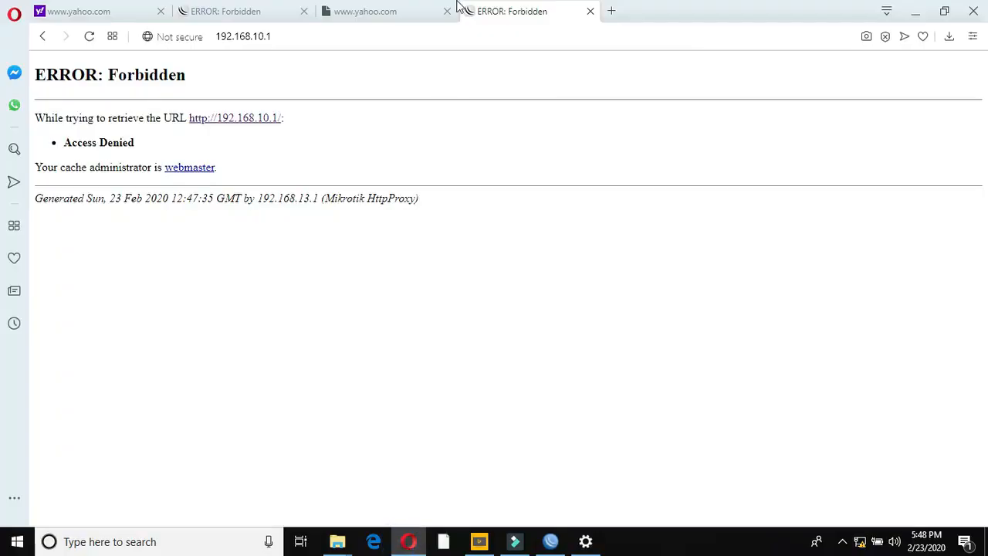
pyautogui.click(369, 13)
pyautogui.click(90, 37)
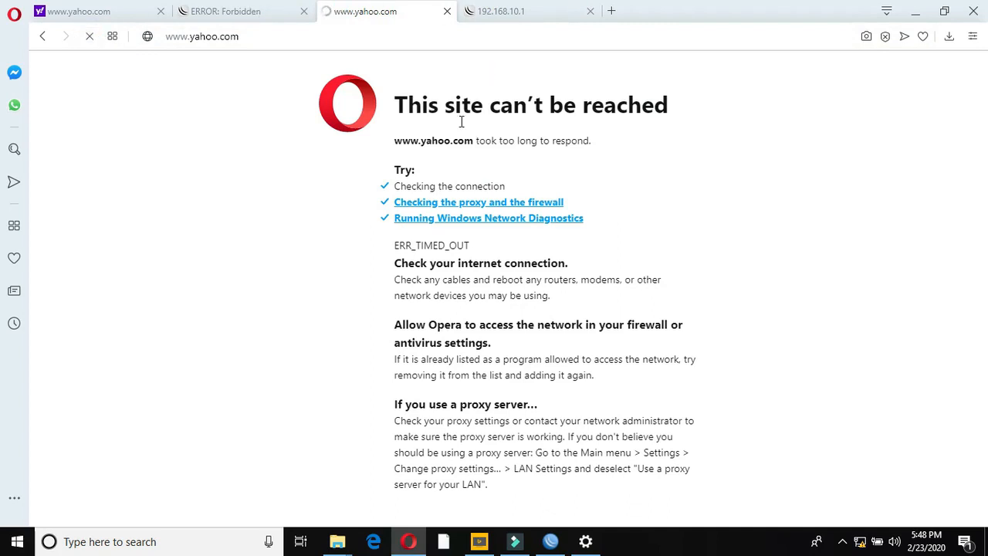
pyautogui.click(498, 11)
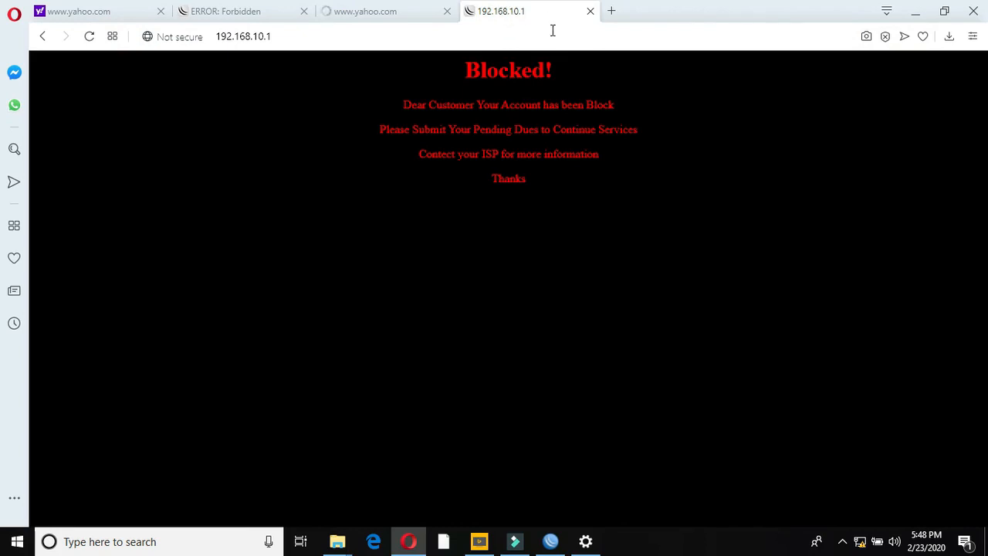
pyautogui.click(346, 36)
pyautogui.click(345, 36)
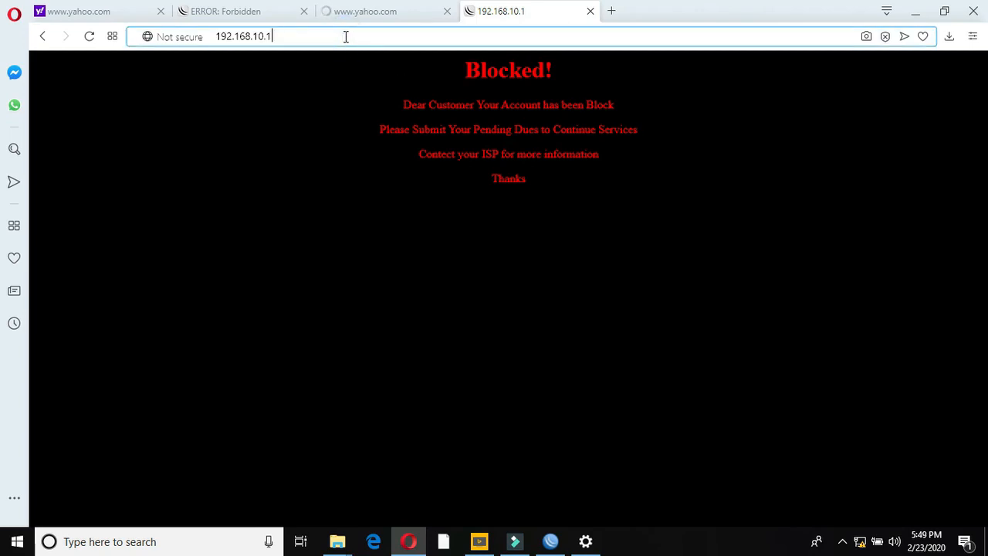
# - Load hadi.net in a new tab to confirm it is replaced by the 'Blocked!' page
pyautogui.click(611, 11)
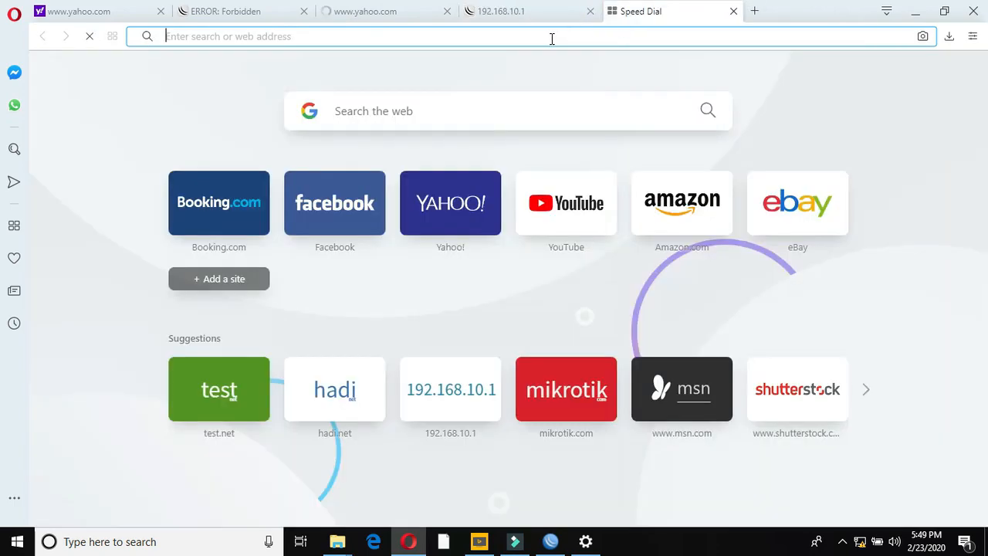
pyautogui.click(551, 38)
pyautogui.write('hadi.net')
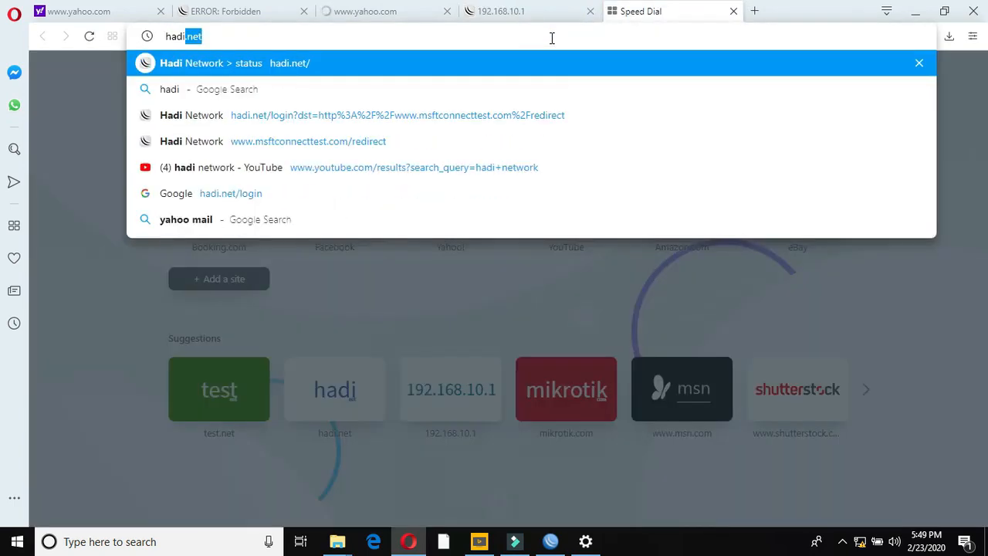
pyautogui.press('Return')
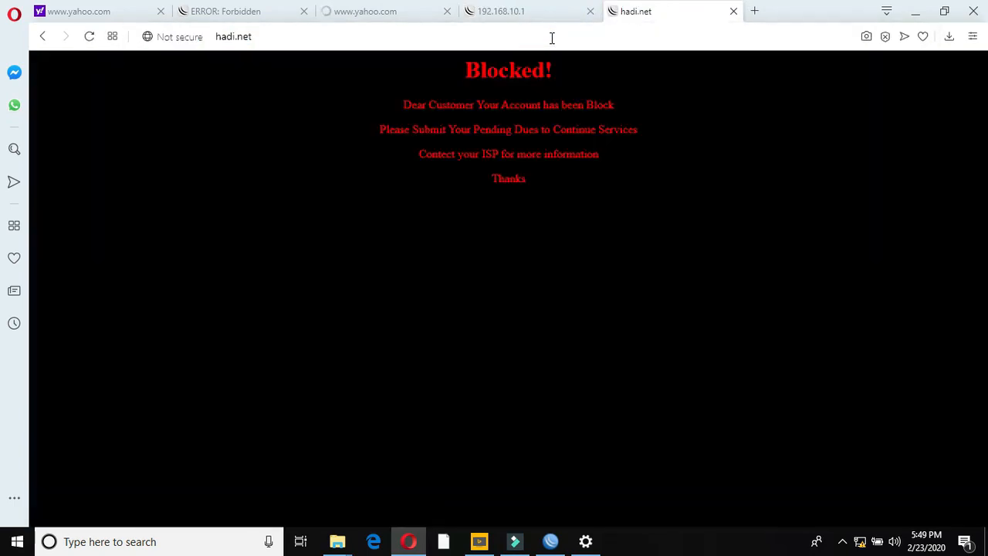